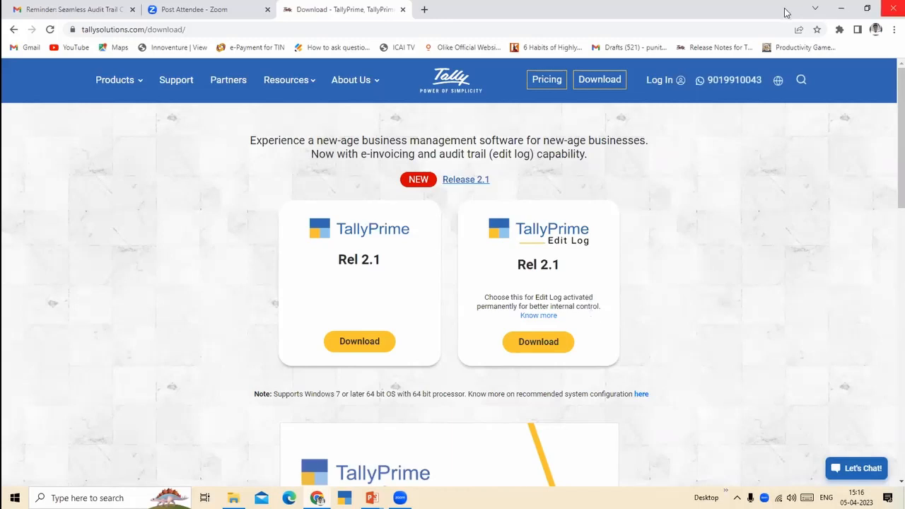
Leave the browser and the slideshow and launch TallyPrime Edit Log from the desktop.
left_click(846, 16)
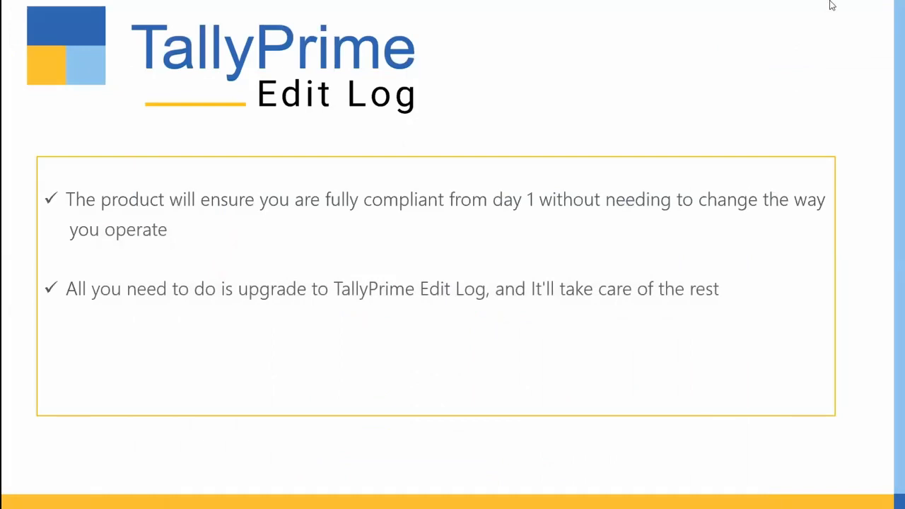
key("Escape")
left_click(866, 9)
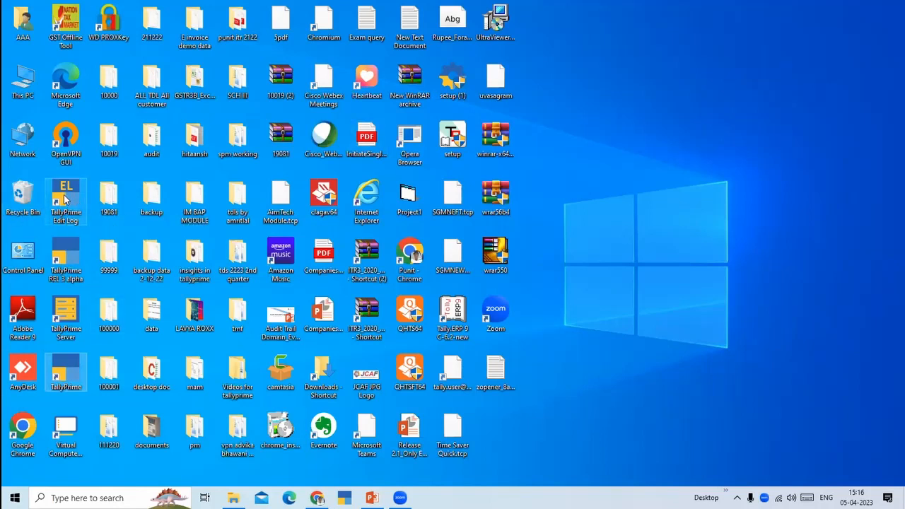
double_click(65, 200)
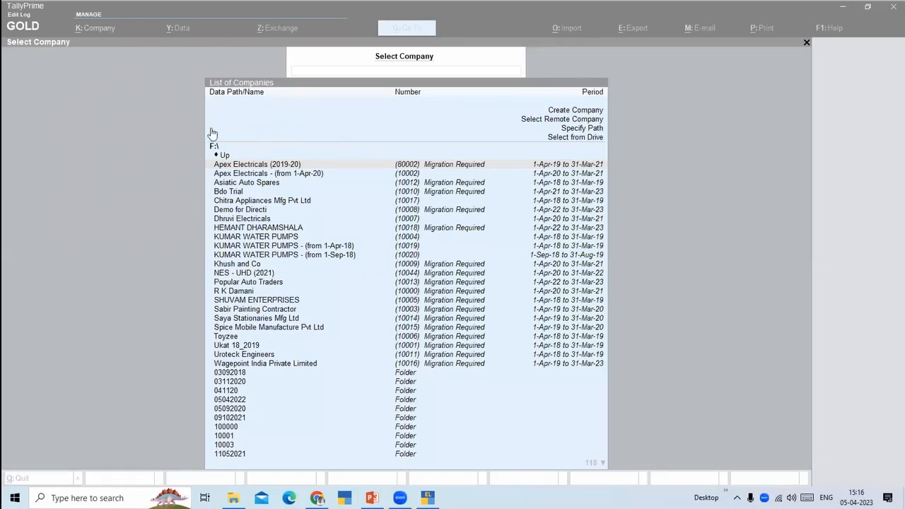
left_click(417, 165)
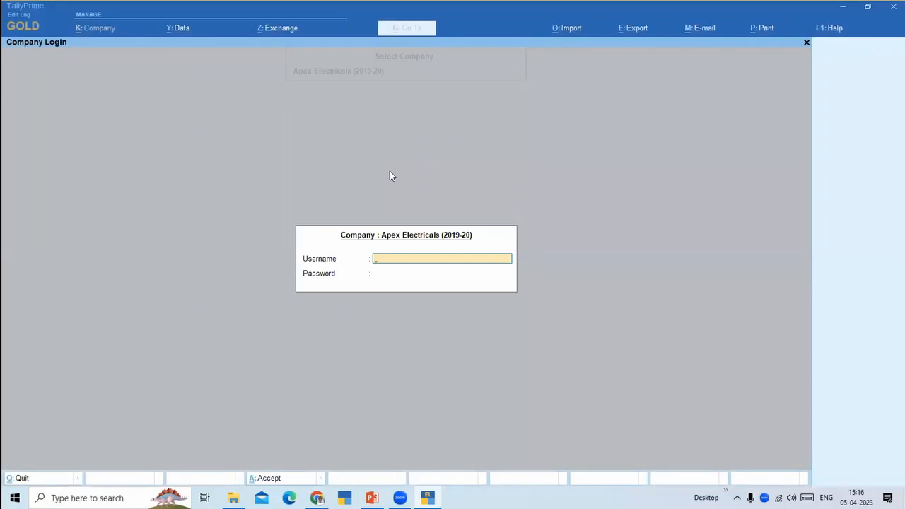
key("Escape")
key("Down")
key("Down")
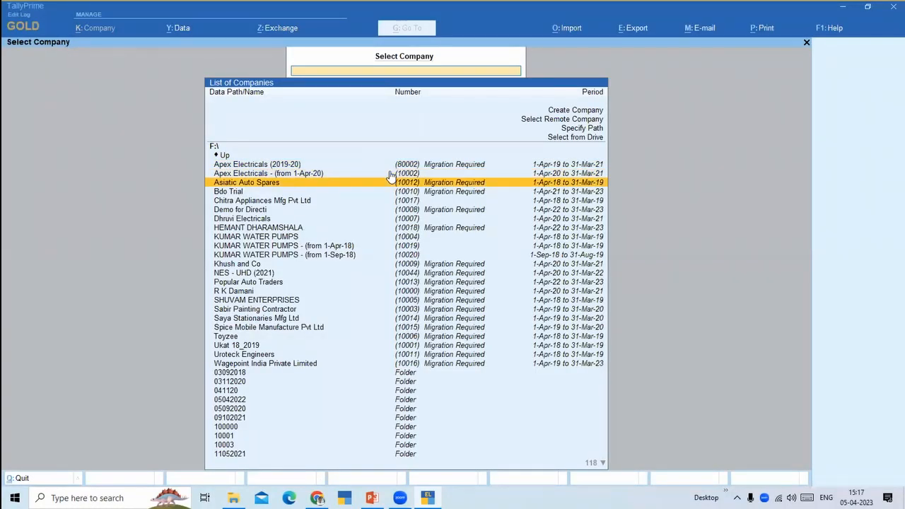
Examine the list of companies on F:\ to see which ones are marked as requiring migration.
key("Up")
key("Down")
key("Down")
key("Down")
key("Down")
key("Down")
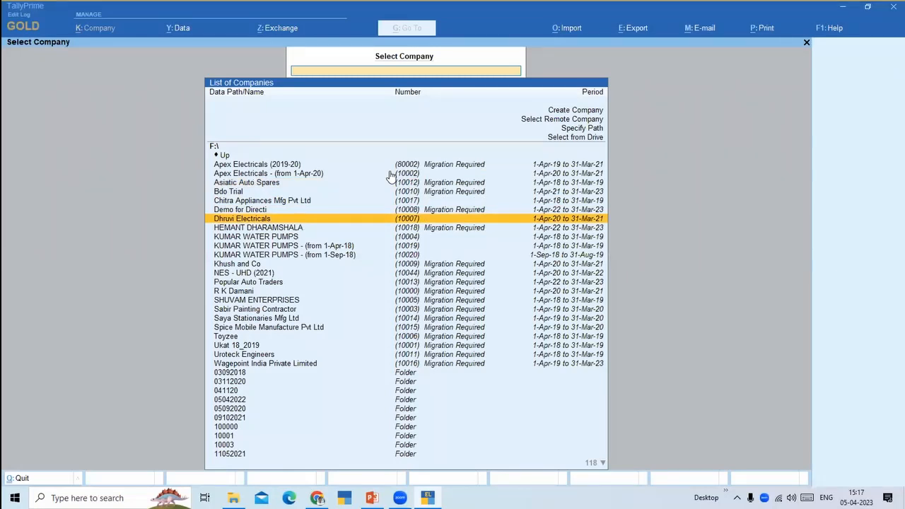
key("Up")
key("Up")
key("Up")
key("Up")
key("Up")
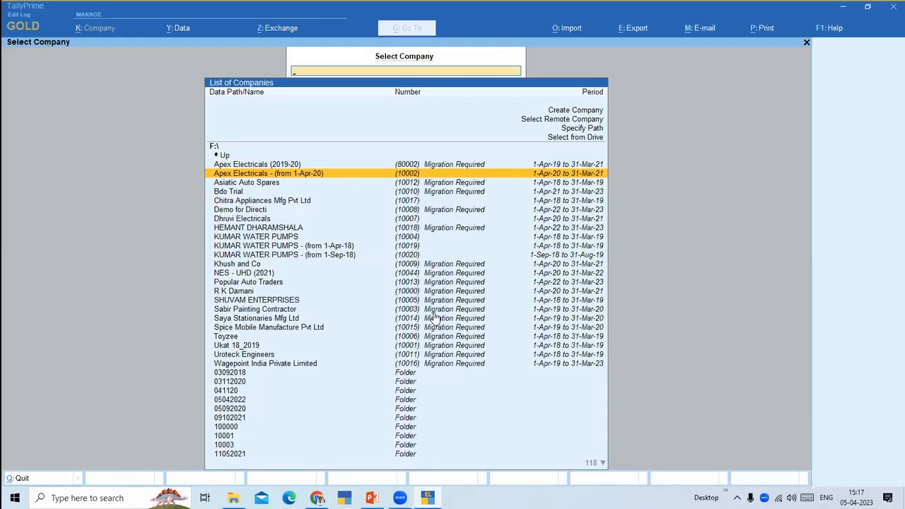
key("Down")
key("Down")
key("Down")
key("Down")
key("Down")
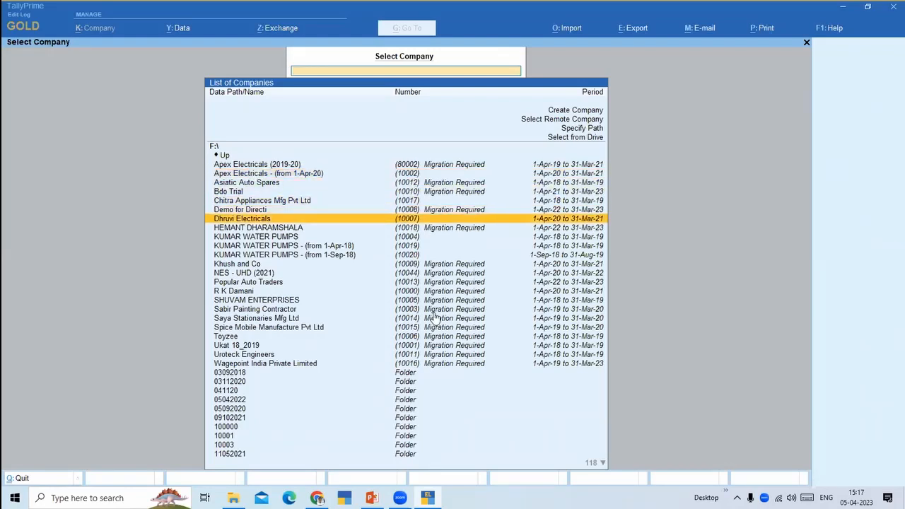
key("Down")
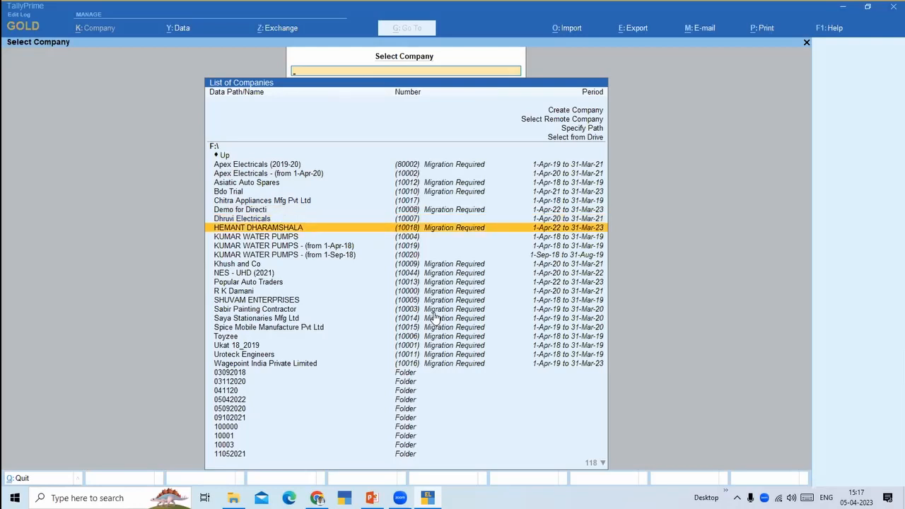
key("Down")
key("Down")
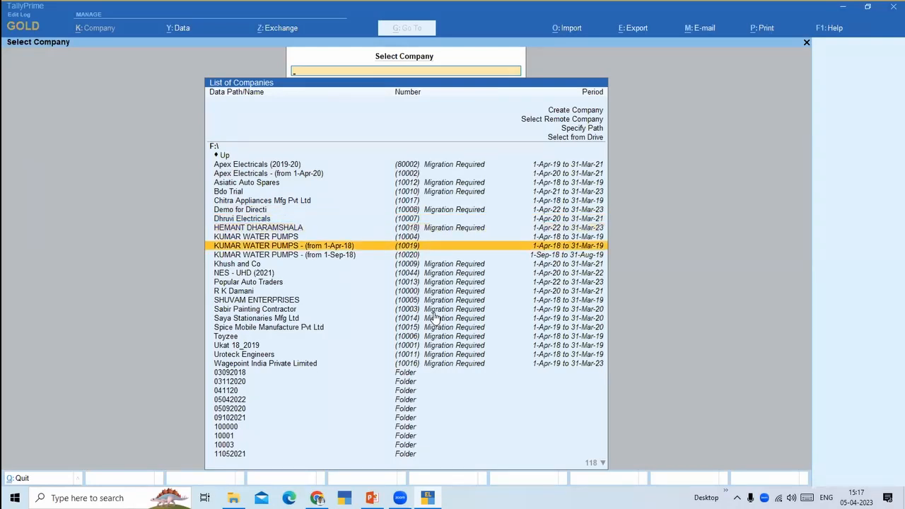
key("Down")
key("Down")
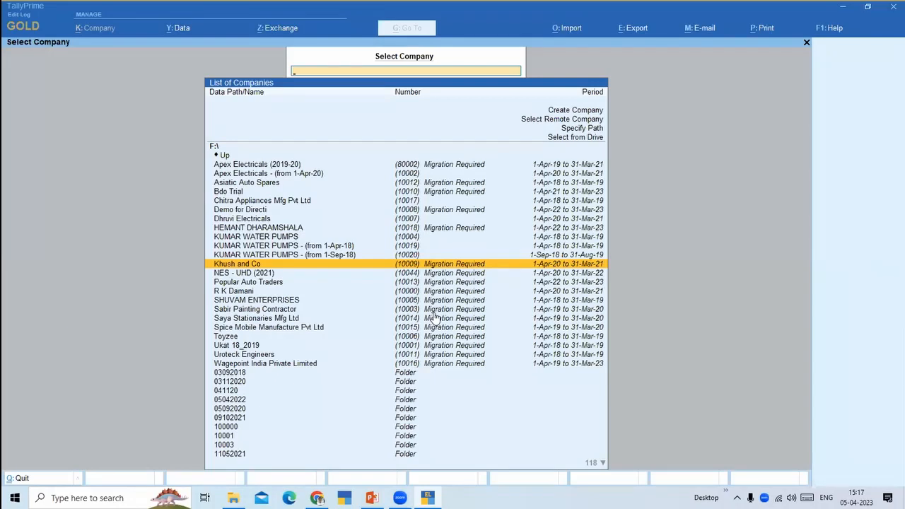
key("Up")
key("Up")
key("Up")
key("Up")
key("Up")
key("Up")
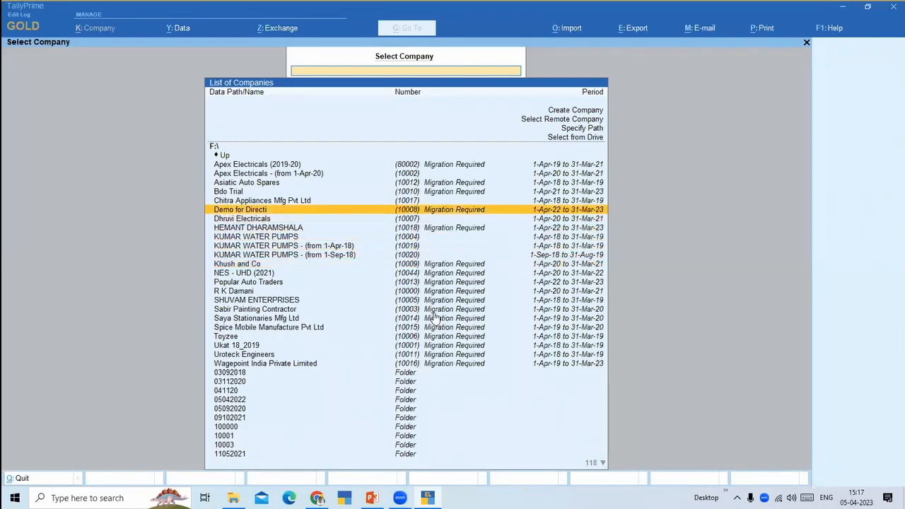
Load the company Dhruvi Electricals and log in with its username and password.
key("Down")
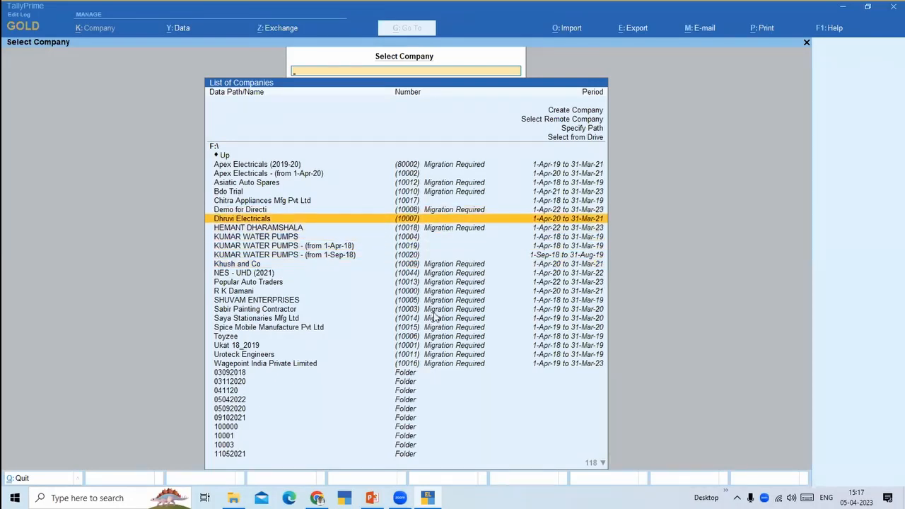
key("Return")
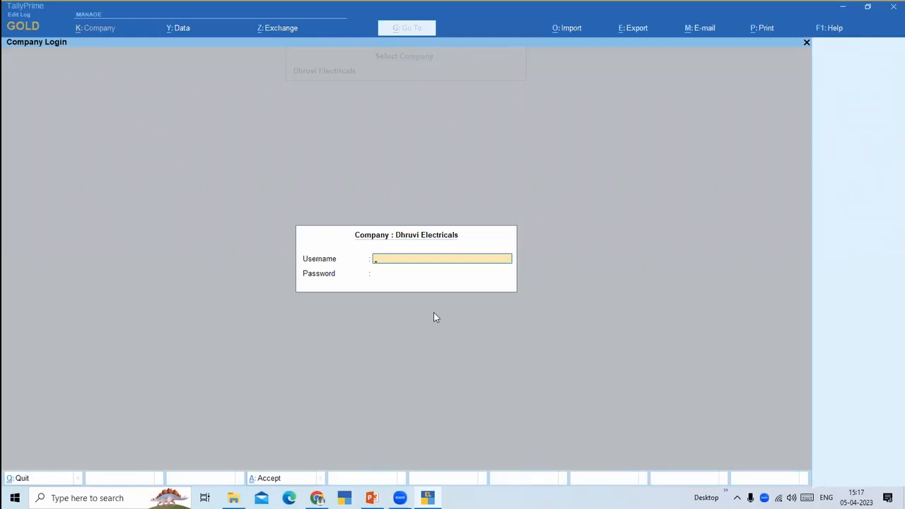
type("a")
key("Return")
type("a")
key("Return")
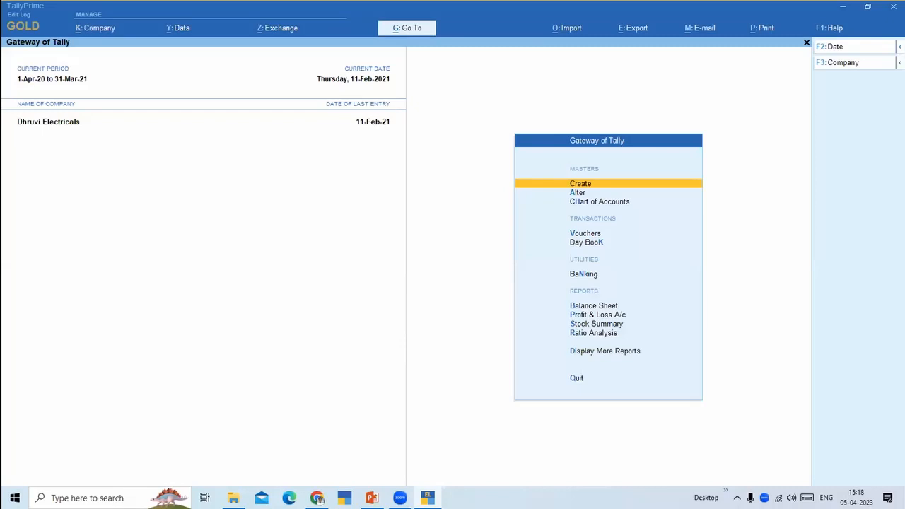
key("Return")
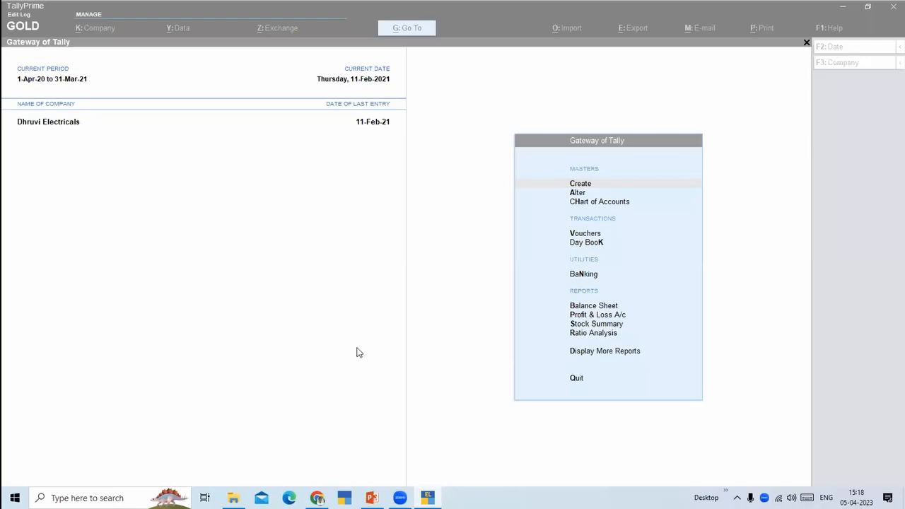
left_click(312, 195)
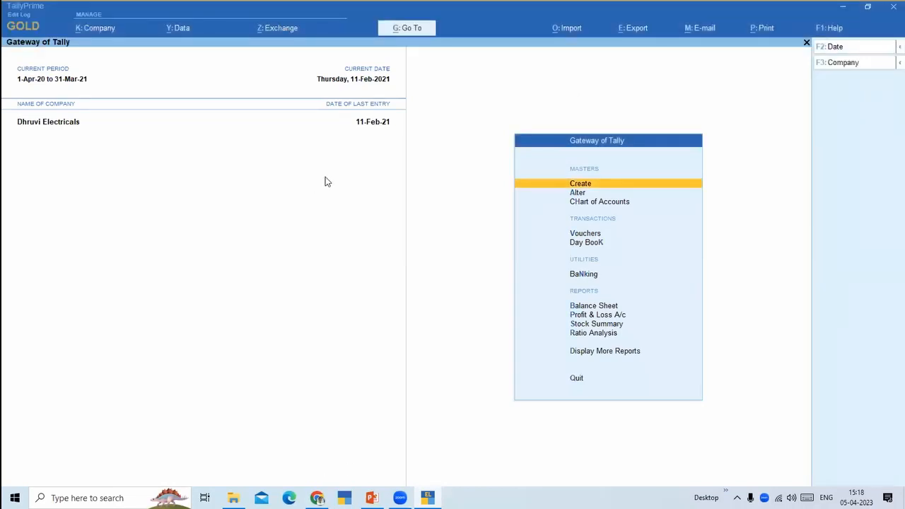
key("Escape")
key("n")
View the company-level edit log activities of Dhruvi Electricals and return to the Gateway of Tally.
left_click(105, 30)
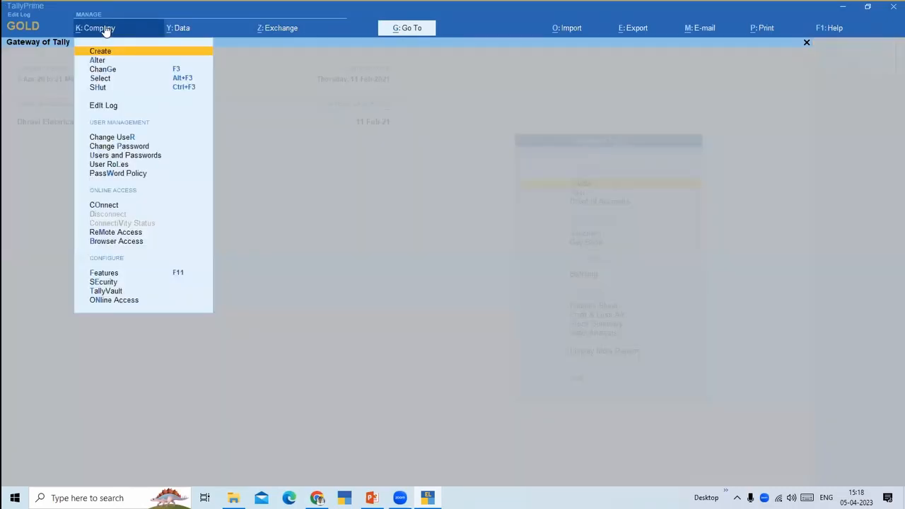
left_click(111, 107)
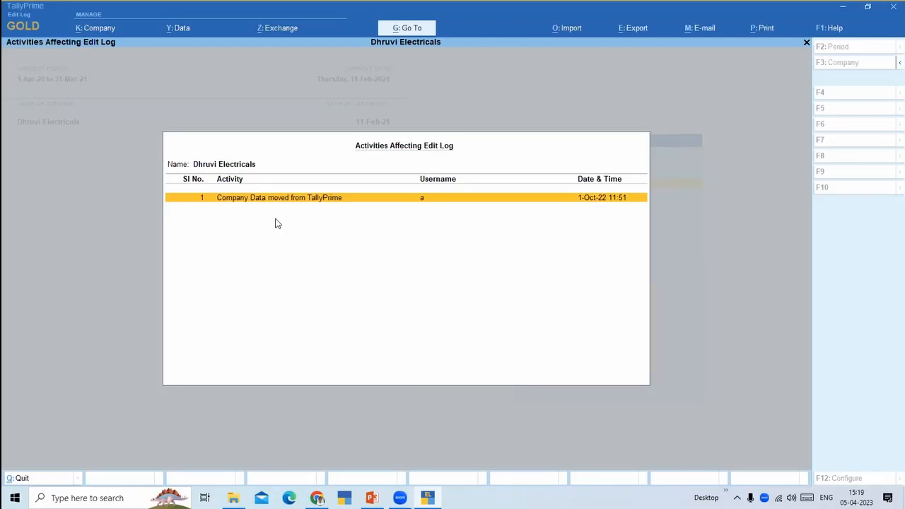
key("Escape")
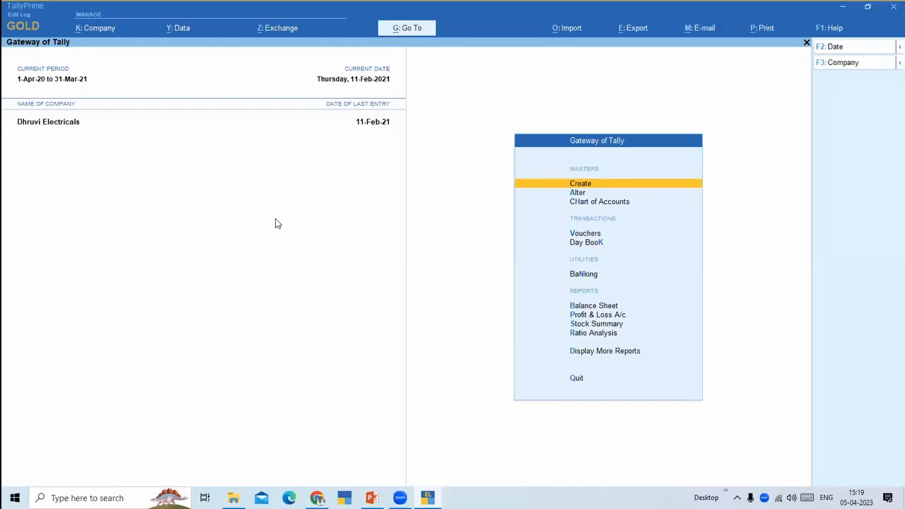
Open the Airtel-Mumbai Circle ledger for alteration.
key("Down")
key("Up")
key("Down")
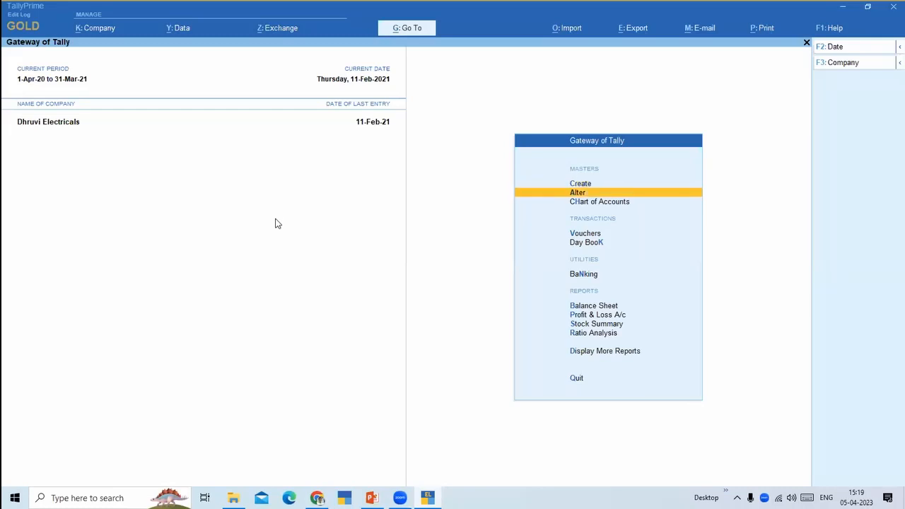
key("Return")
key("Down")
key("Return")
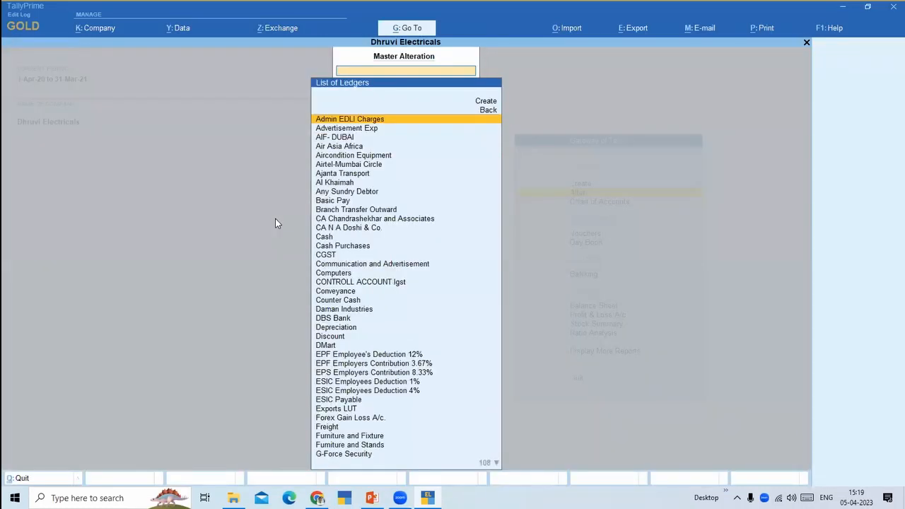
key("Down")
key("Down")
key("Down")
key("Down")
key("Down")
key("Down")
key("Up")
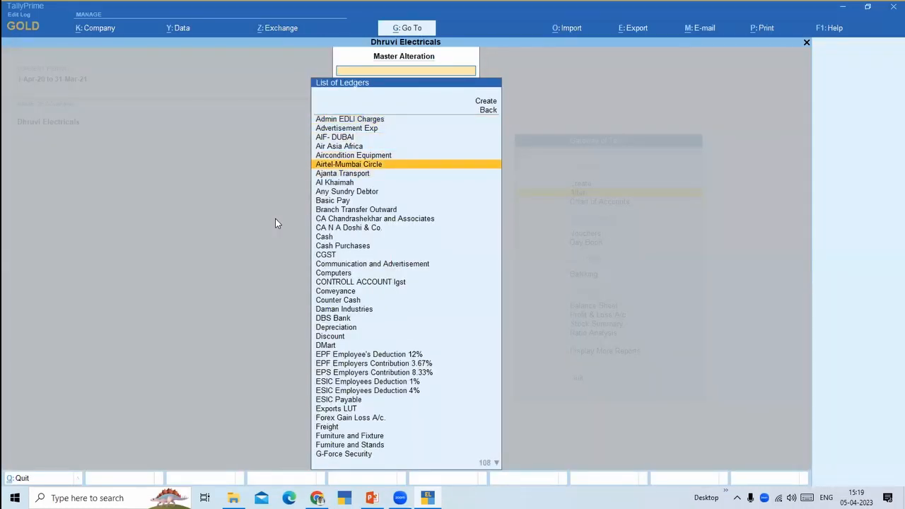
key("Return")
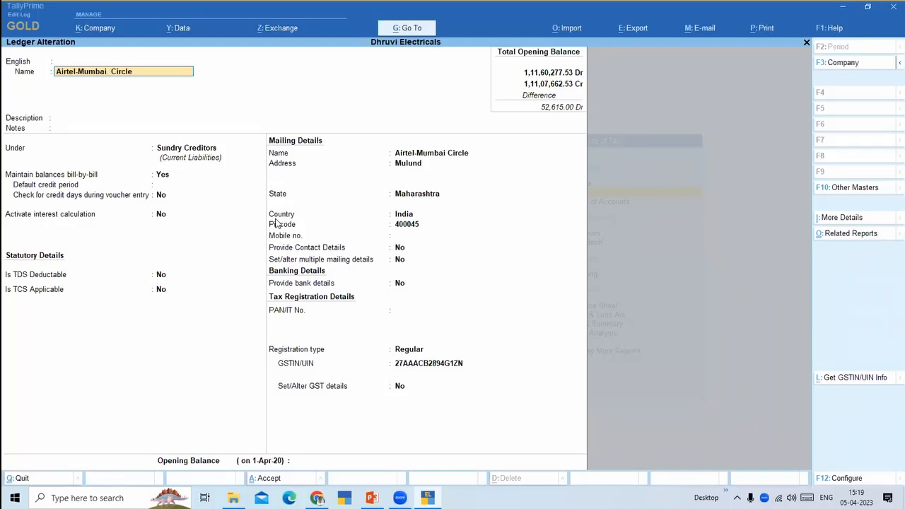
Rename the ledger to Airtel-Mumbai and Maharashtra Circle and save the alteration.
type("and Mahas")
key("BackSpace")
type("rashtra")
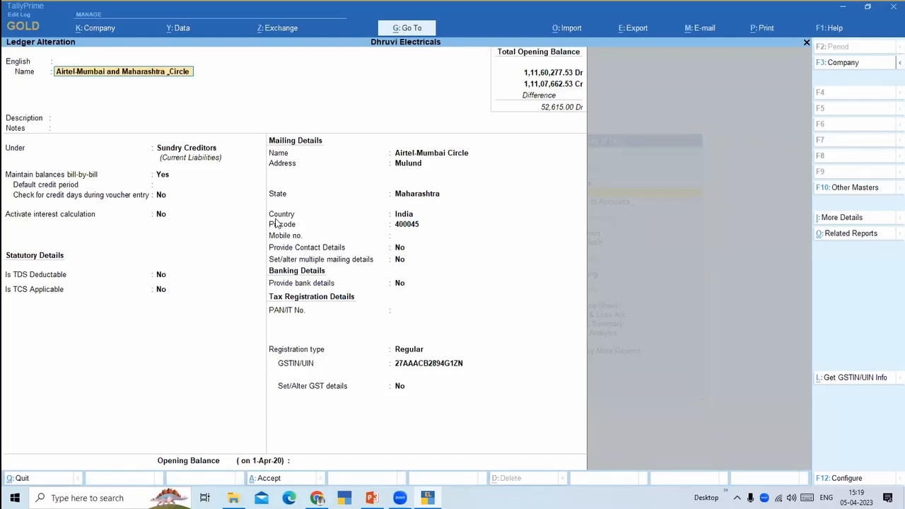
key("Return")
key("Return")
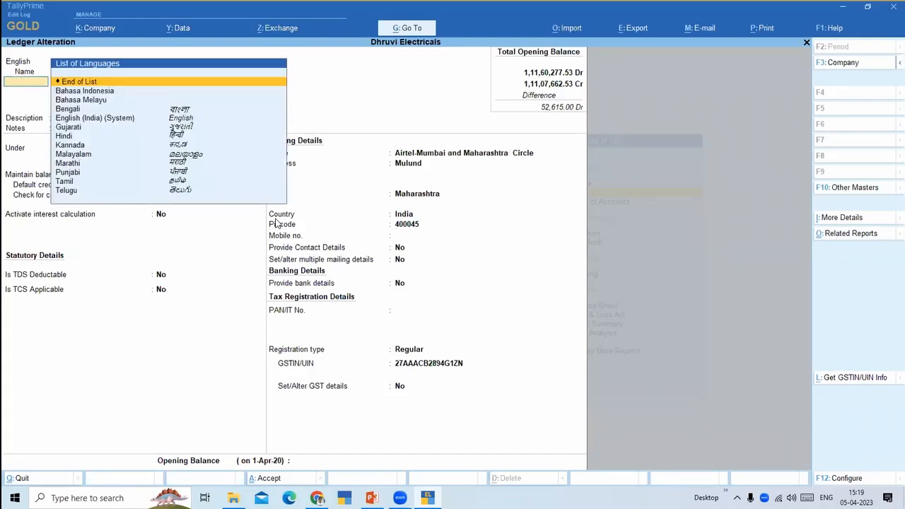
key("Return")
key("Return")
key("Return")
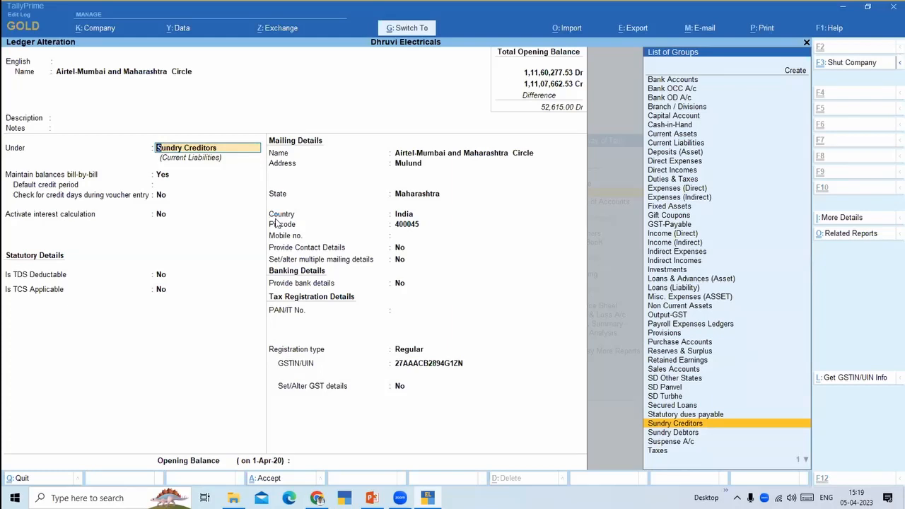
key("Escape")
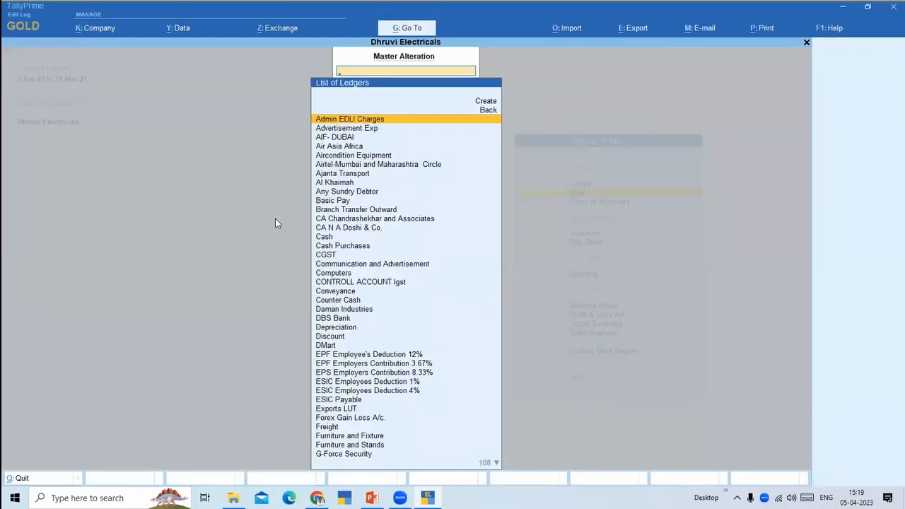
Reopen the Airtel-Mumbai and Maharashtra Circle ledger for alteration and display its edit log.
key("Down")
key("Down")
key("Down")
key("Down")
key("Down")
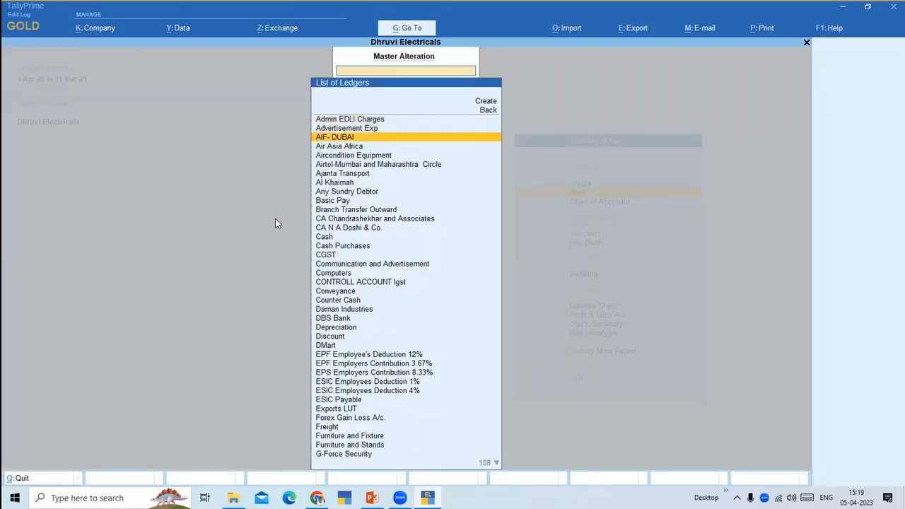
key("Return")
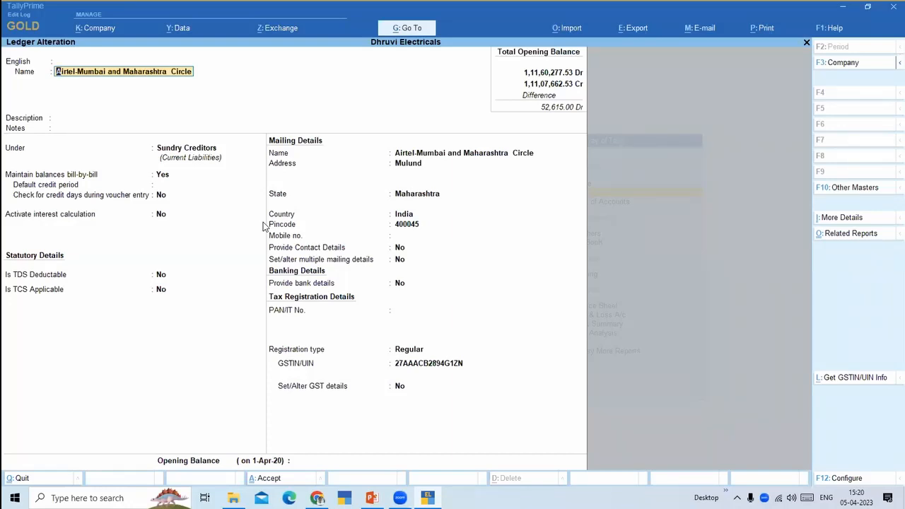
key("alt")
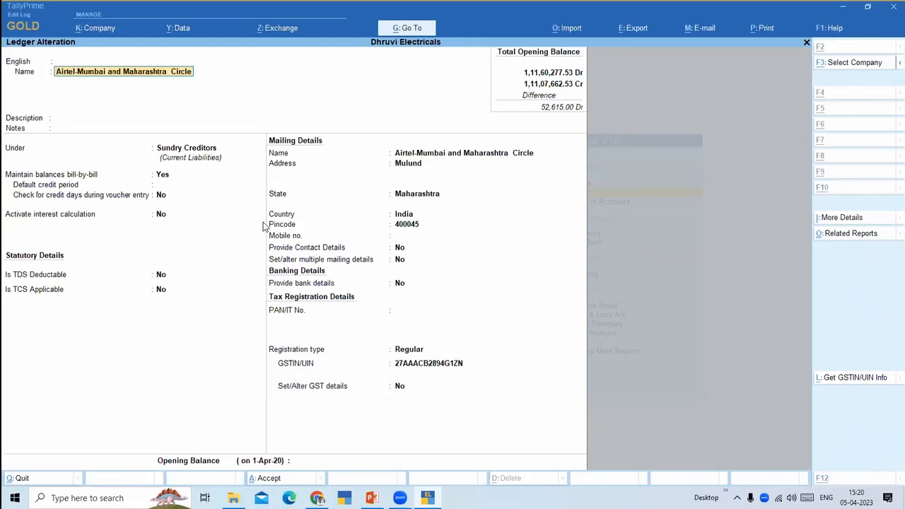
key("alt+q")
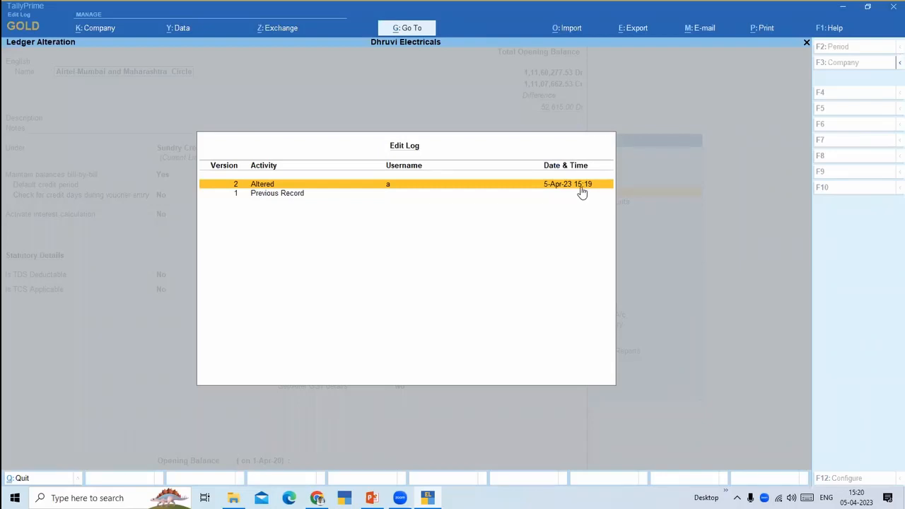
Compare the altered version 2 of the ledger with its previous record and go through the differing values.
left_click(389, 189)
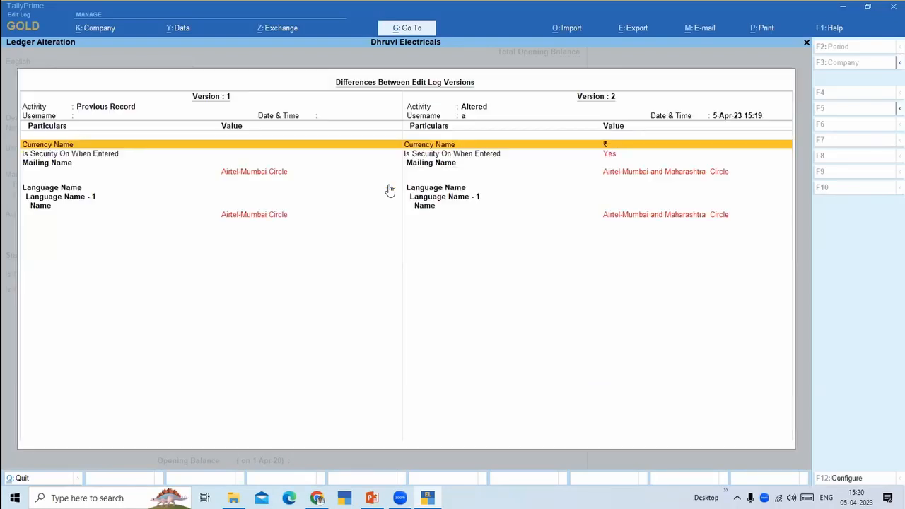
key("Down")
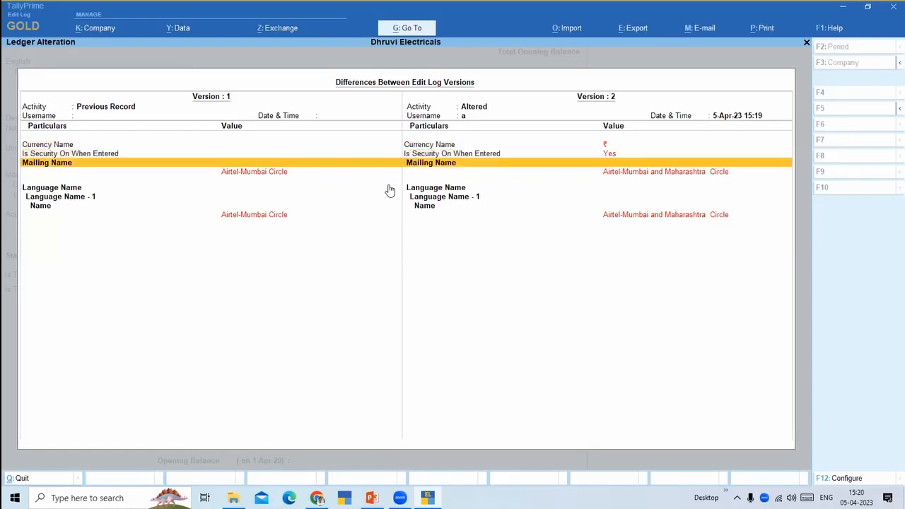
key("Down")
key("Down")
key("Down")
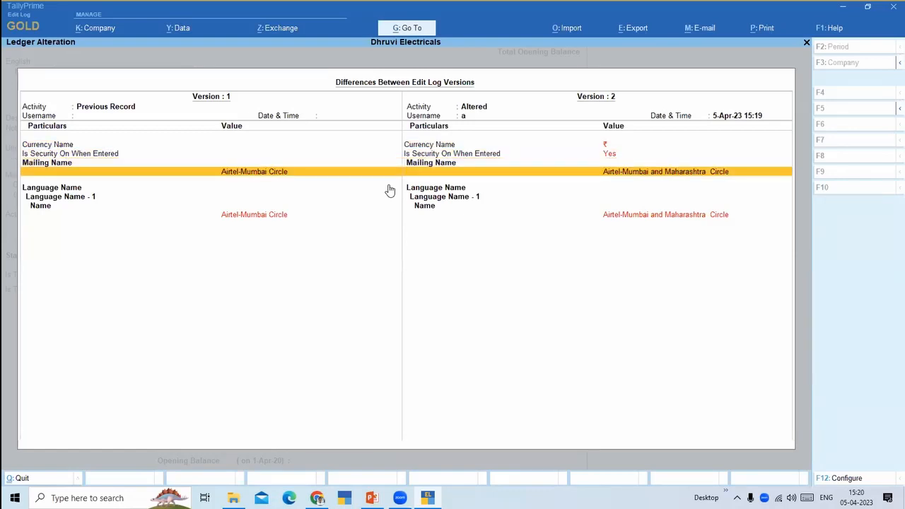
Examine the mailing name and language name differences between versions 1 and 2, and return to the ledger alteration.
key("Down")
key("Down")
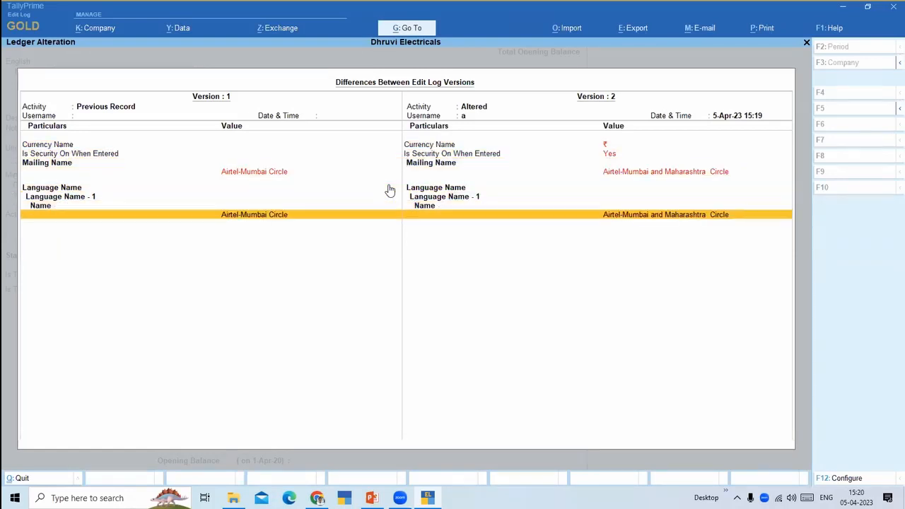
key("Up")
key("Up")
key("Up")
key("Up")
key("Up")
key("Up")
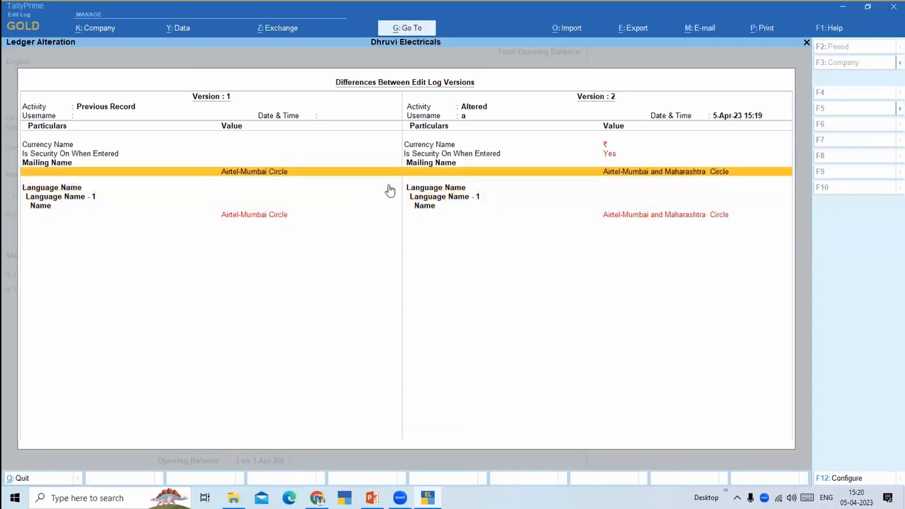
key("Down")
key("Down")
key("Down")
key("Down")
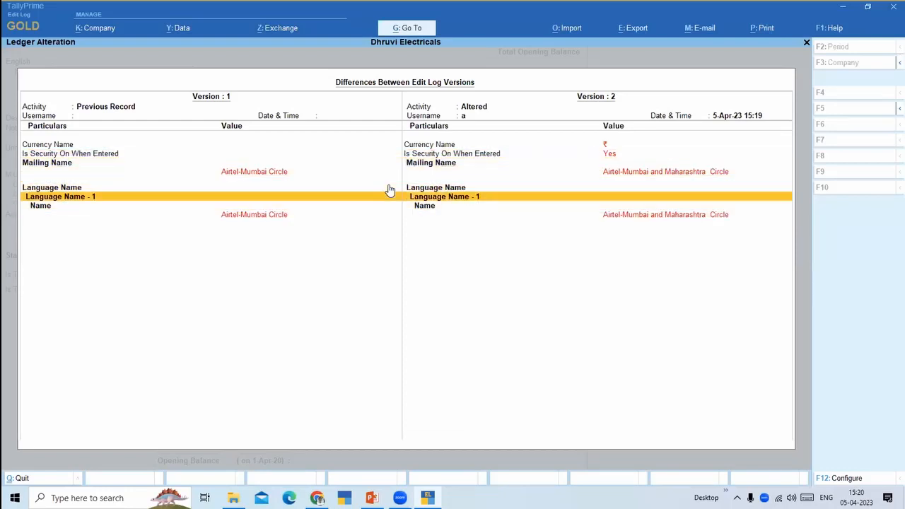
key("Up")
key("Up")
key("Up")
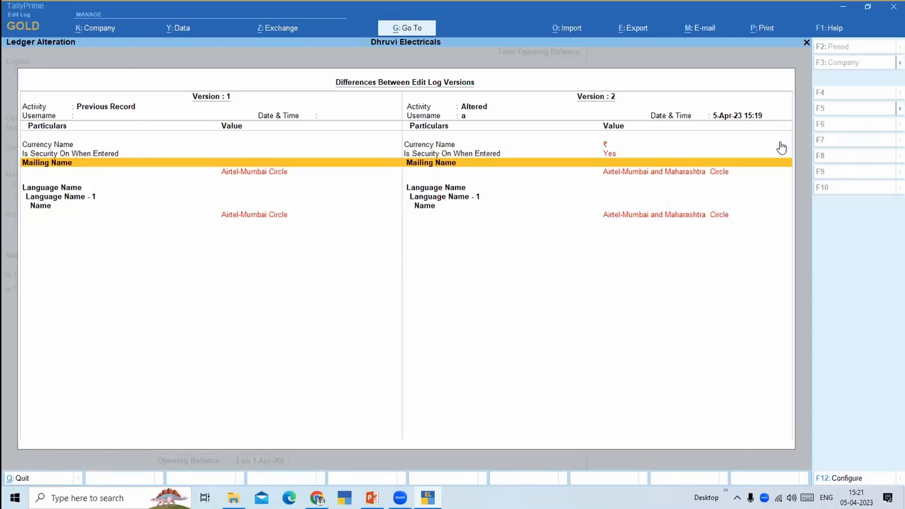
key("Escape")
key("Escape")
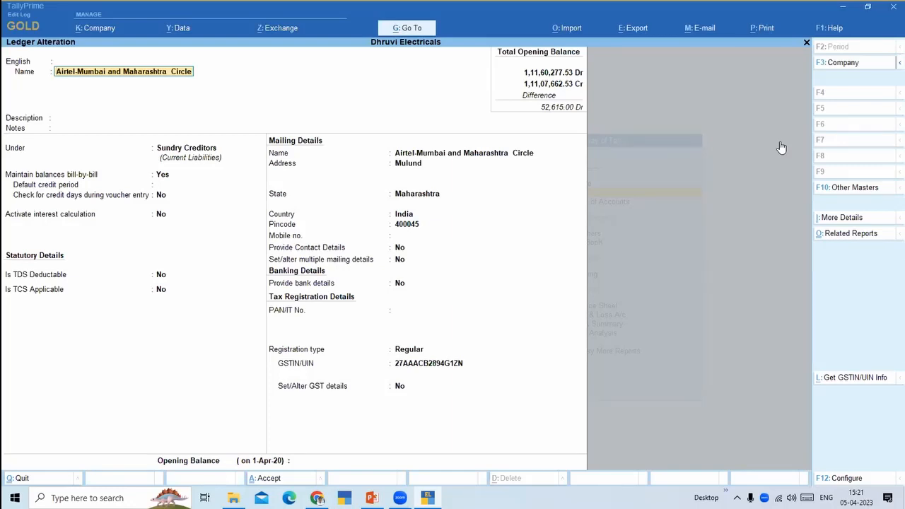
Set the ledger's mailing name to Airtel-Mumbai State and Maharashtra State and save the alteration.
left_click(512, 160)
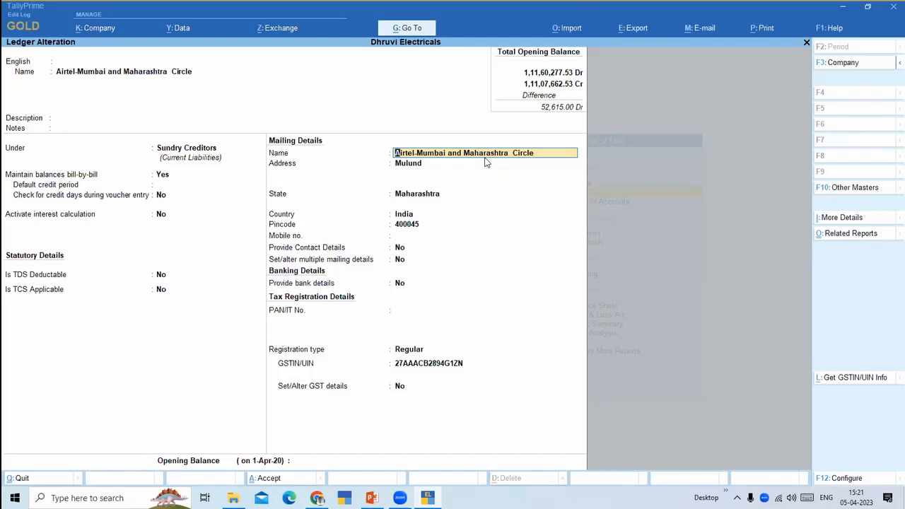
key("BackSpace")
key("BackSpace")
key("BackSpace")
key("BackSpace")
key("BackSpace")
type("Stat")
type("State")
key("ctrl")
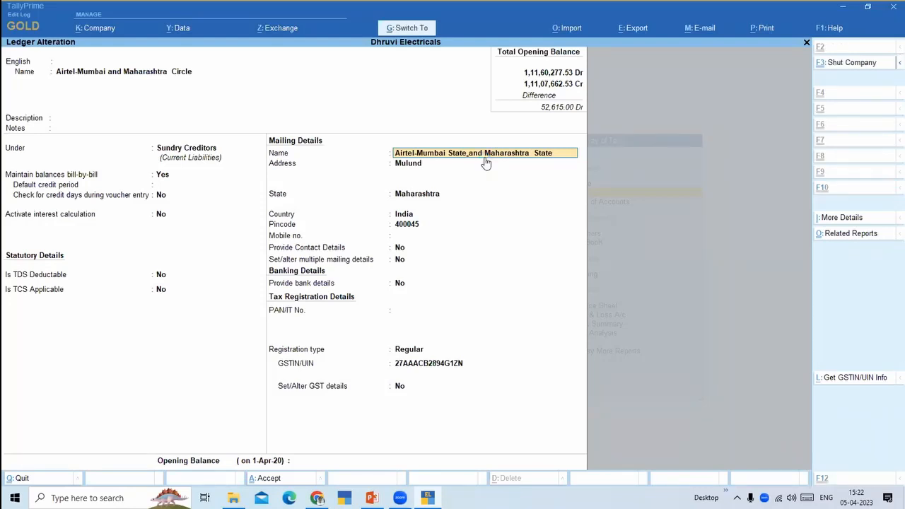
key("ctrl+a")
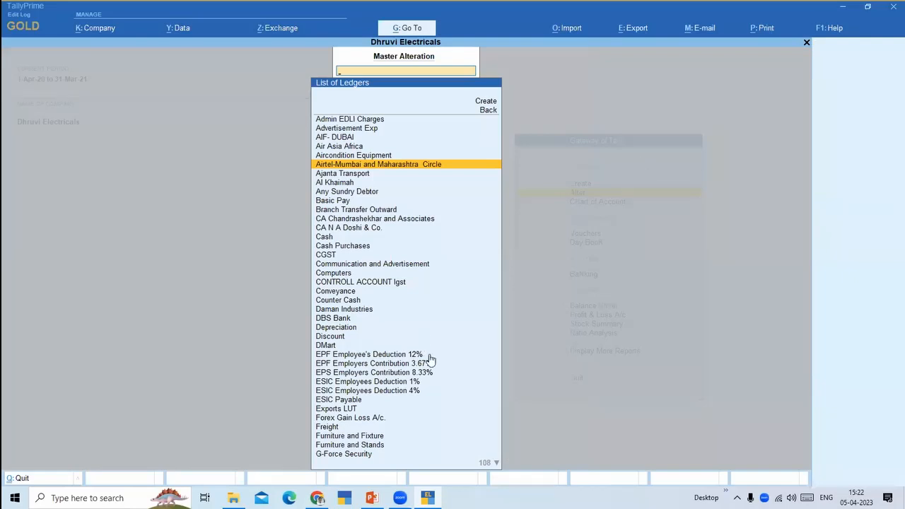
Leave the master alteration and open the list of companies available for selection.
left_click(716, 381)
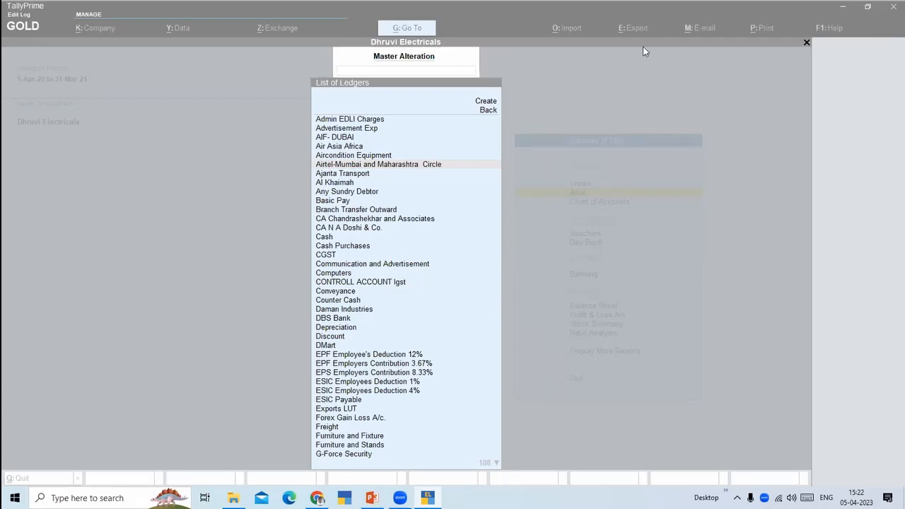
left_click(512, 122)
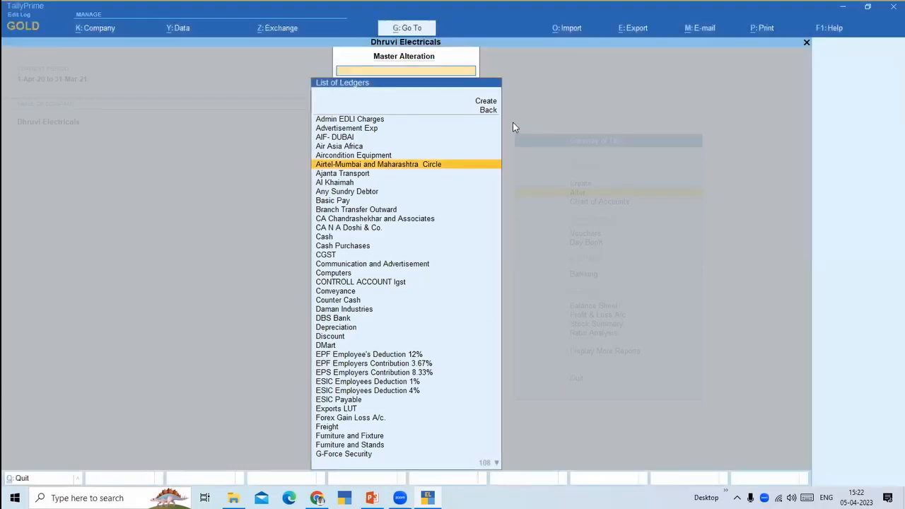
key("Escape")
key("Escape")
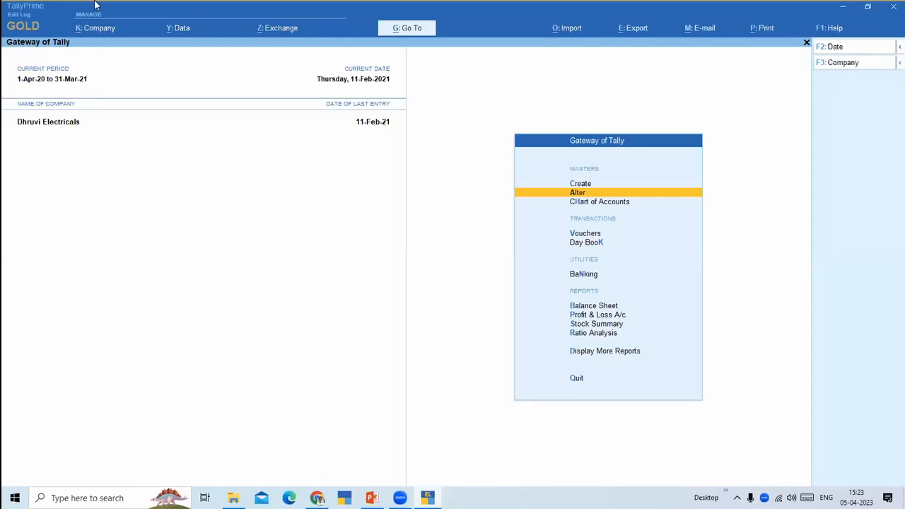
key("alt+k")
key("Down")
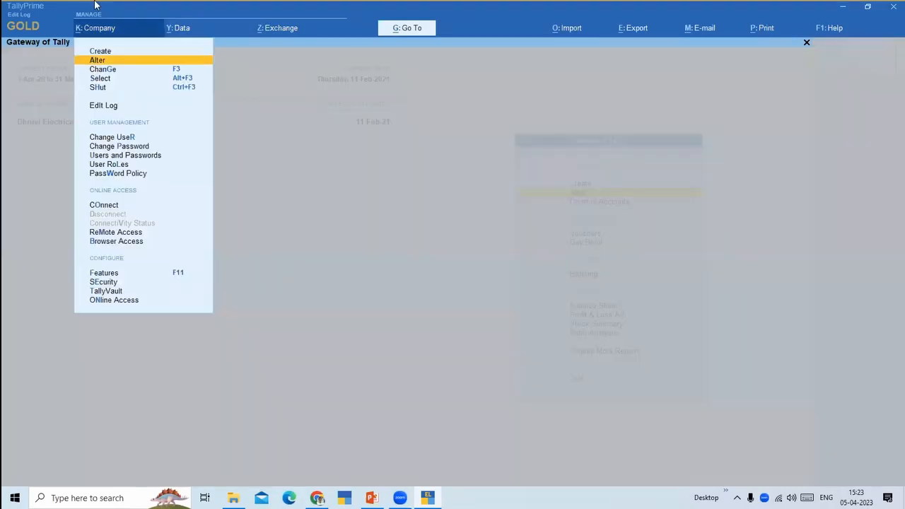
key("Down")
key("Down")
key("Return")
key("Down")
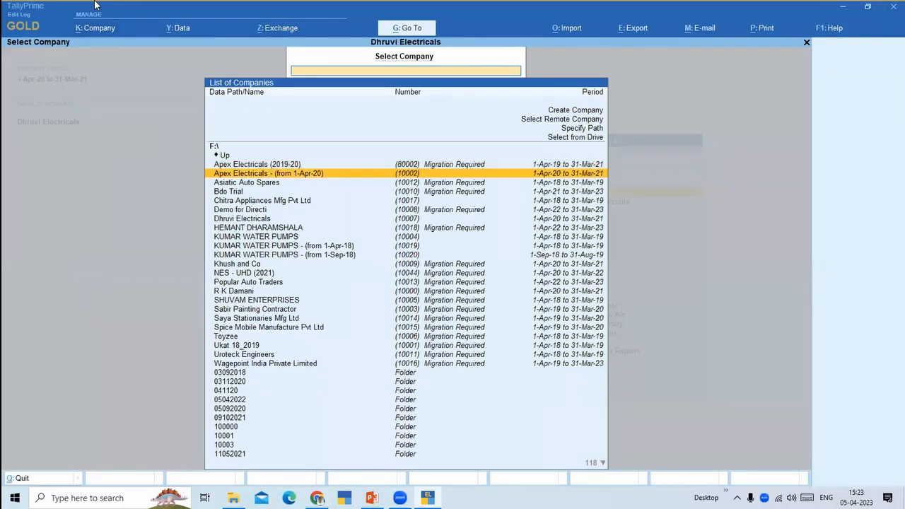
Select the company Popular Auto Traders and migrate its data to the Edit Log release with a backup before migration.
key("Down")
key("Down")
key("Up")
key("Up")
key("Down")
key("Down")
key("Down")
key("Down")
key("Down")
key("Down")
key("Down")
key("Down")
key("Down")
key("Down")
key("Down")
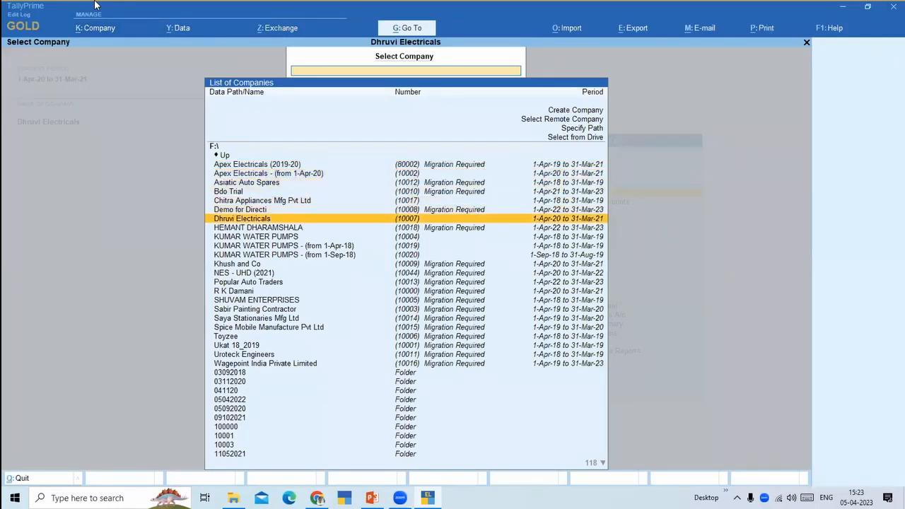
key("Down")
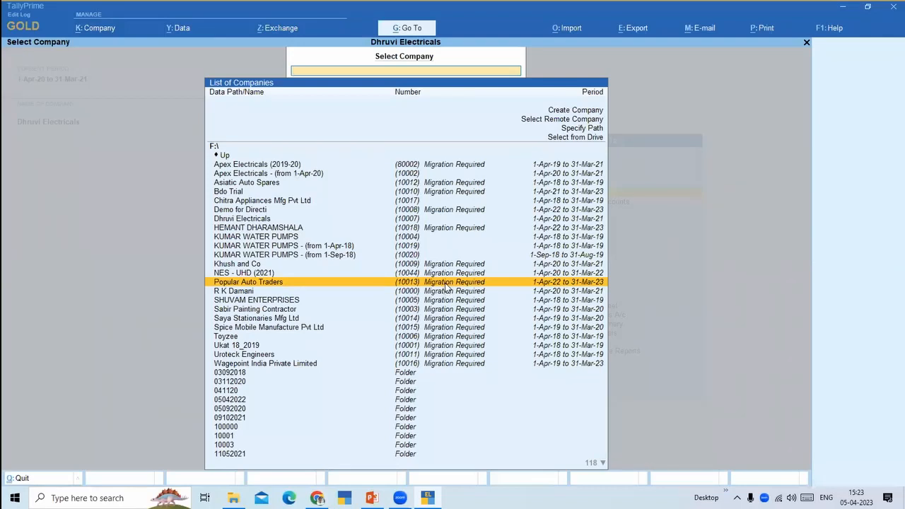
key("Return")
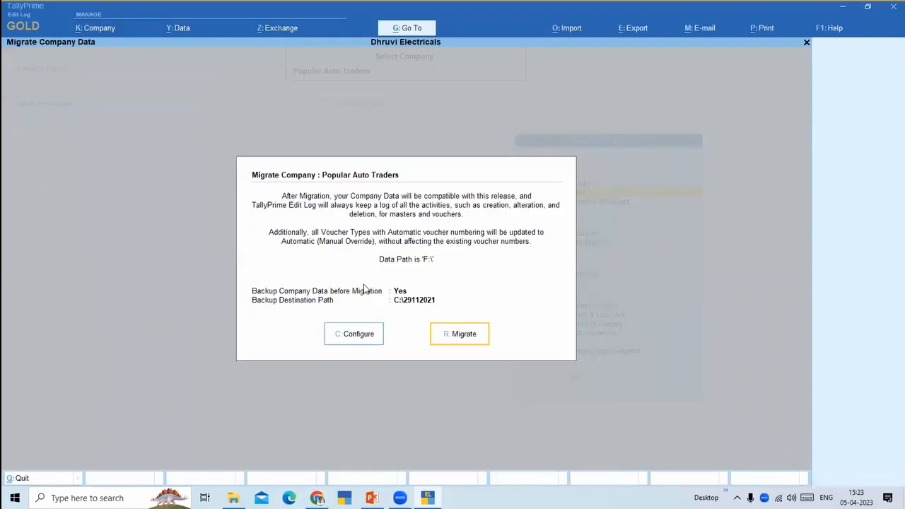
left_click(465, 337)
left_click(393, 288)
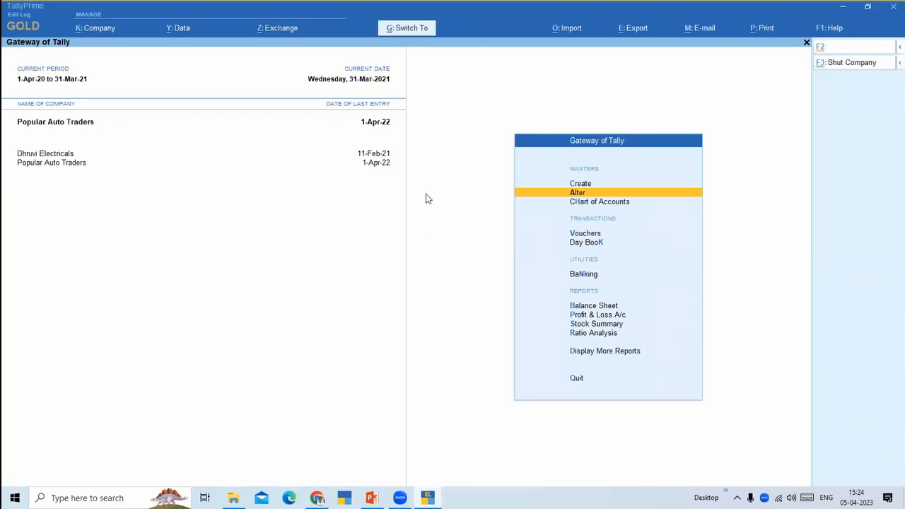
Shut Popular Auto Traders and bring up the list of Dhruvi Electricals ledgers for alteration.
key("alt+F3")
key("Return")
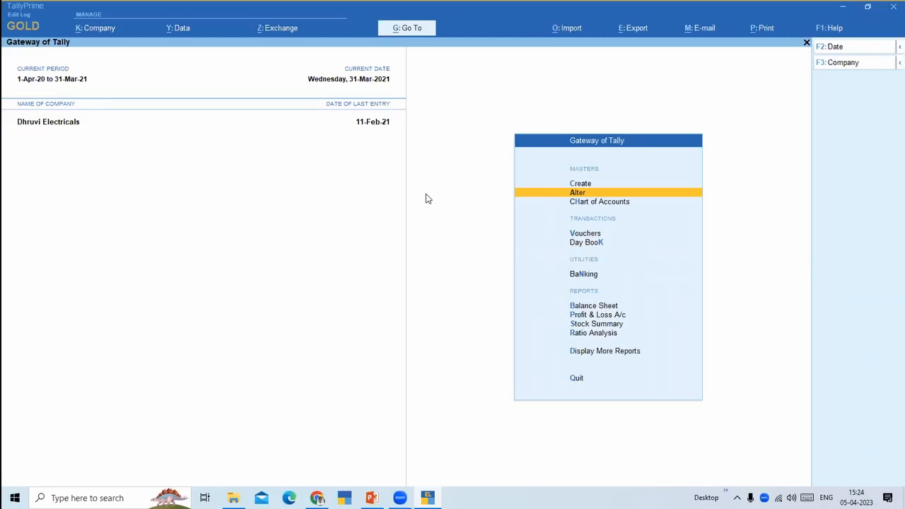
key("Return")
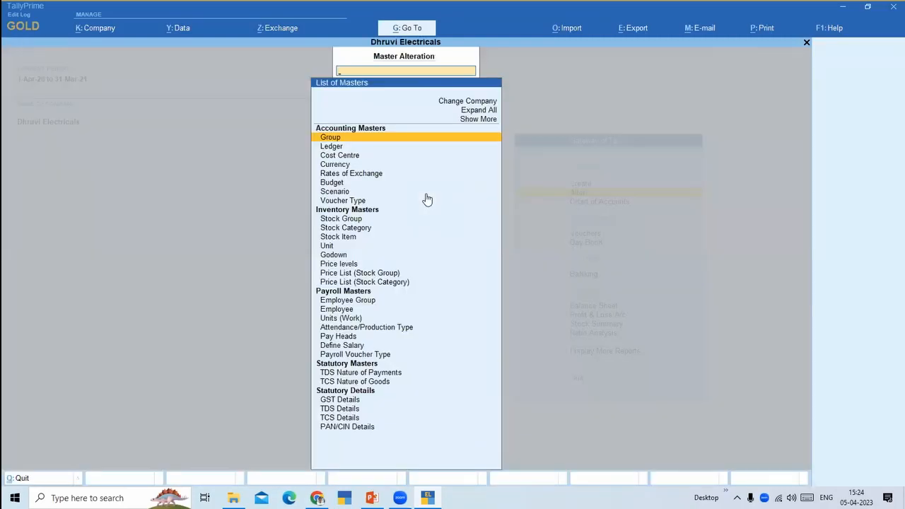
key("Down")
key("Down")
key("Up")
key("Return")
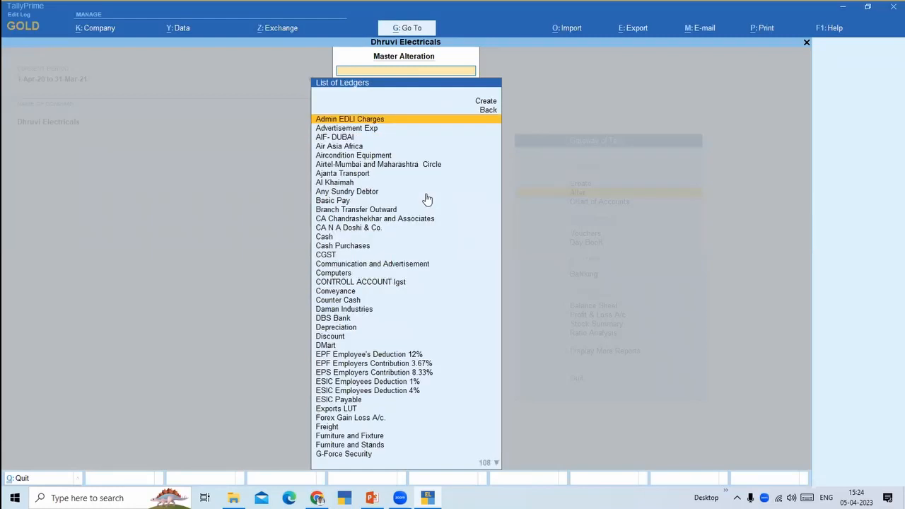
Open the Airtel-Mumbai and Maharashtra Circle ledger and display its edit log.
key("Down")
key("Down")
key("Down")
key("Down")
key("Down")
key("Return")
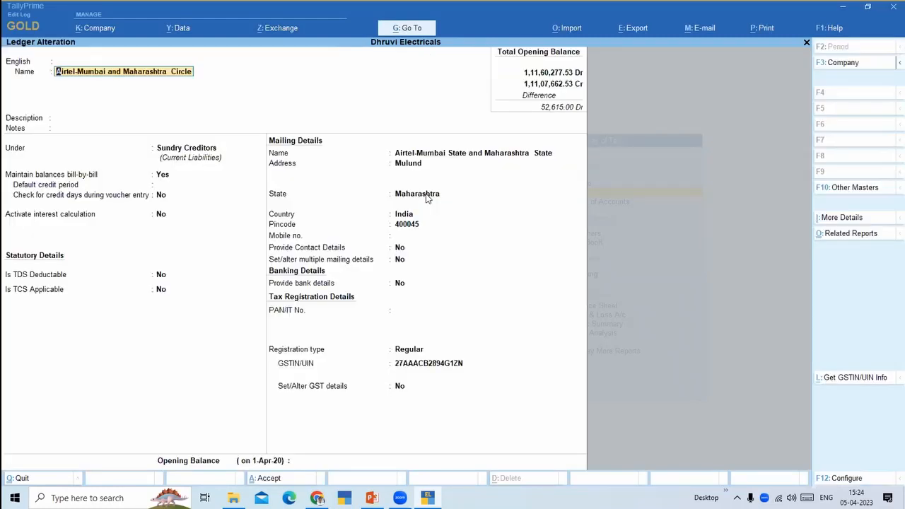
key("alt")
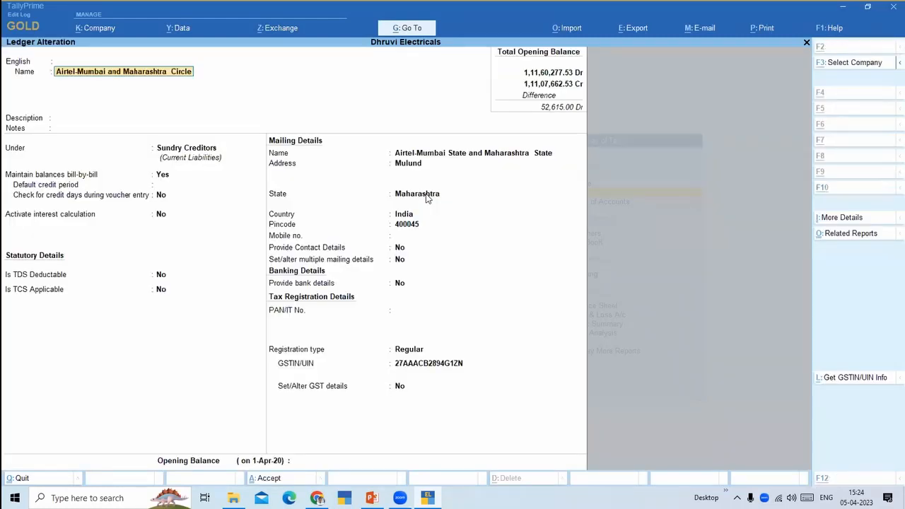
key("alt+q")
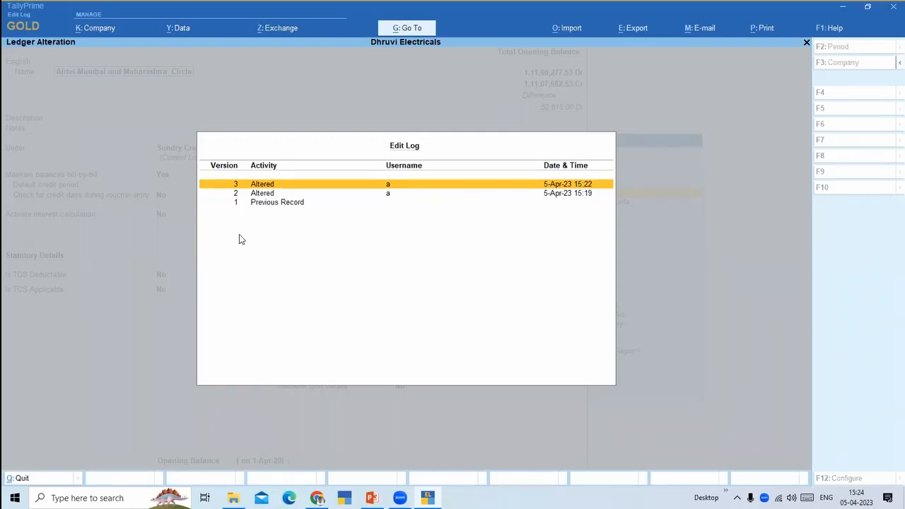
Compare version 3 of the ledger with version 2, and version 2 with the previous record, and close the edit log.
key("Return")
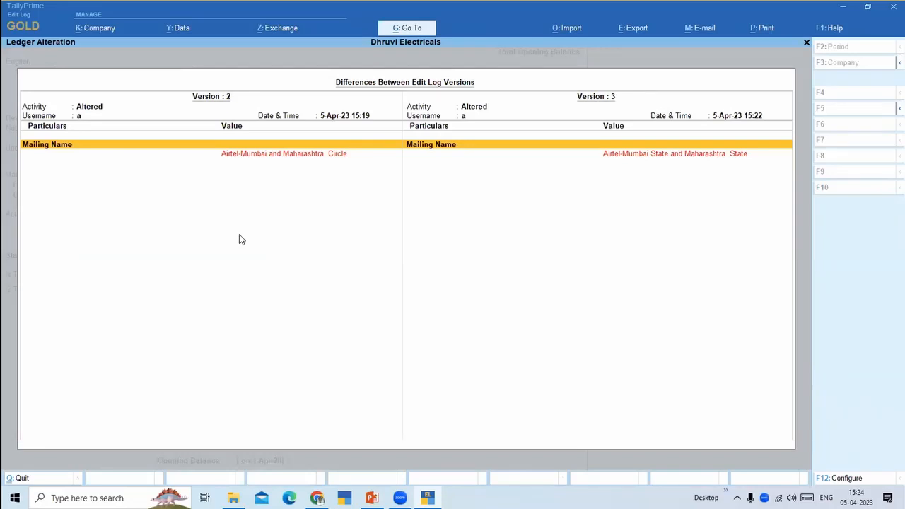
key("Down")
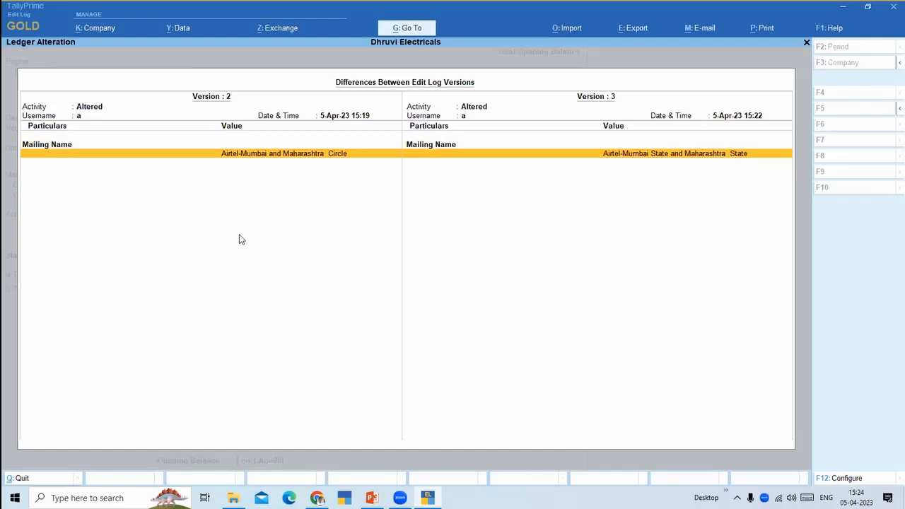
key("Escape")
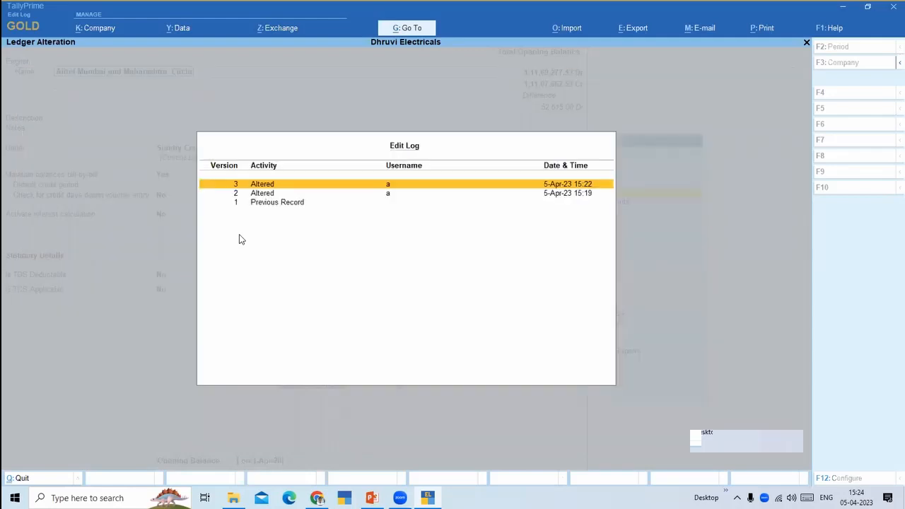
key("Down")
key("Return")
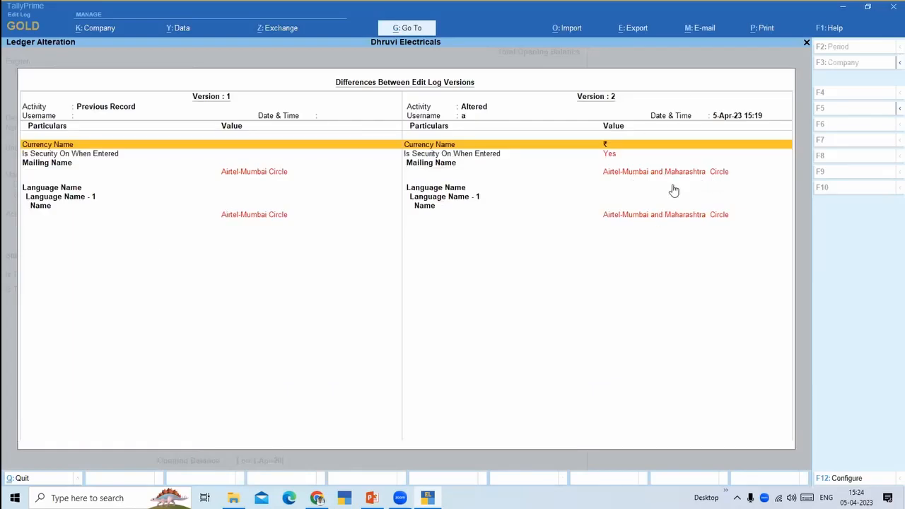
key("Escape")
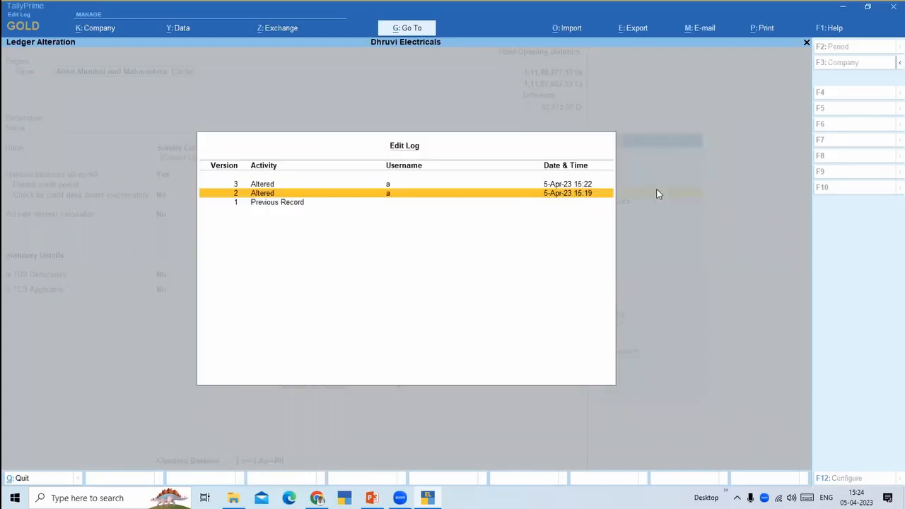
key("Escape")
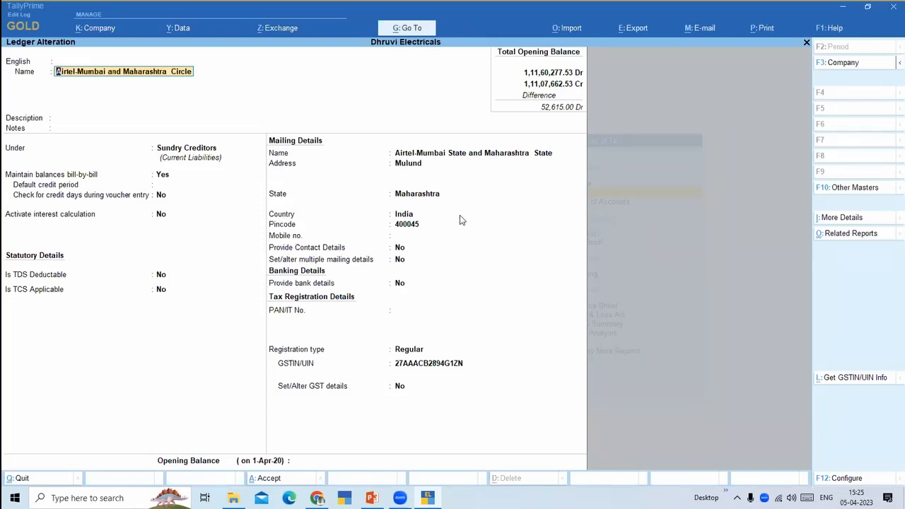
Set Check for credit days during voucher entry to Yes for the ledger and save the alteration.
left_click(162, 200)
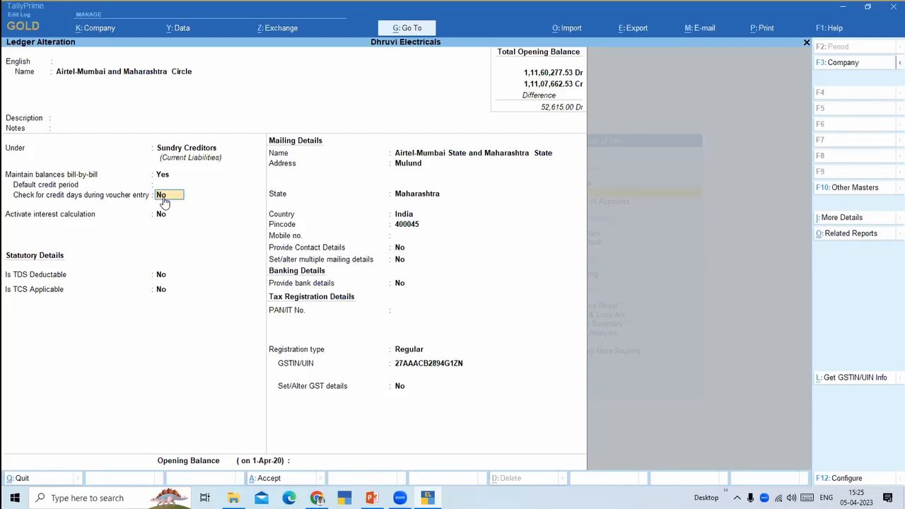
type("y")
key("Return")
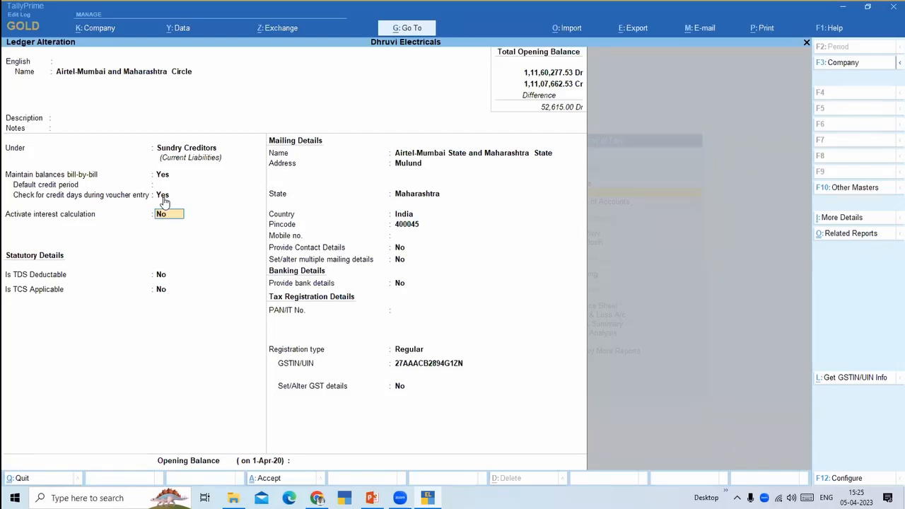
key("ctrl")
left_click(162, 197)
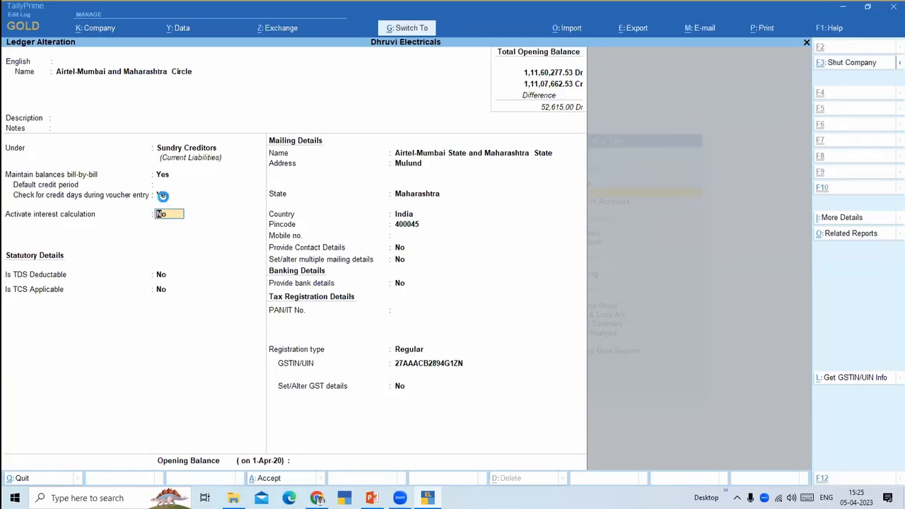
key("ctrl+a")
Reopen the altered Airtel-Mumbai and Maharashtra Circle ledger and display its updated edit log.
key("Return")
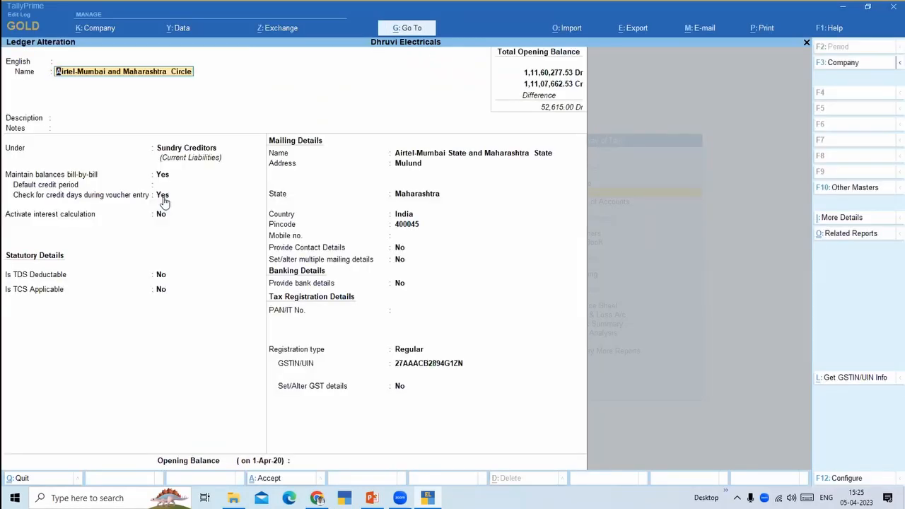
key("alt")
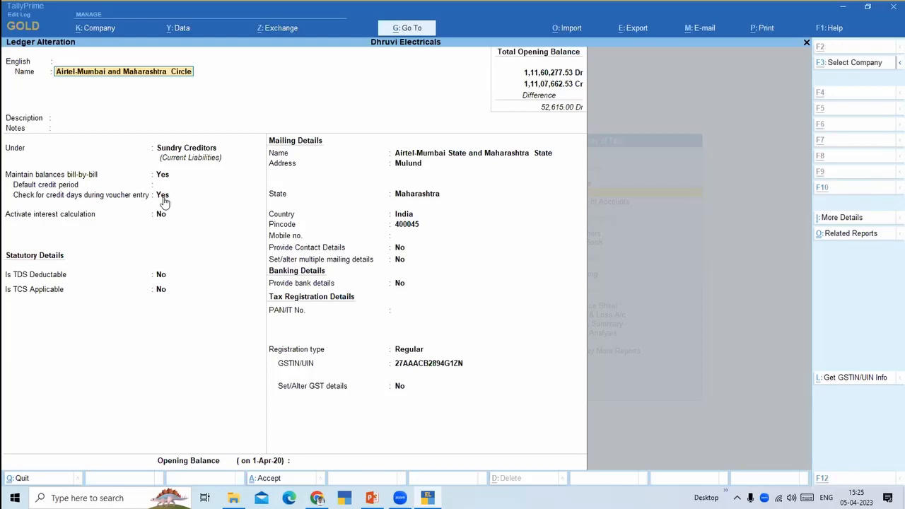
key("alt+q")
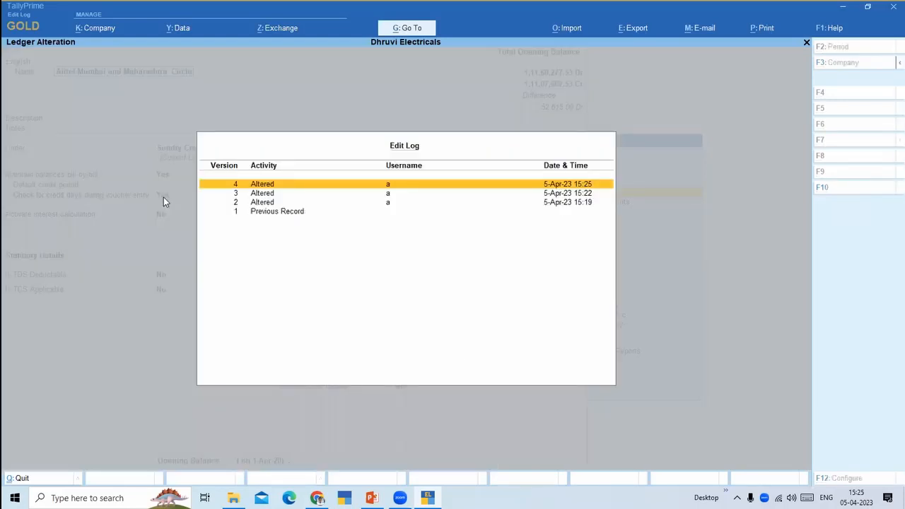
Compare version 4 of the Airtel-Mumbai and Maharashtra Circle ledger with version 3 and close the edit log.
key("Return")
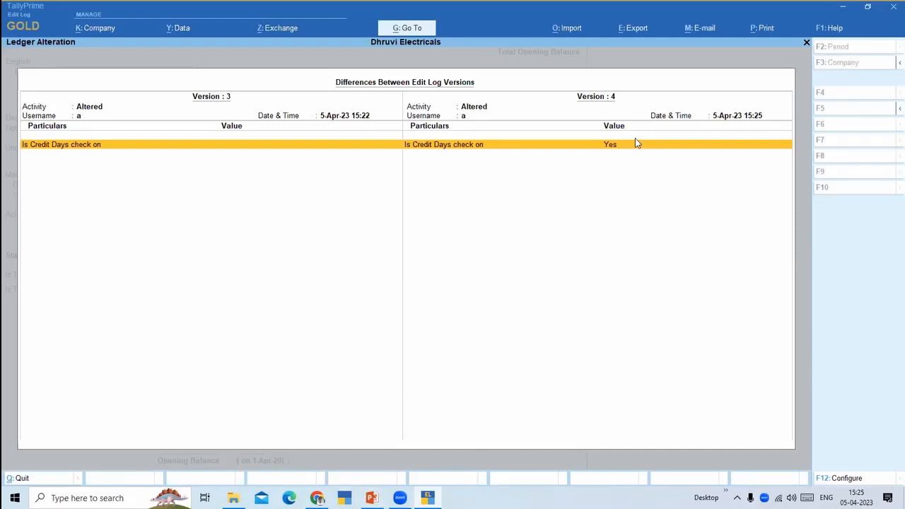
key("Escape")
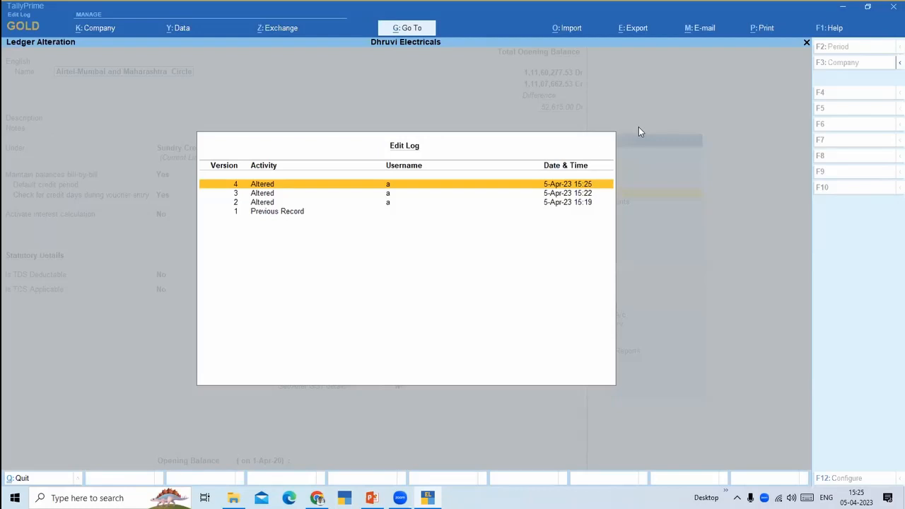
key("Escape")
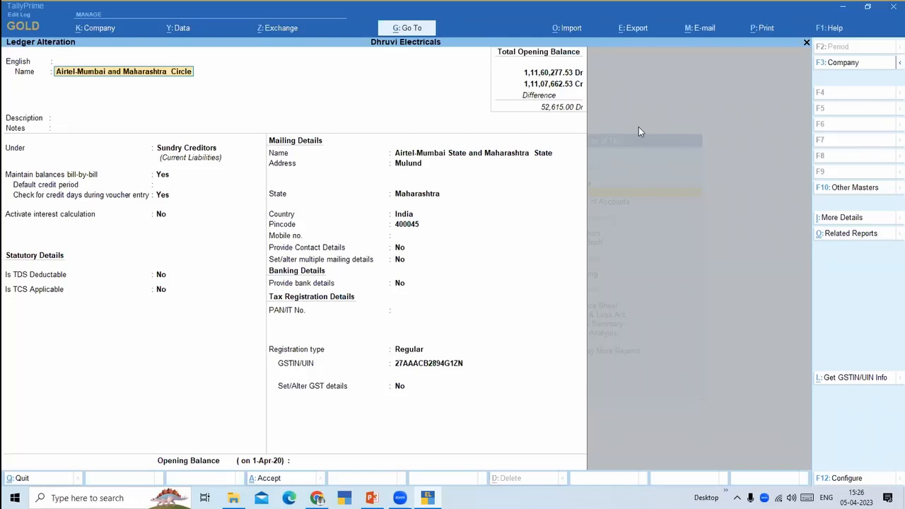
Leave the ledger alteration without saving and return to the Gateway of Tally.
key("BackSpace")
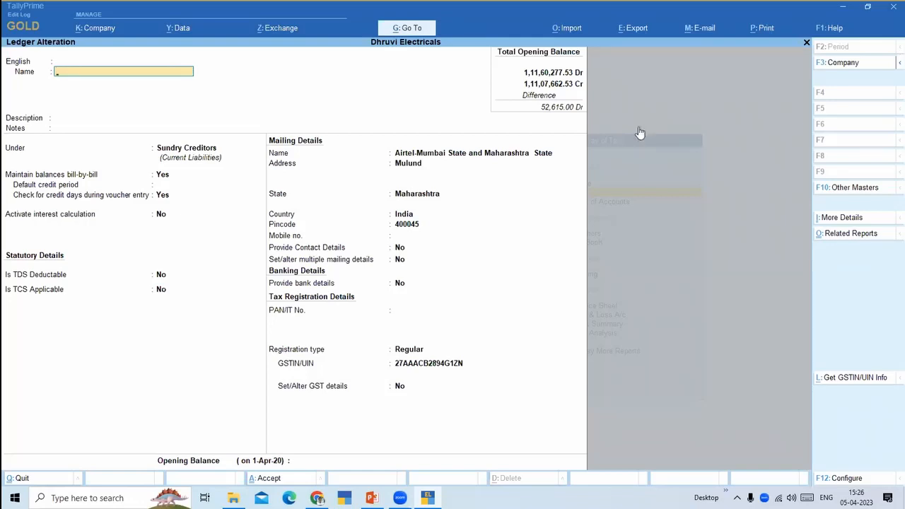
key("Escape")
key("y")
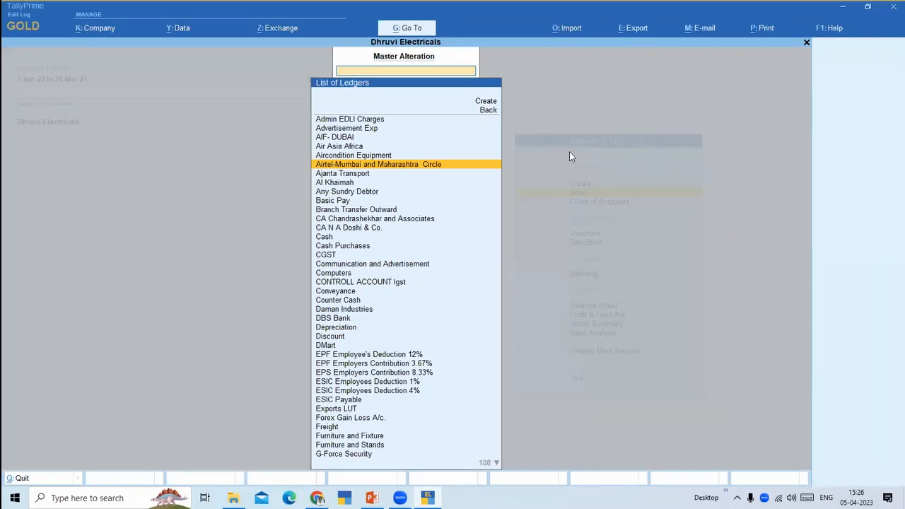
key("Escape")
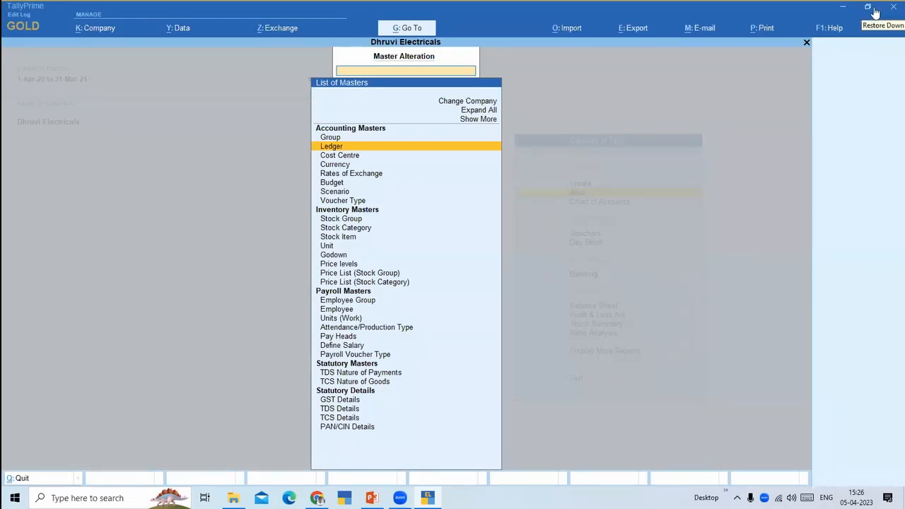
left_click(320, 374)
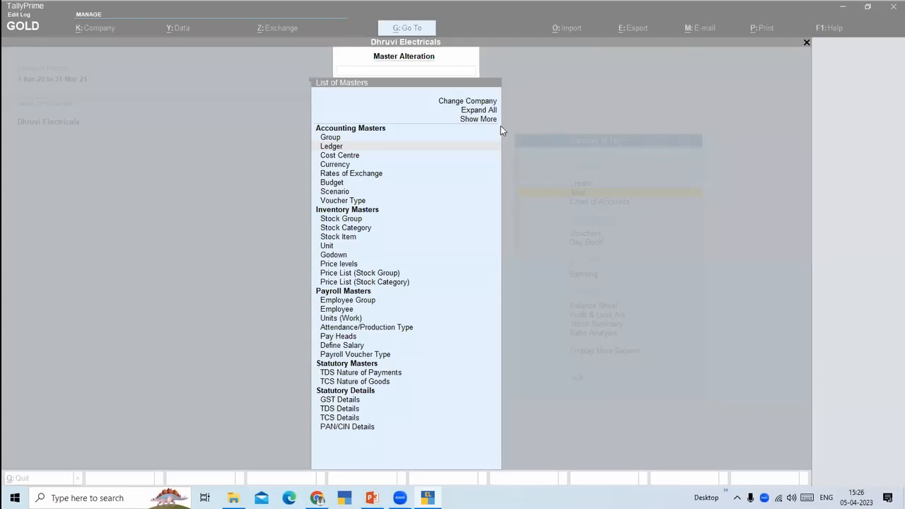
key("Escape")
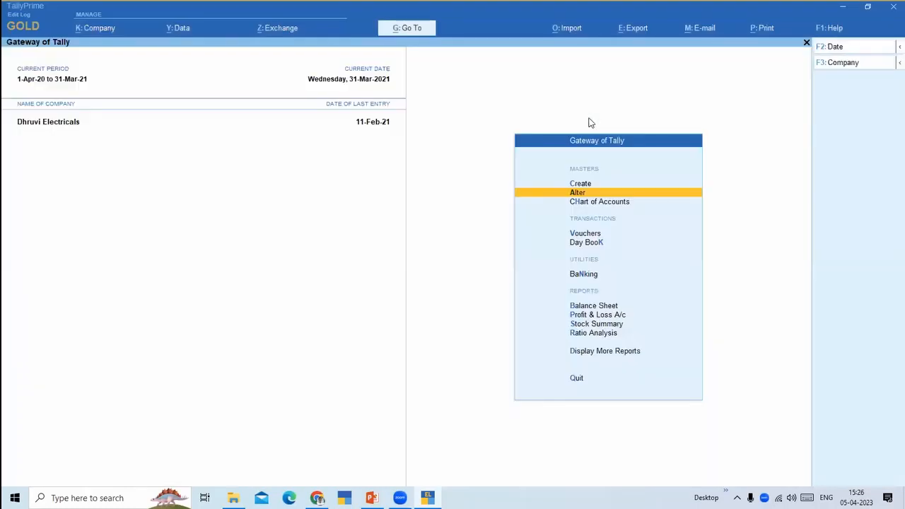
key("Down")
key("Down")
key("Down")
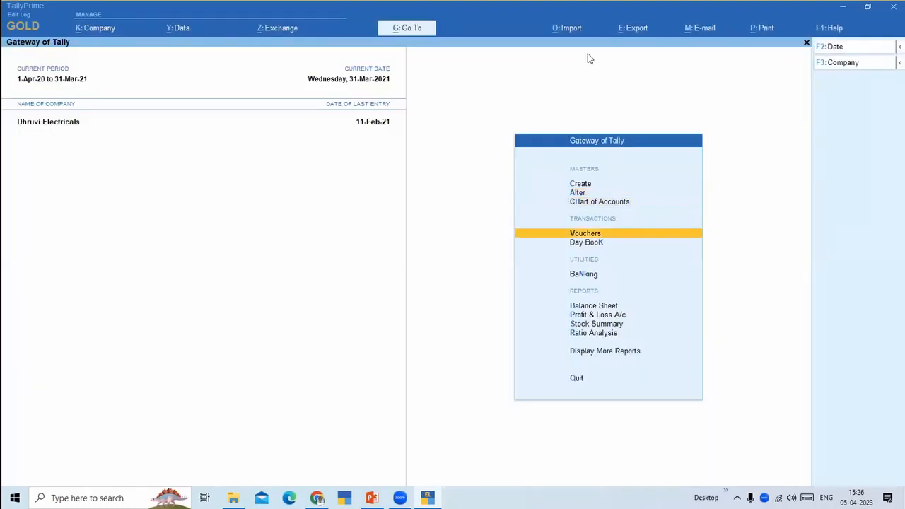
key("Escape")
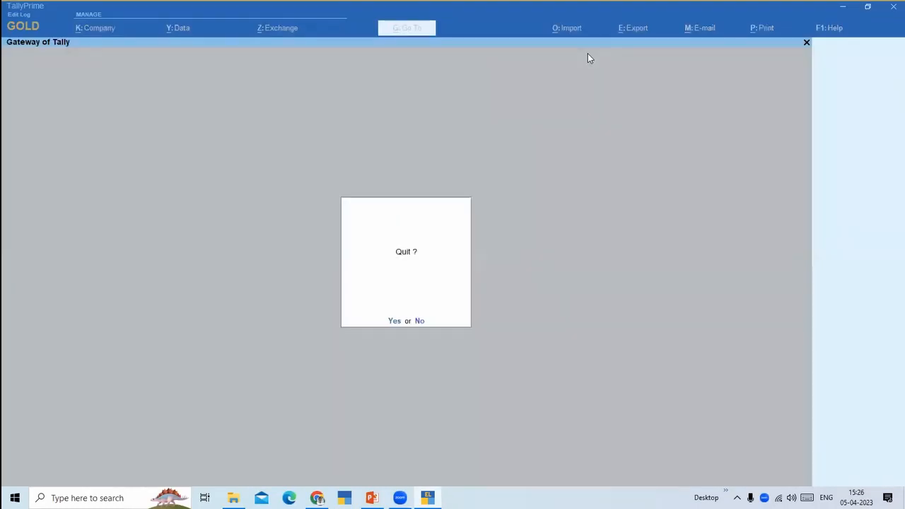
key("Escape")
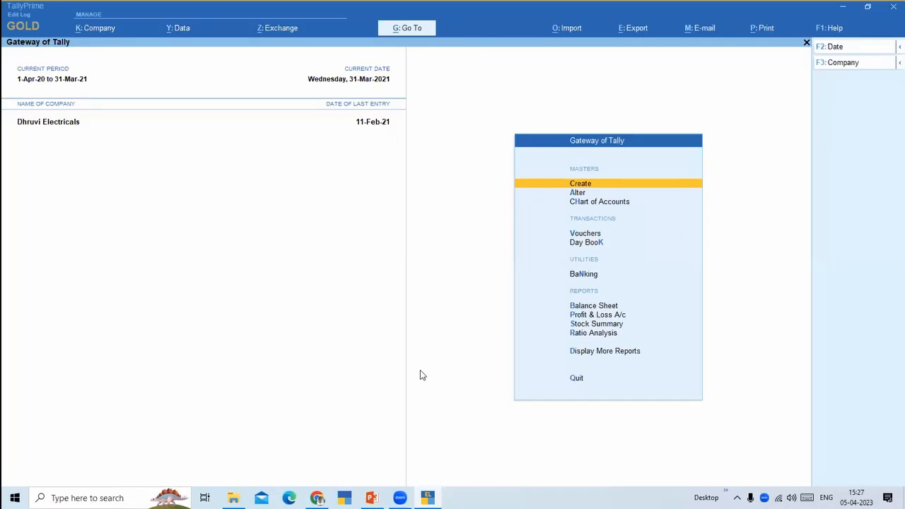
key("Down")
key("Down")
key("Down")
key("Down")
key("Down")
key("Down")
key("Down")
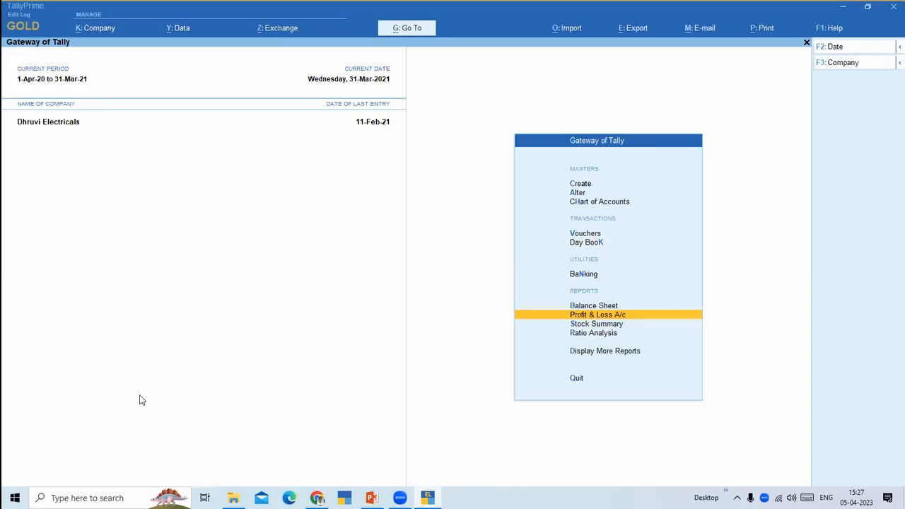
key("Return")
Open the Chart of Accounts and display the list of ledgers.
left_click(631, 205)
key("Up")
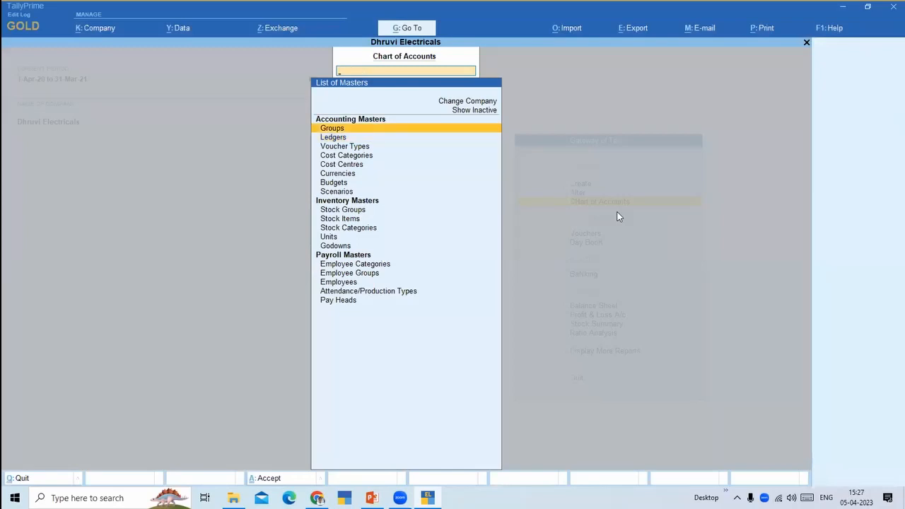
key("Escape")
key("Return")
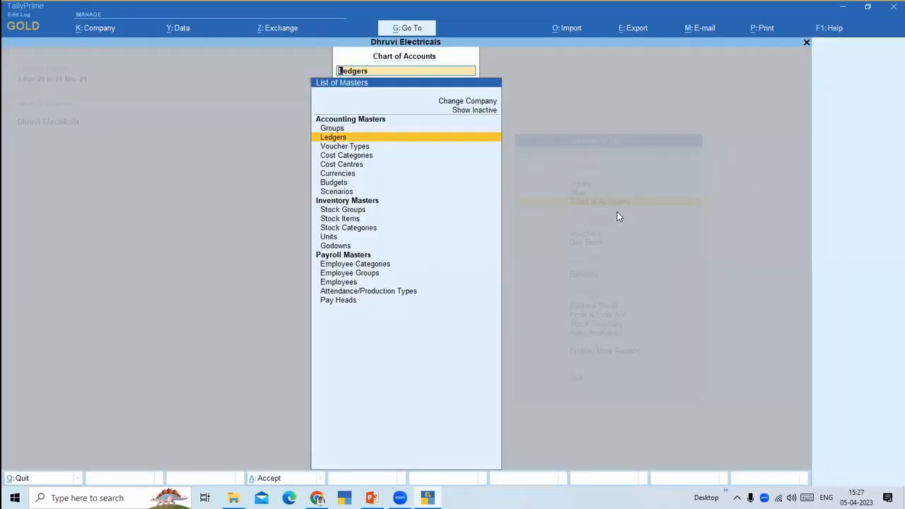
key("Return")
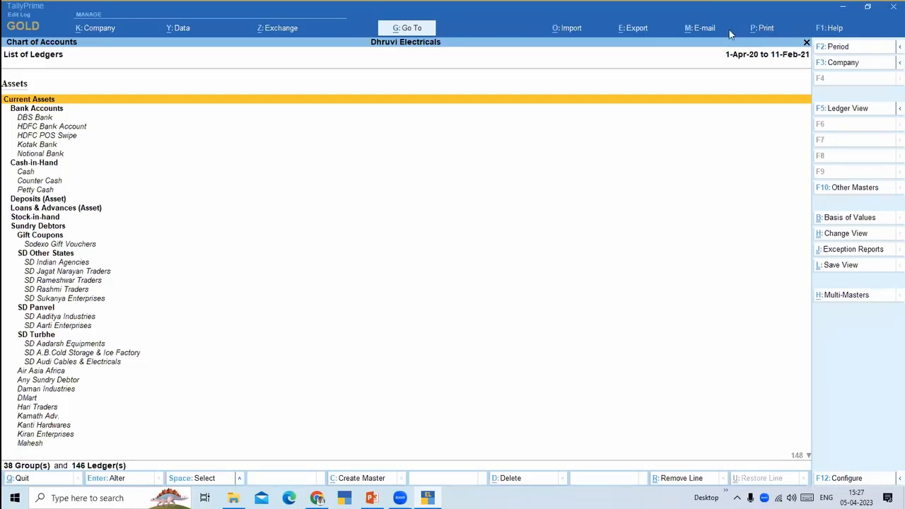
Set the ledger list's basis of values to Altered Ledgers with Include Deleted Ledgers set to Yes.
left_click(876, 219)
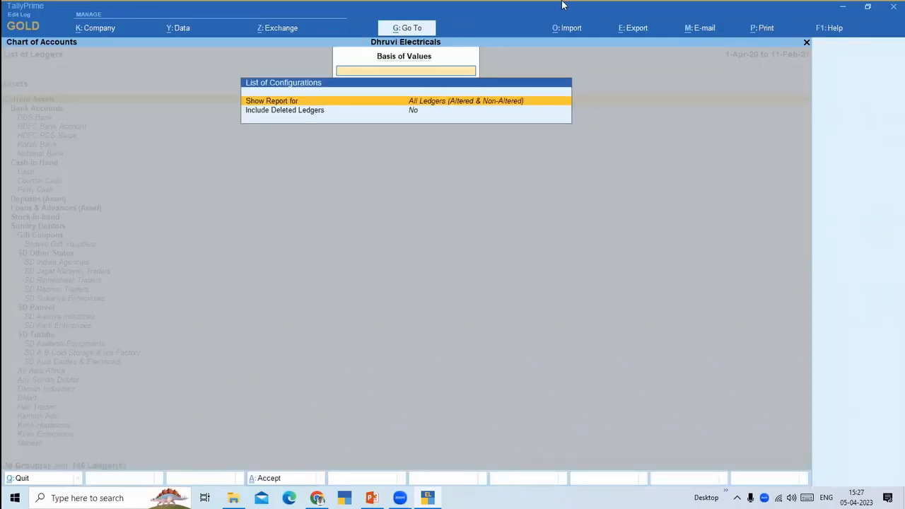
key("Return")
key("Down")
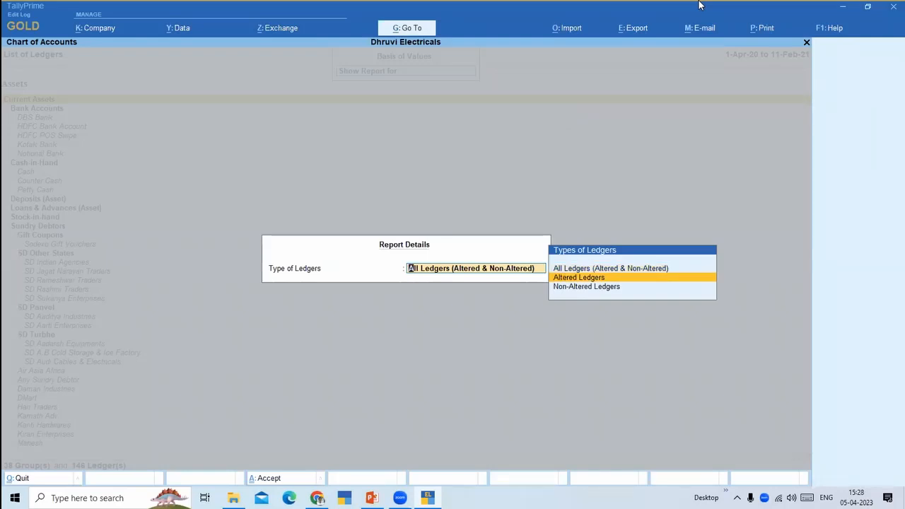
key("Down")
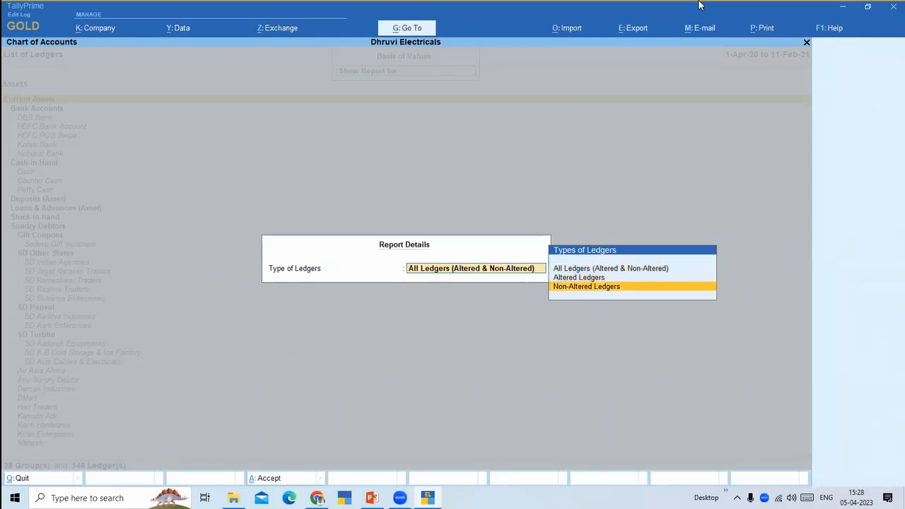
key("Up")
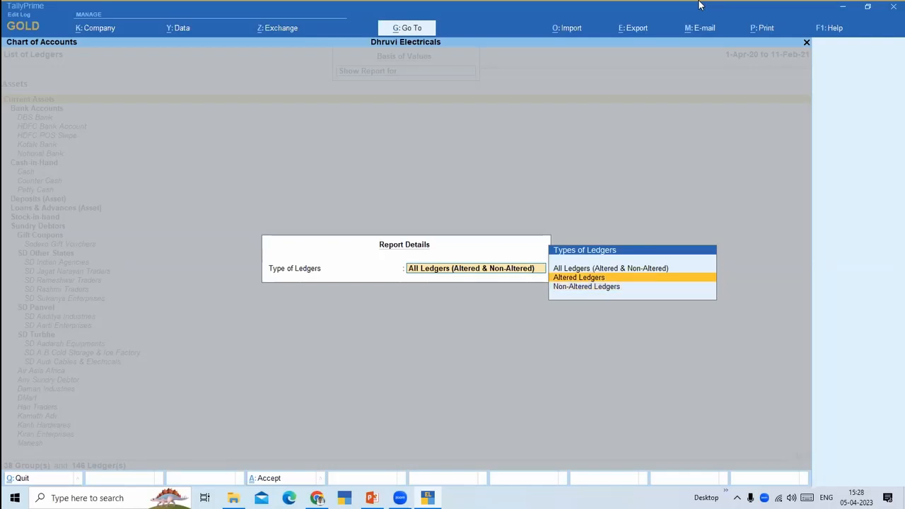
key("Return")
key("Down")
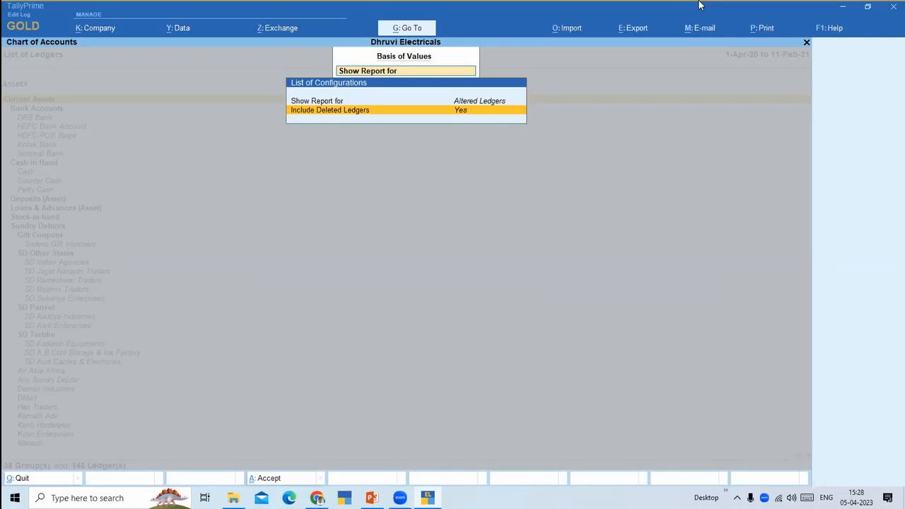
key("Return")
key("Return")
key("ctrl+a")
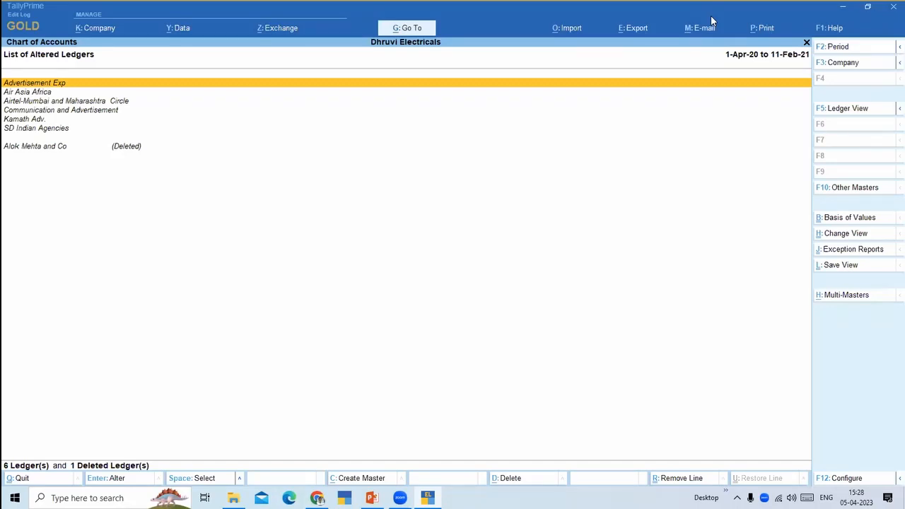
Examine the list of altered ledgers, including the ledger marked as deleted.
key("Down")
key("Down")
key("Down")
key("Down")
key("Down")
key("Down")
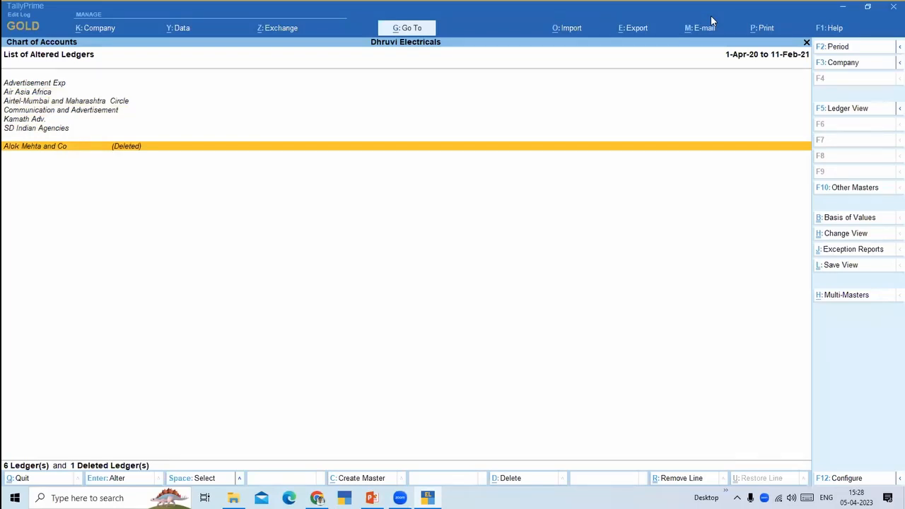
key("Up")
key("Up")
key("Up")
key("Up")
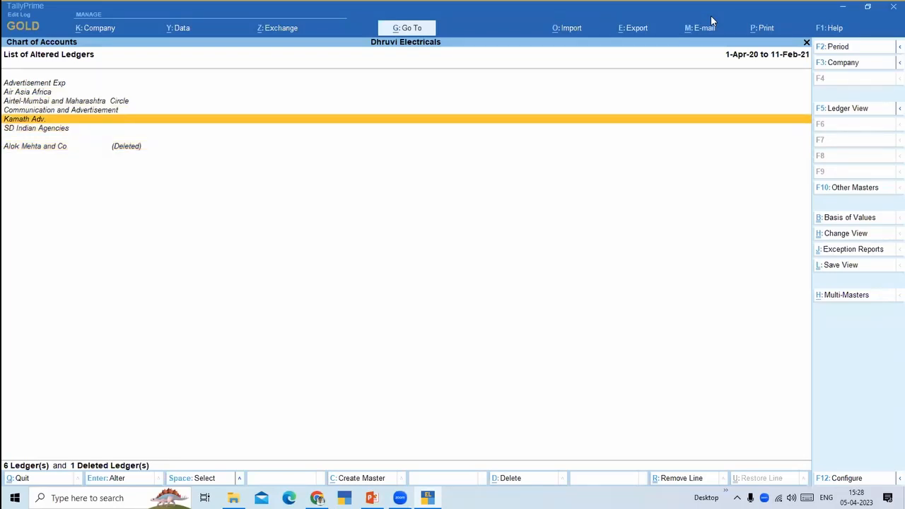
key("Up")
key("Up")
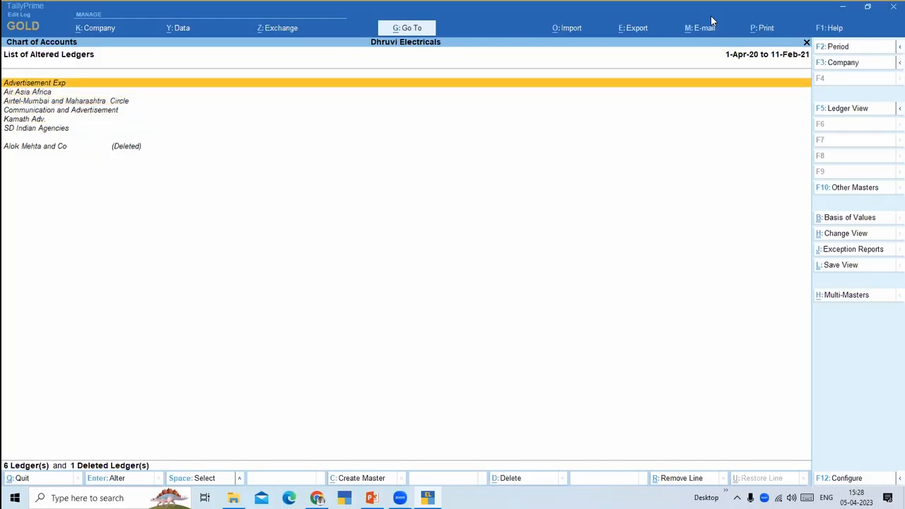
key("Down")
key("Down")
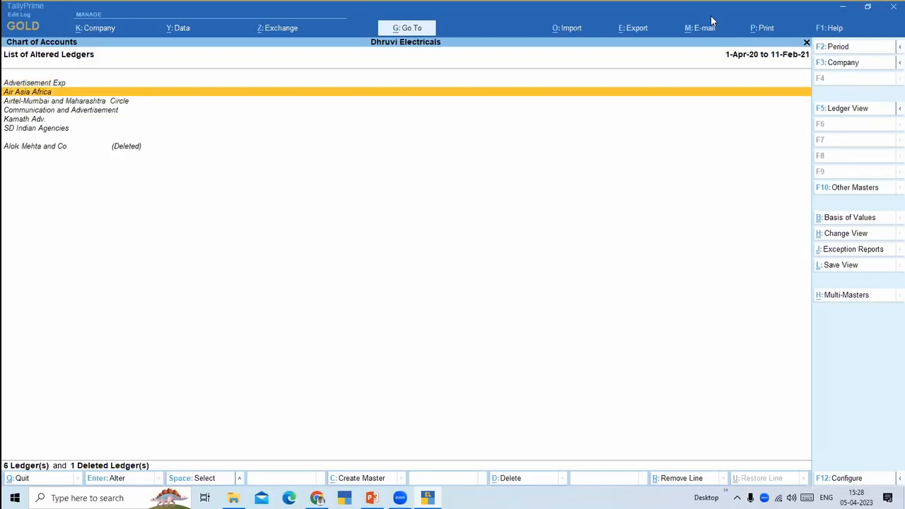
Open the Advertisement Exp ledger from the altered list and review the versions in its edit log.
key("Up")
key("Up")
key("Return")
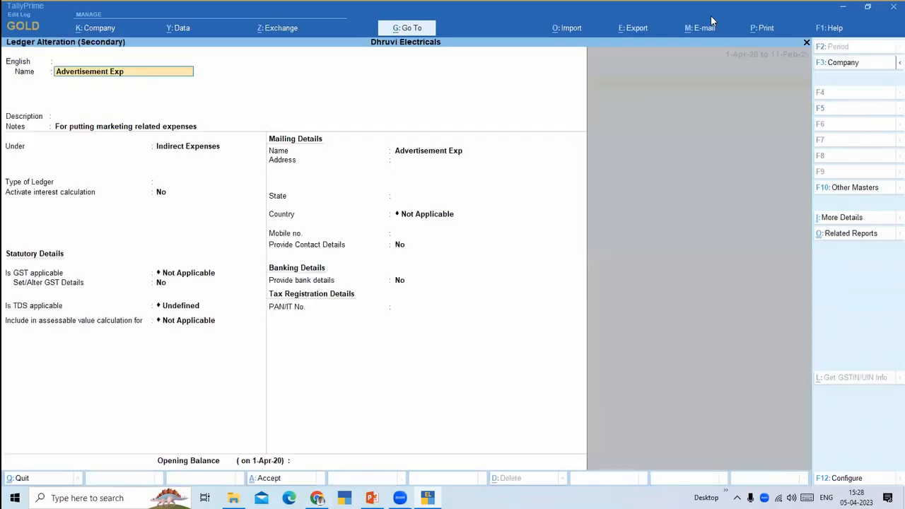
key("alt+q")
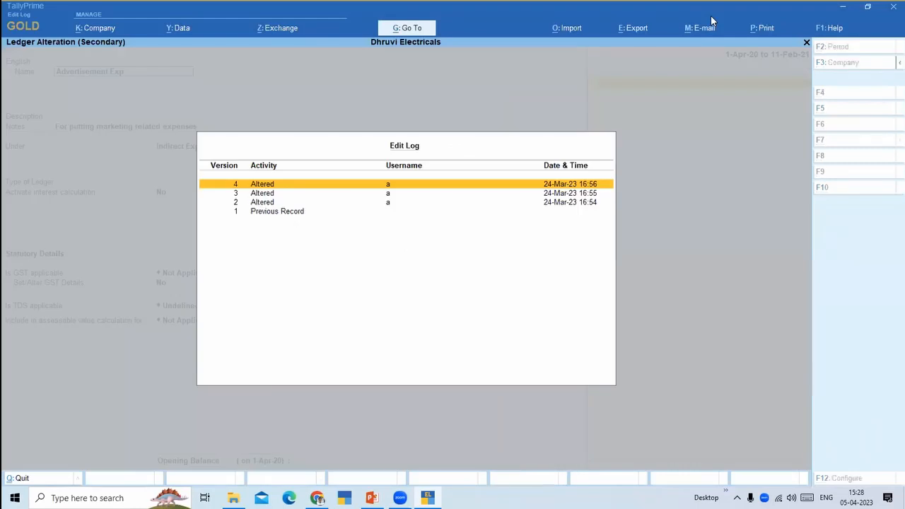
key("Down")
key("Down")
key("Down")
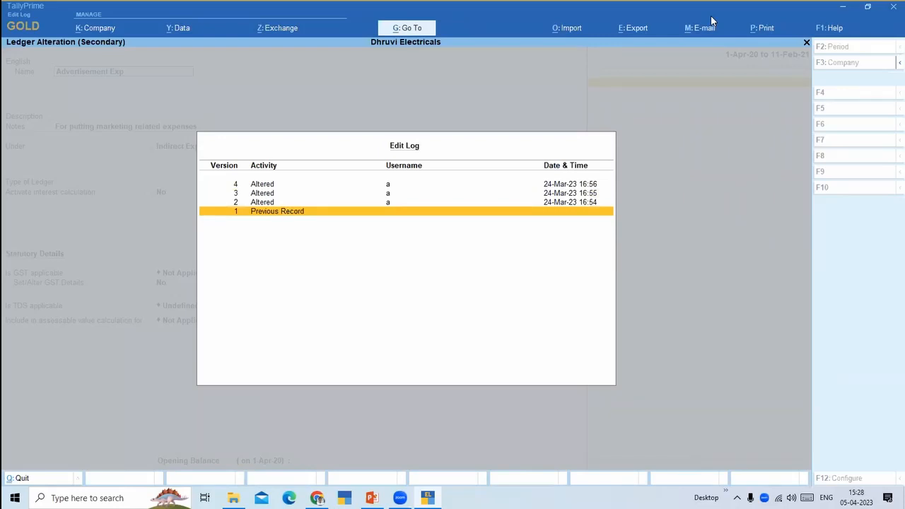
key("Up")
key("Up")
key("Up")
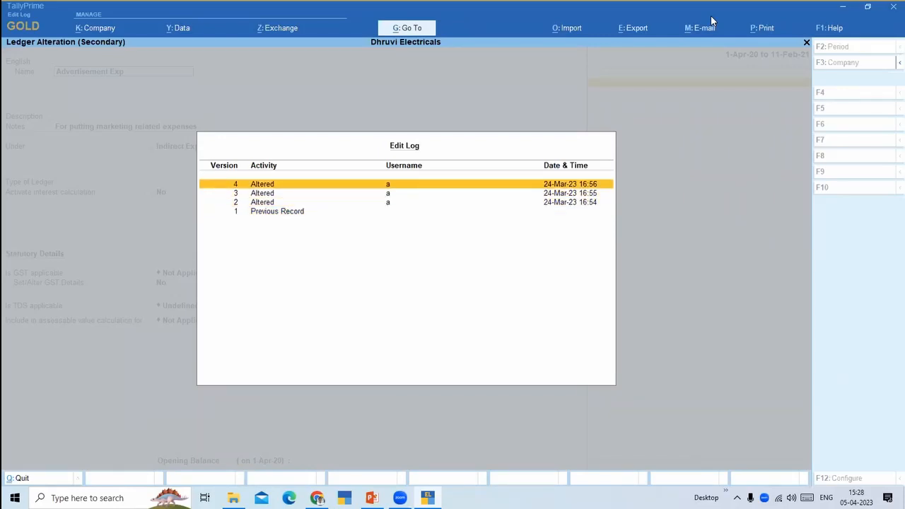
Compare version 4 of the Advertisement Exp ledger with version 3, and version 3 with version 2, and close the ledger without saving.
key("Return")
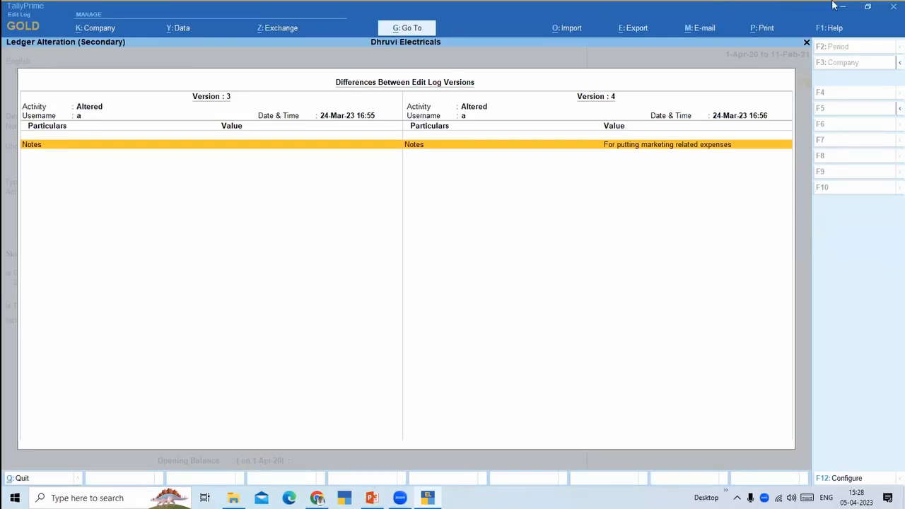
key("Escape")
key("Down")
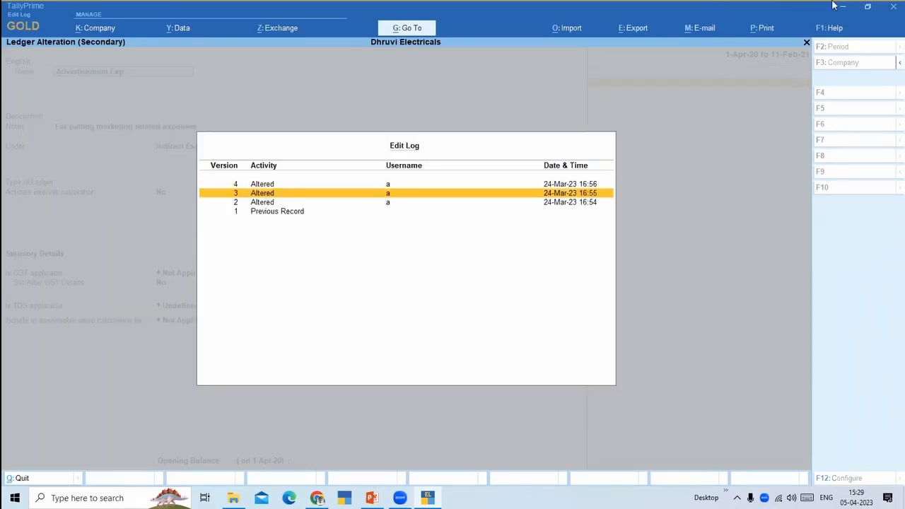
key("Return")
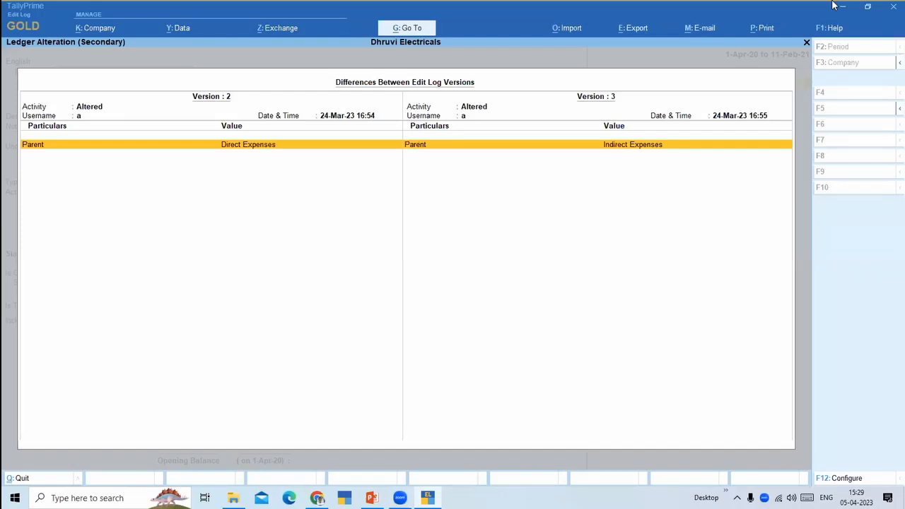
key("Escape")
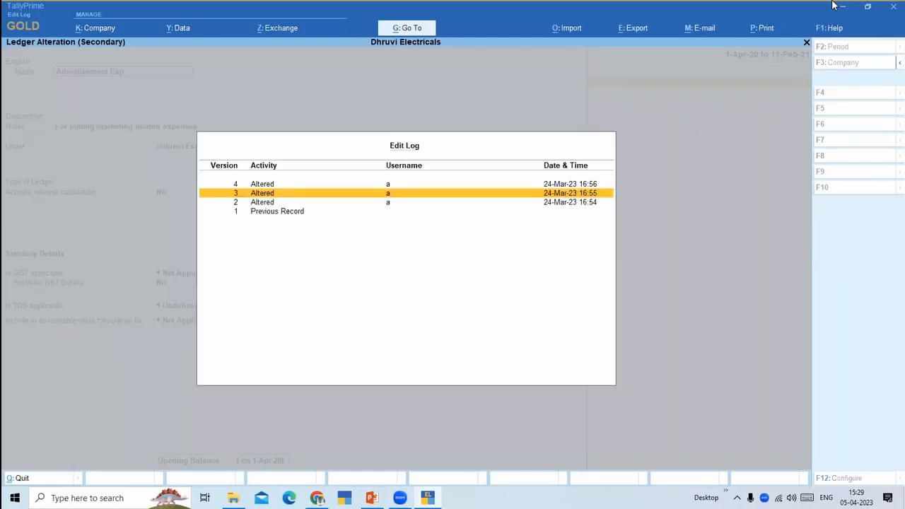
key("Escape")
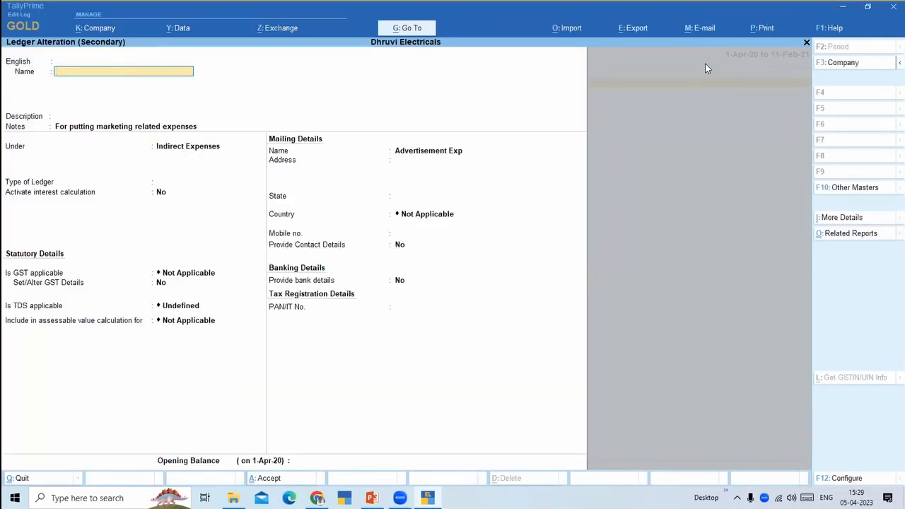
key("Escape")
key("y")
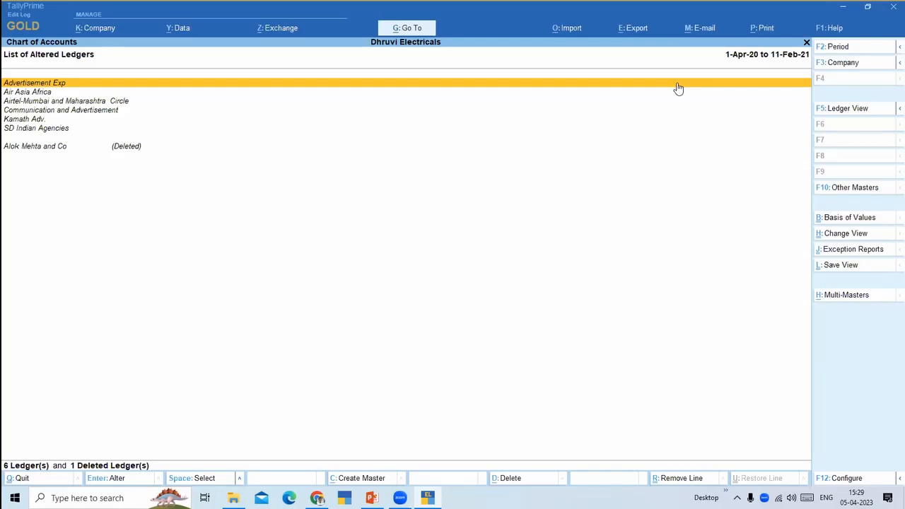
Close the altered ledgers list and reopen the full list of ledgers in the Chart of Accounts.
key("Escape")
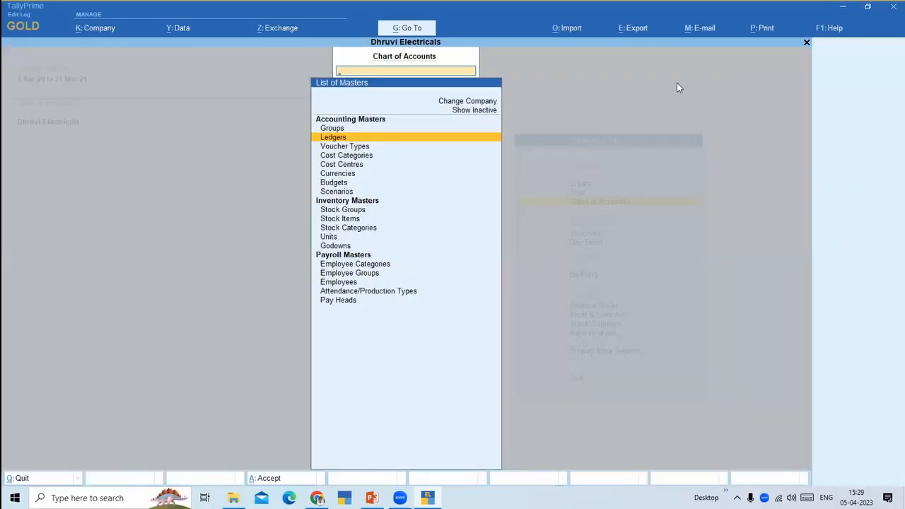
key("Return")
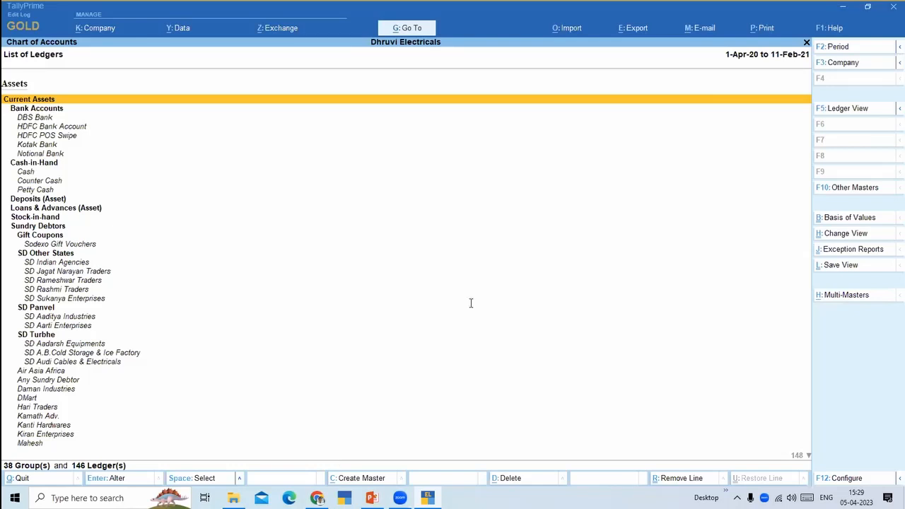
left_click(522, 64)
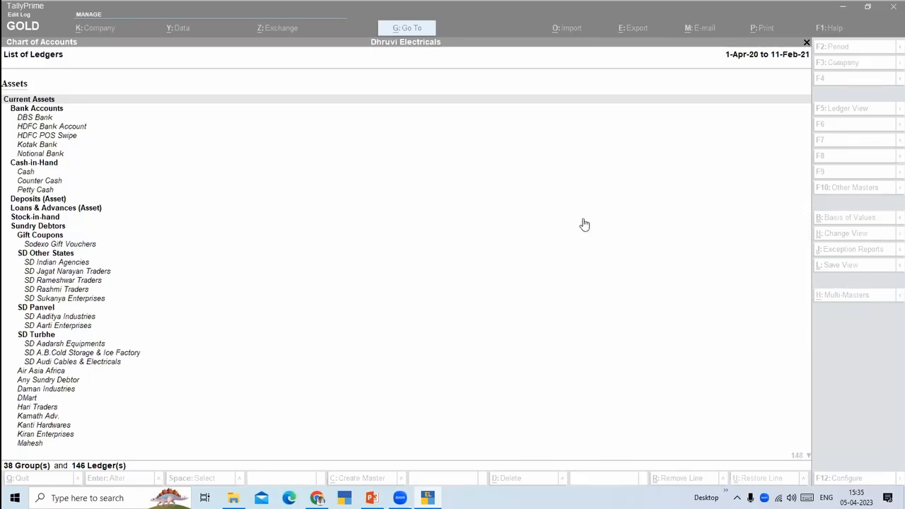
key("Down")
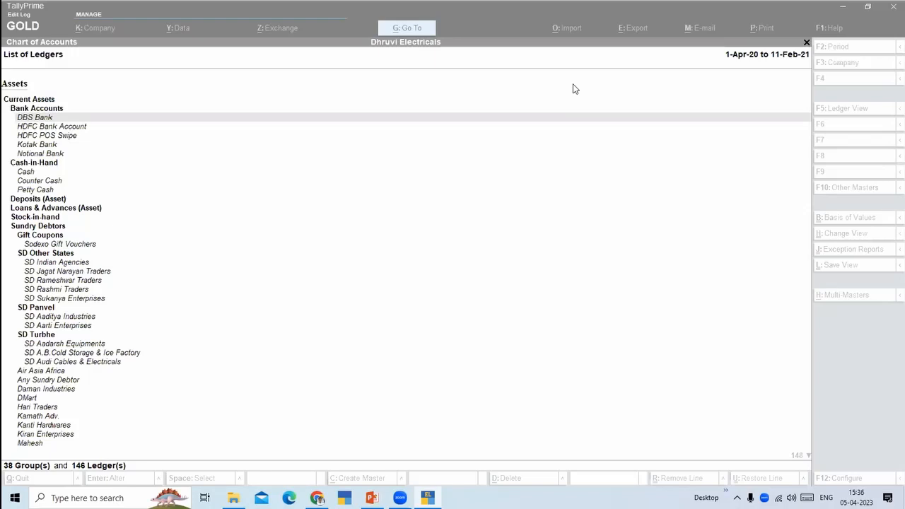
key("Down")
key("Down")
key("Down")
key("Down")
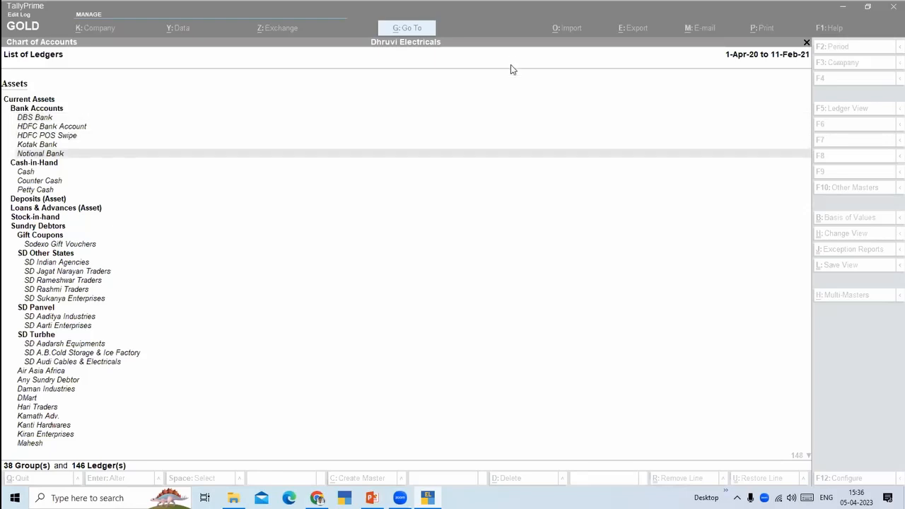
Leave the Chart of Accounts and open the Day Book from the additional reports.
left_click(530, 105)
key("Escape")
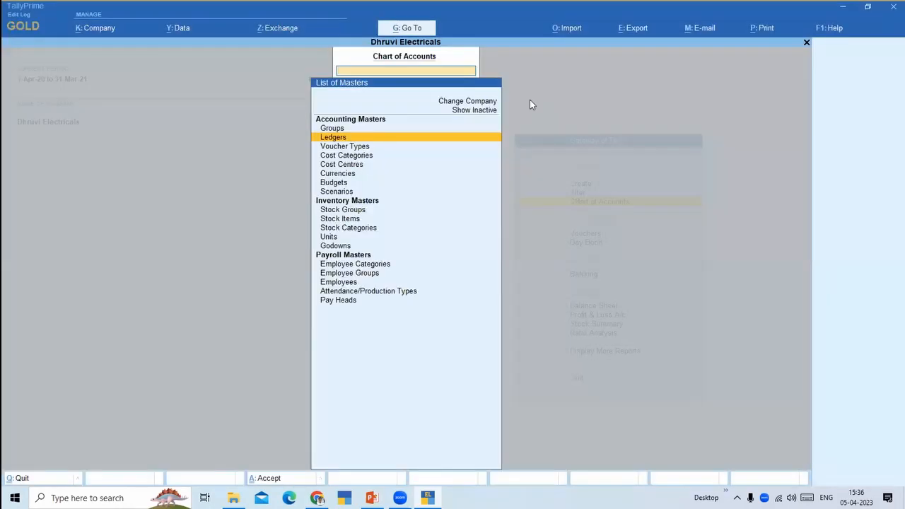
key("Escape")
key("Escape")
key("Escape")
key("d")
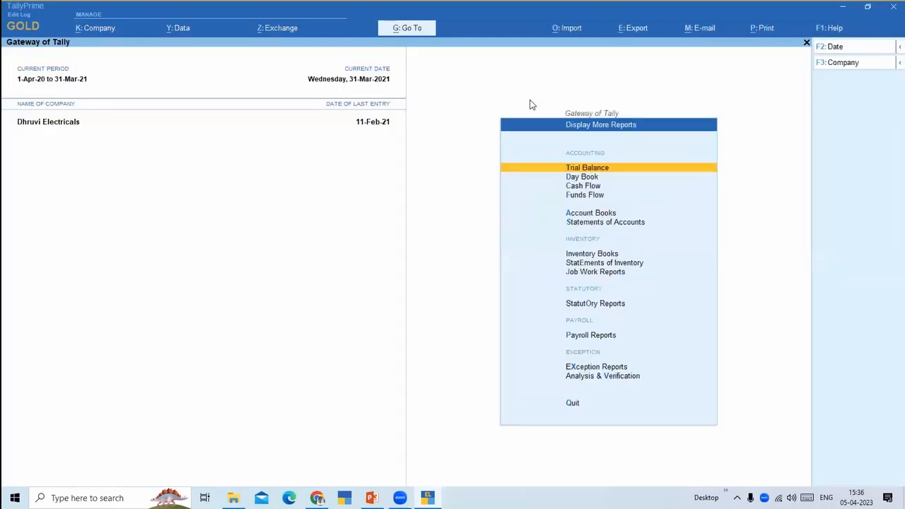
key("d")
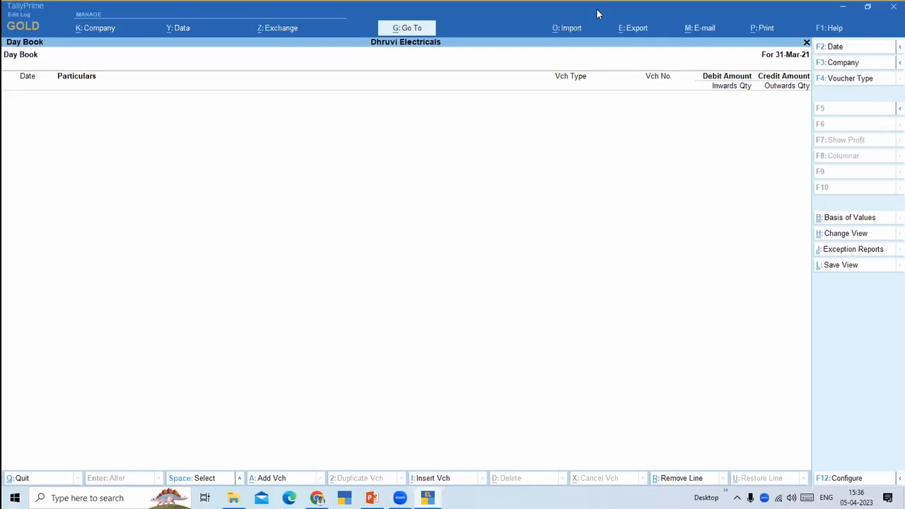
key("Escape")
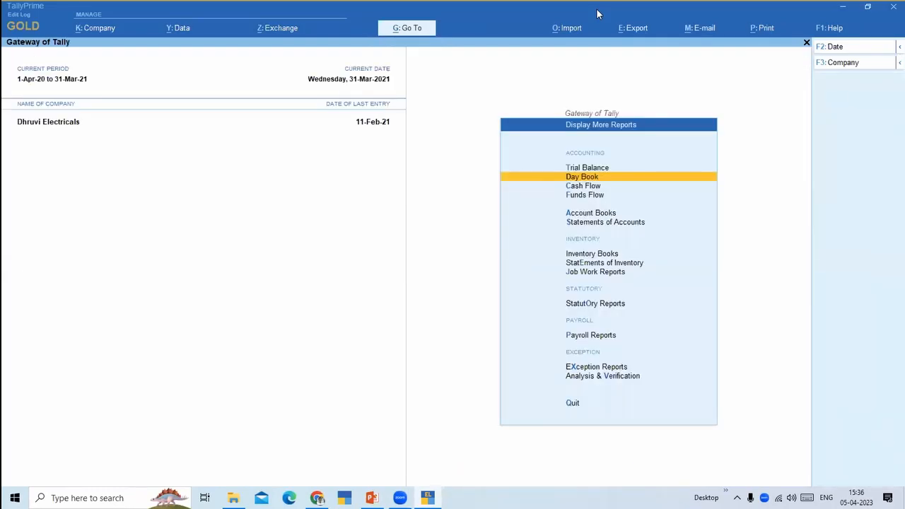
key("Return")
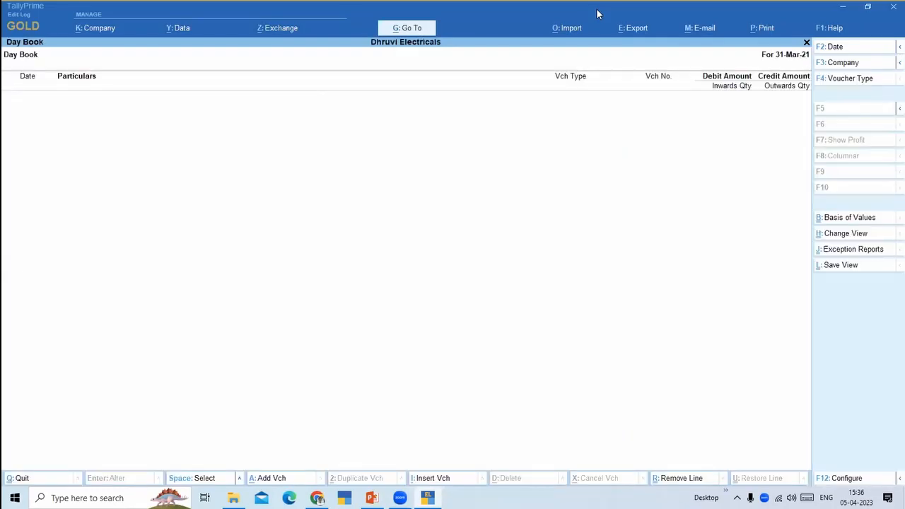
Set the Day Book date to 11/2.
key("F2")
type("11/2")
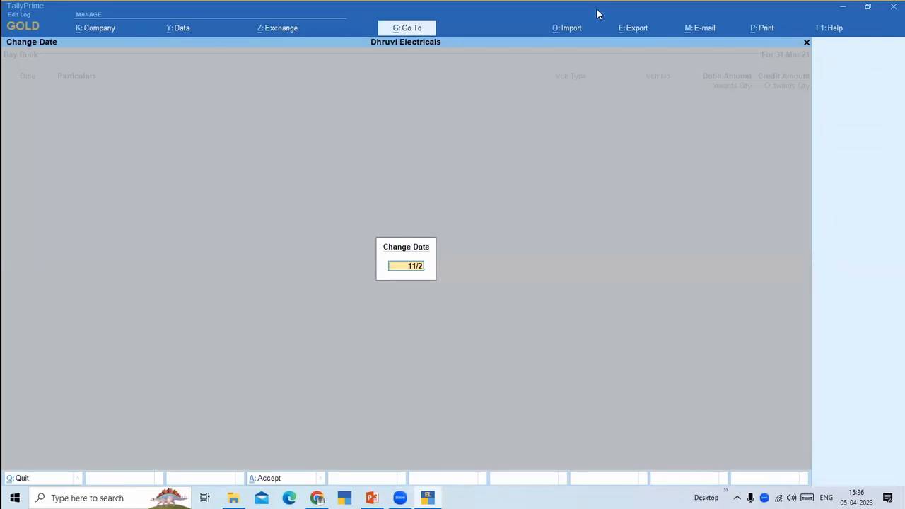
key("Return")
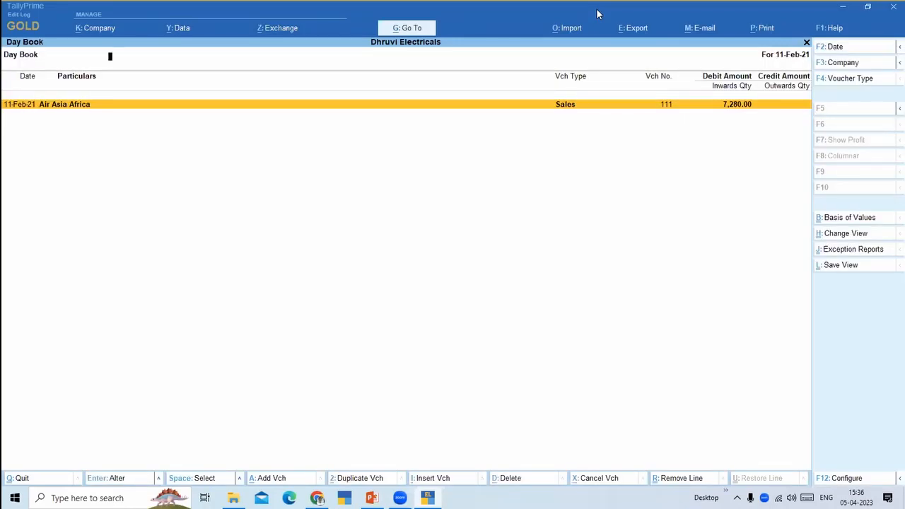
Open the Air Asia Africa sales voucher, review its edit log and return to the voucher.
key("Return")
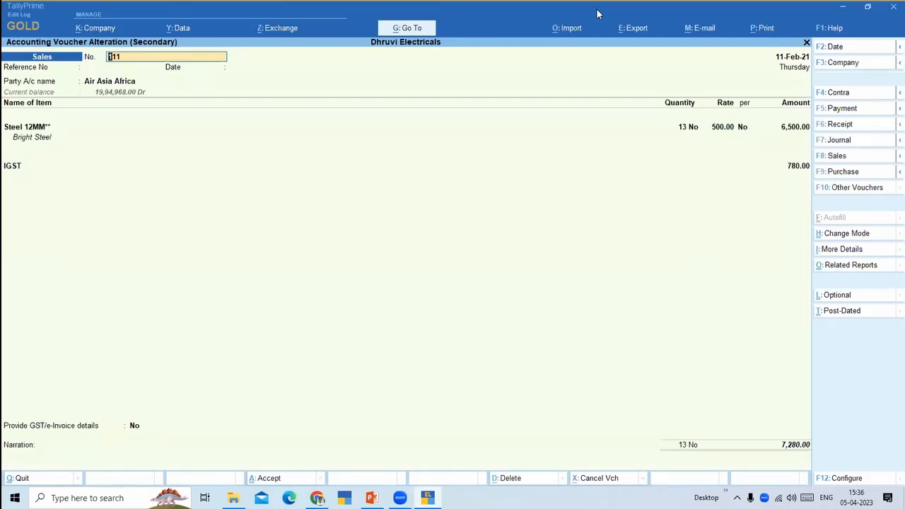
key("ctrl")
key("alt+q")
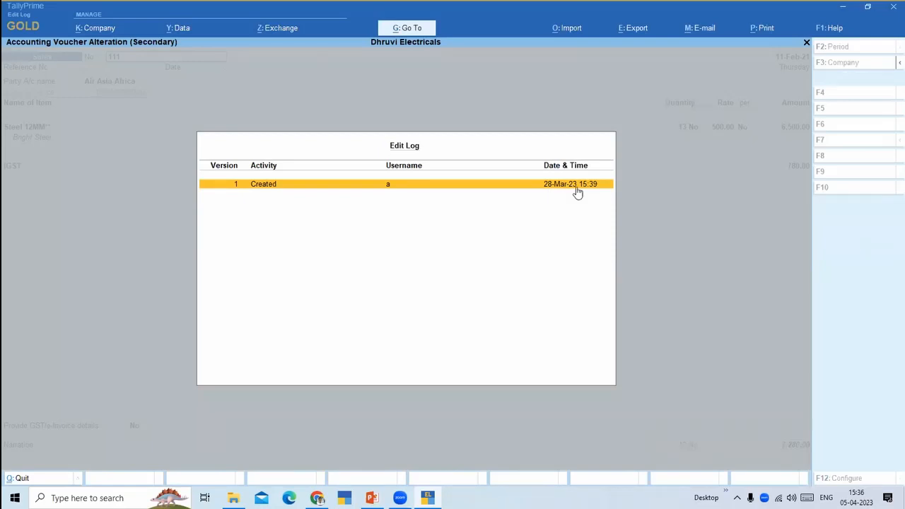
key("Escape")
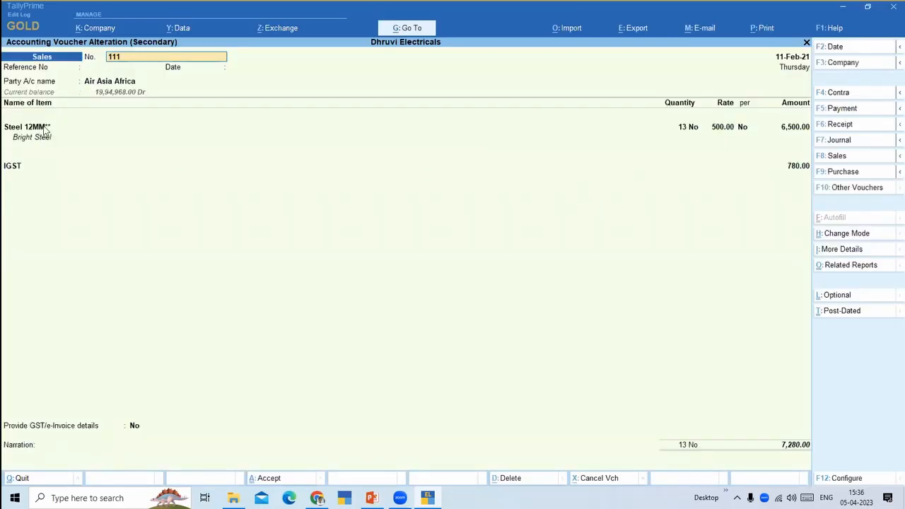
Add the description line "Bright Finish" to the Steel 12MM** item, save the voucher and dismiss its printing.
left_click(126, 125)
key("Return")
key("Return")
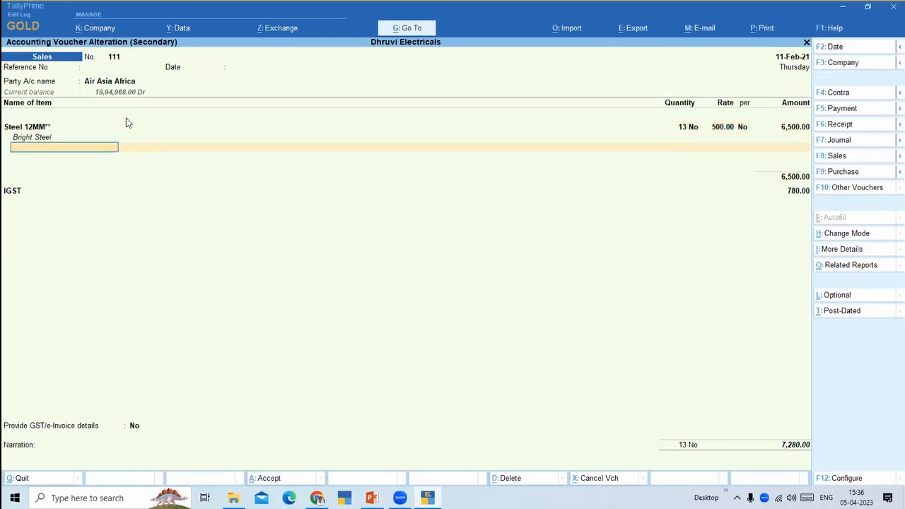
type("Bright Finish")
key("Return")
key("Return")
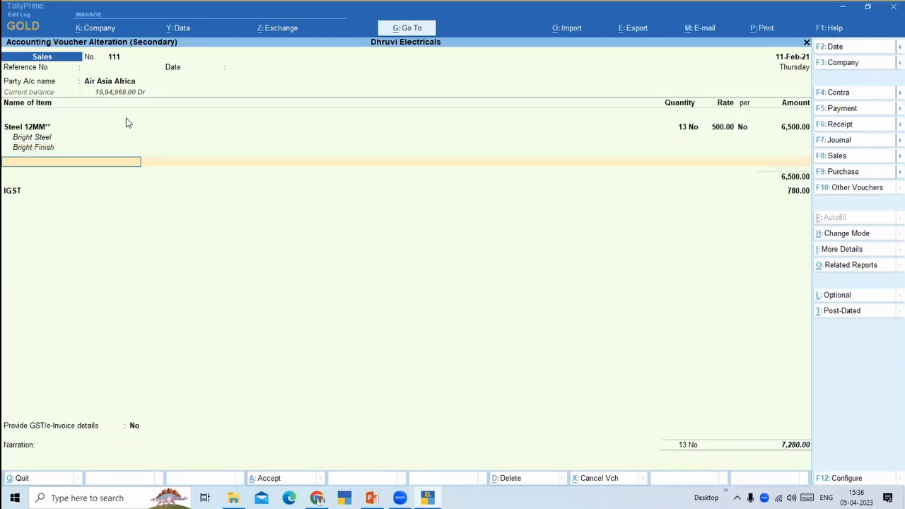
key("Return")
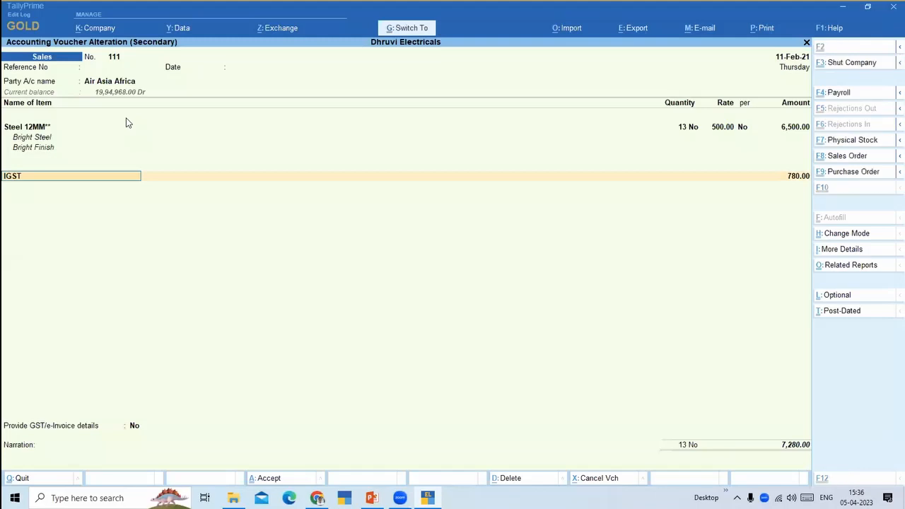
key("ctrl+a")
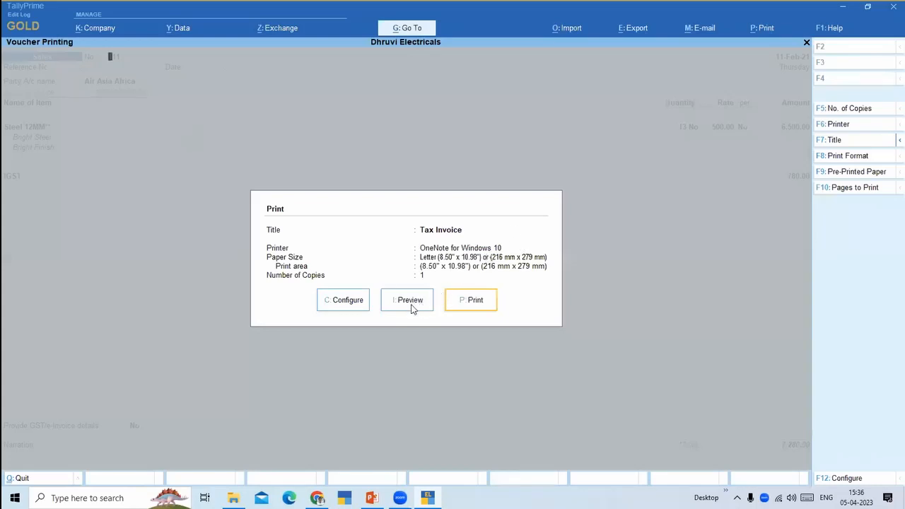
key("Escape")
Reopen the Air Asia Africa sales voucher and review the created and altered versions in its edit log.
key("Return")
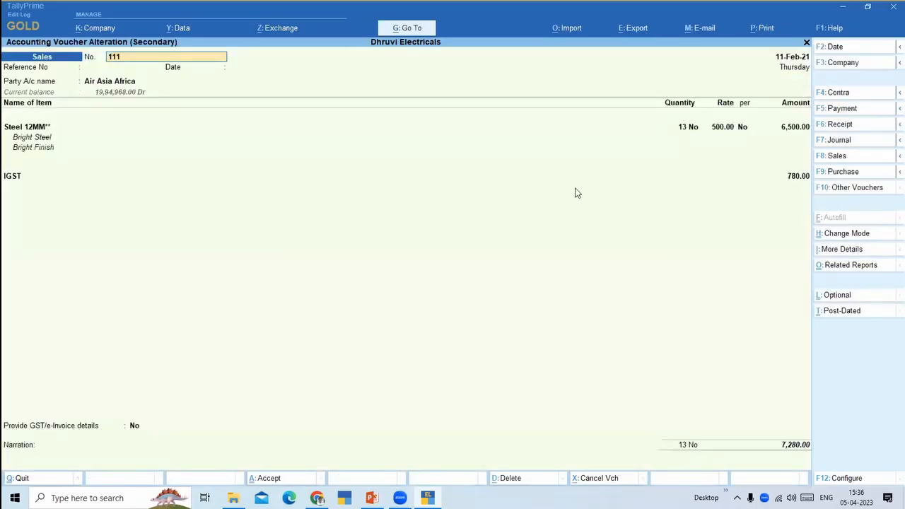
key("alt+a")
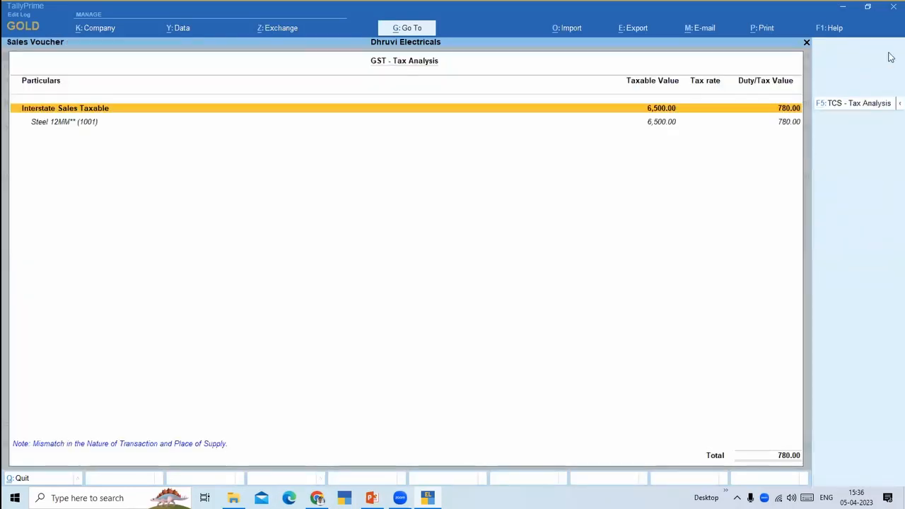
key("Escape")
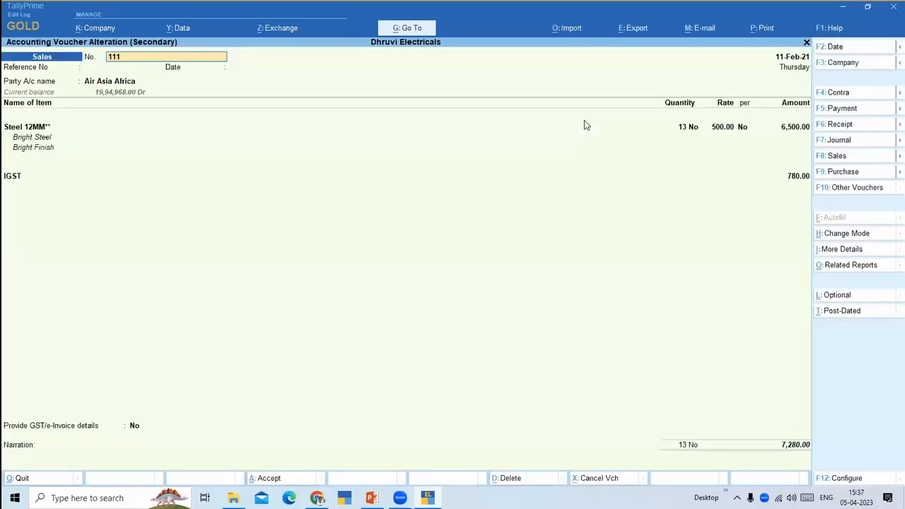
key("alt+q")
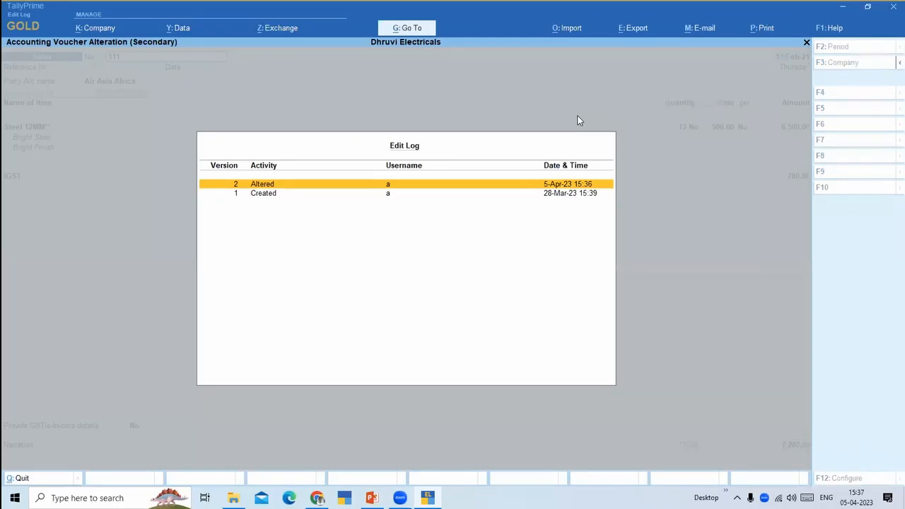
key("Down")
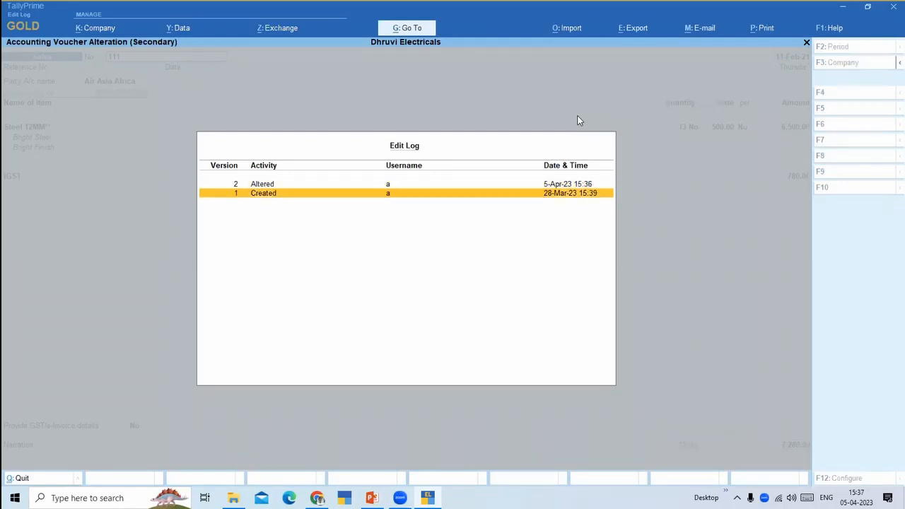
key("Up")
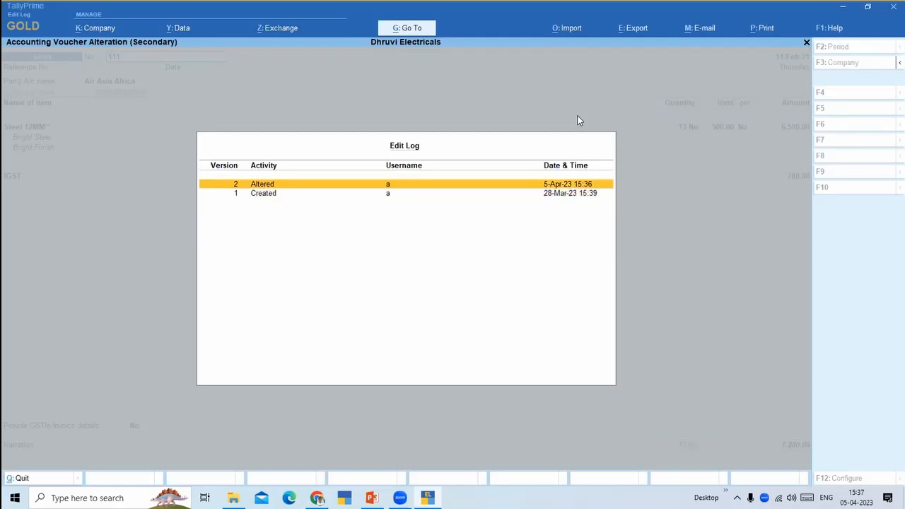
Compare version 2 of the sales voucher with version 1, and quit the voucher without saving.
key("Return")
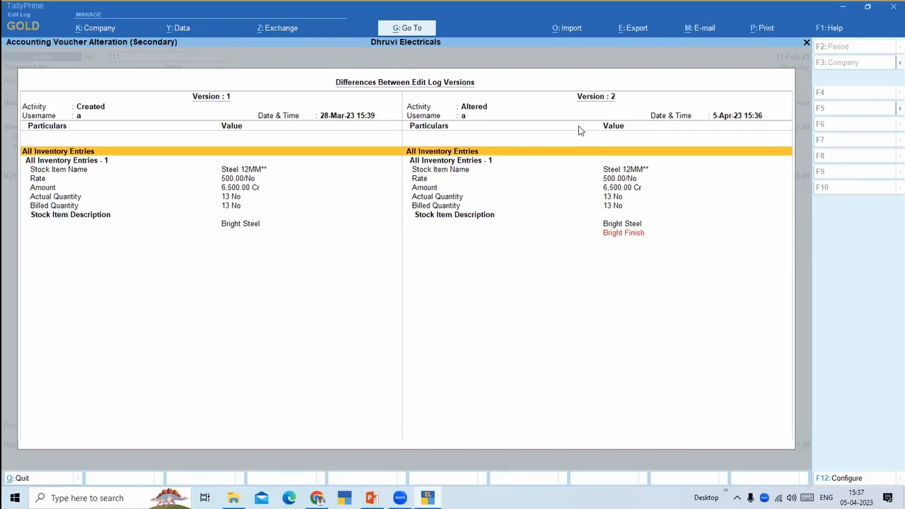
key("Escape")
key("Escape")
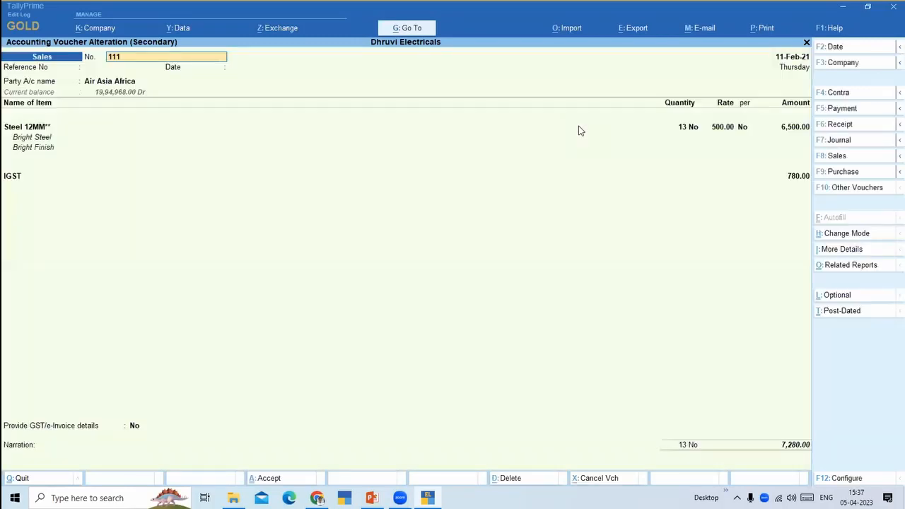
key("Escape")
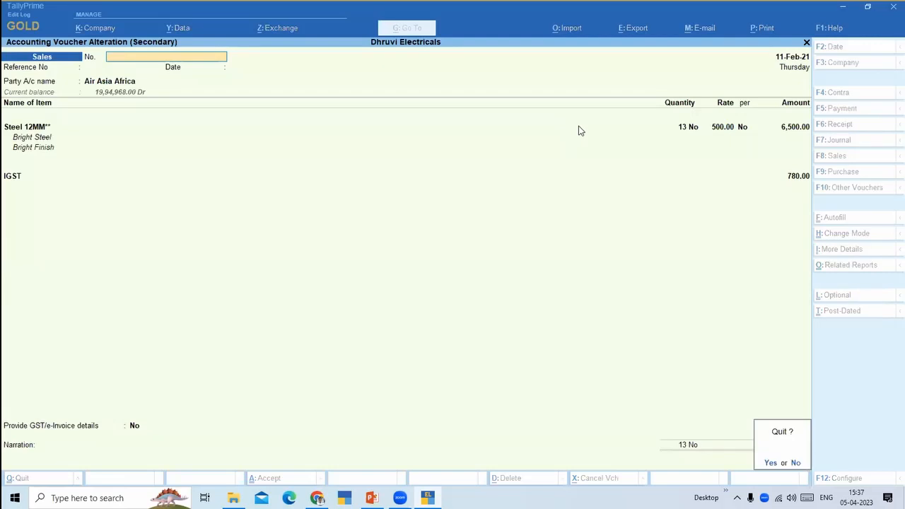
key("Return")
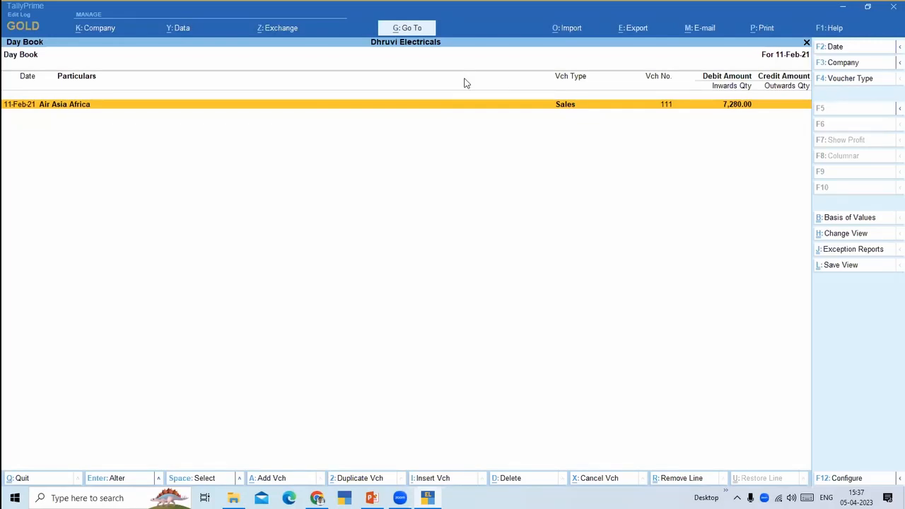
Delete the Air Asia Africa sales voucher dated 11-Feb-21.
key("Return")
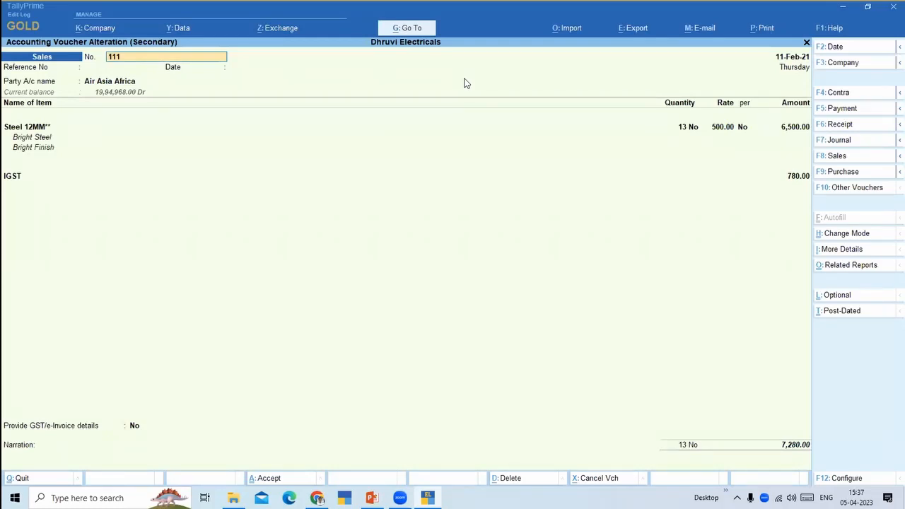
key("alt+d")
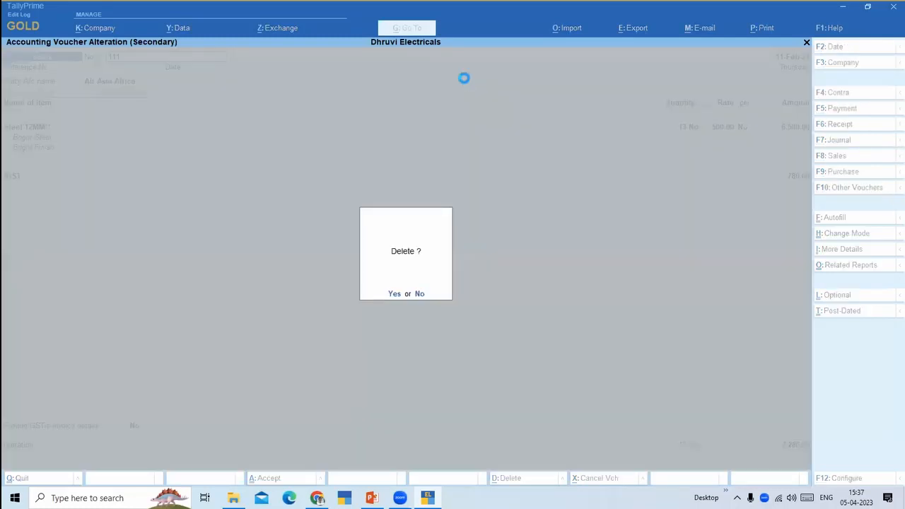
key("y")
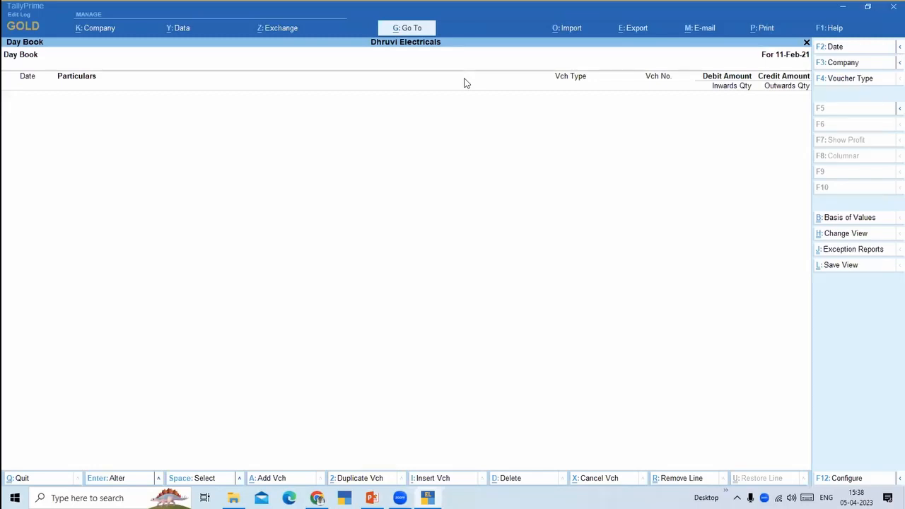
Exit the Day Book and reopen it for the same date.
key("Escape")
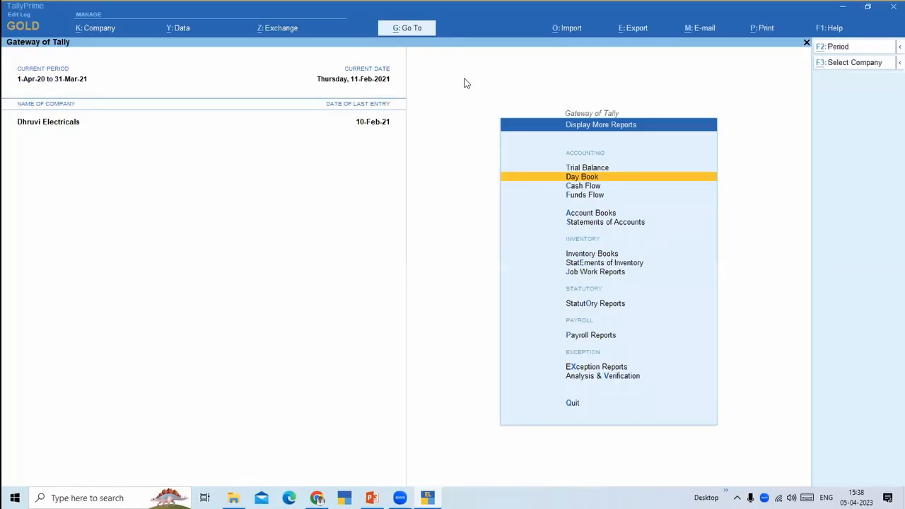
key("F2")
key("Return")
key("Return")
key("Return")
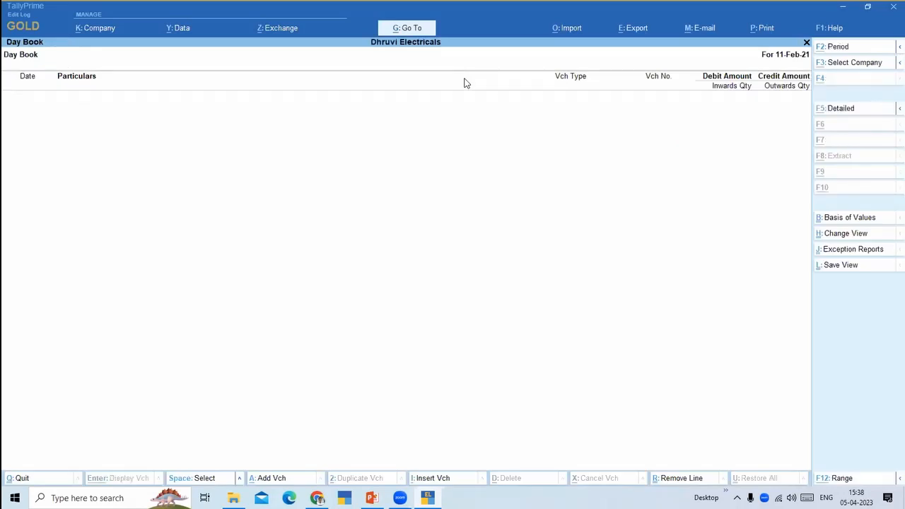
Change the Day Book period to a blank start and end date so it covers all vouchers from 1-Apr-20.
key("alt+F2")
key("space")
key("Return")
key("space")
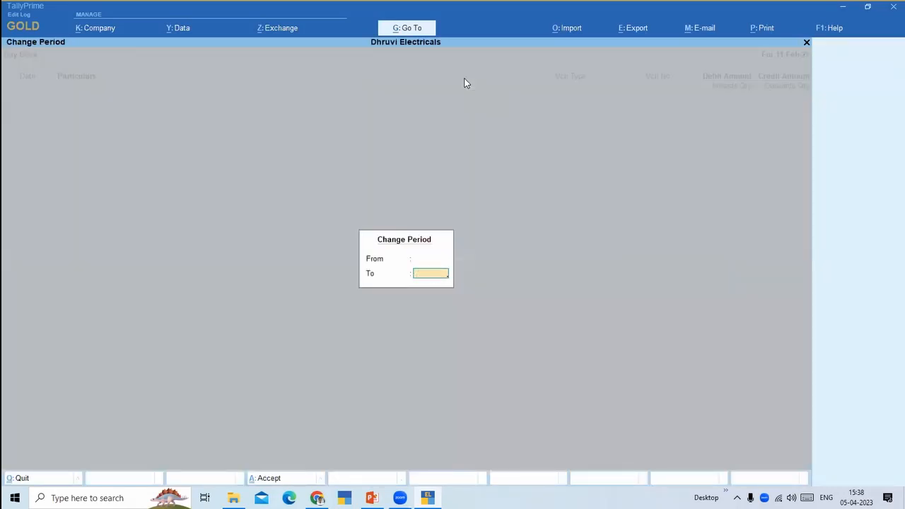
key("Return")
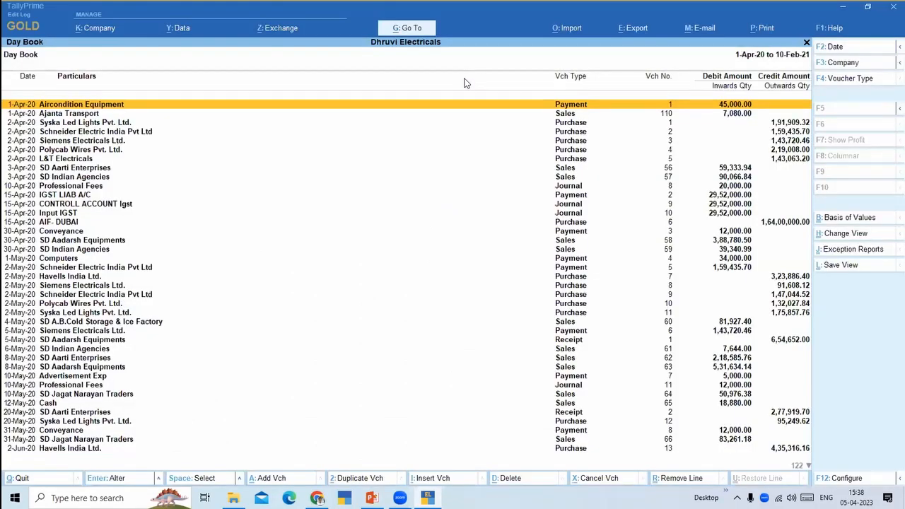
Set the Day Book's basis of values to show only Altered Vouchers and include deleted vouchers.
key("ctrl")
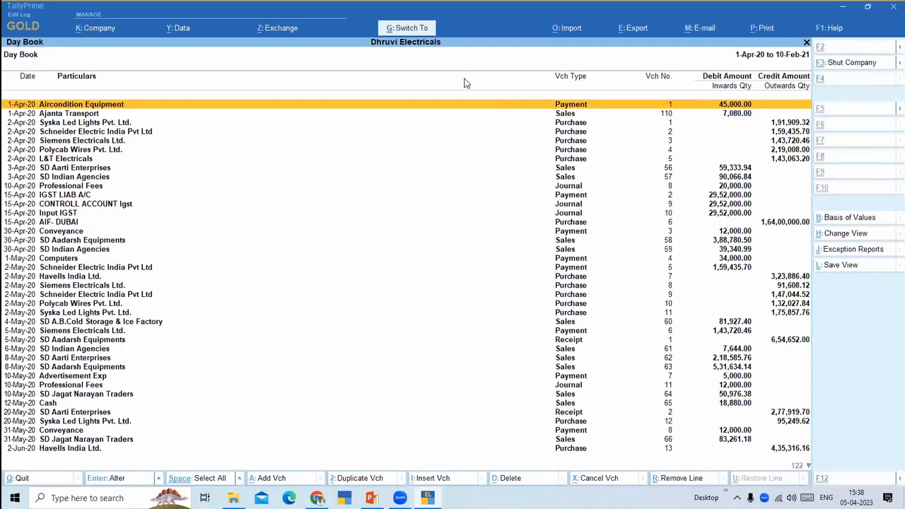
key("ctrl+b")
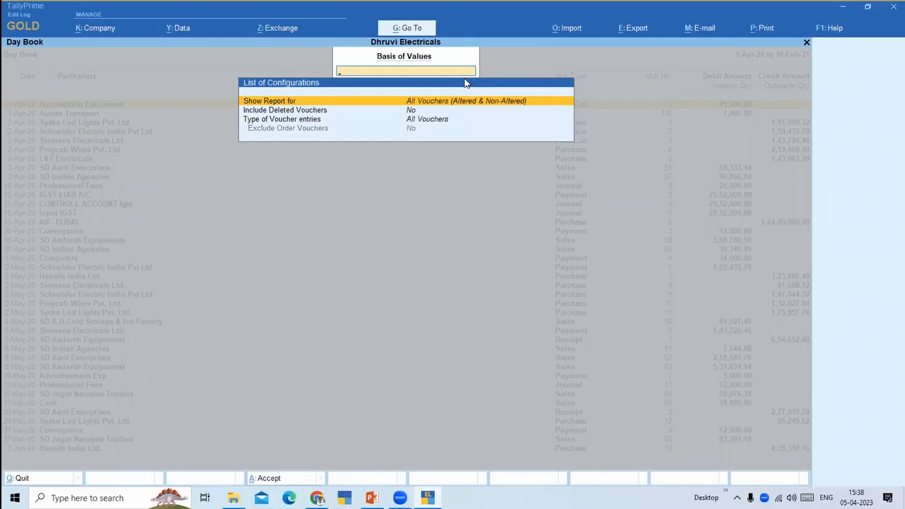
key("Return")
key("Down")
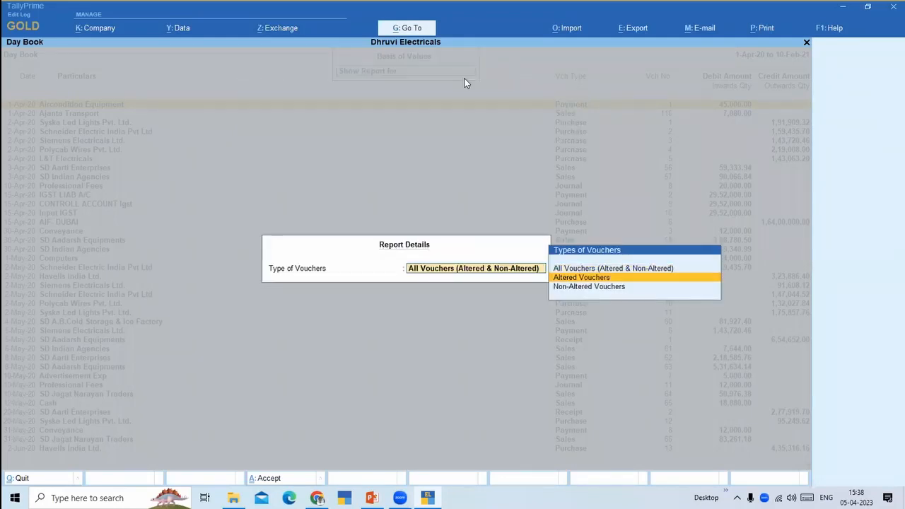
key("Return")
key("Down")
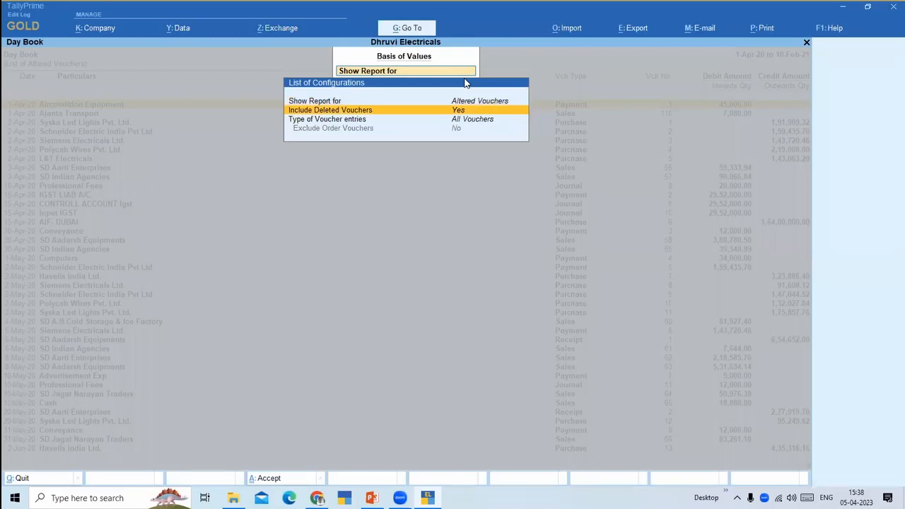
key("Return")
key("Return")
key("Down")
key("ctrl+a")
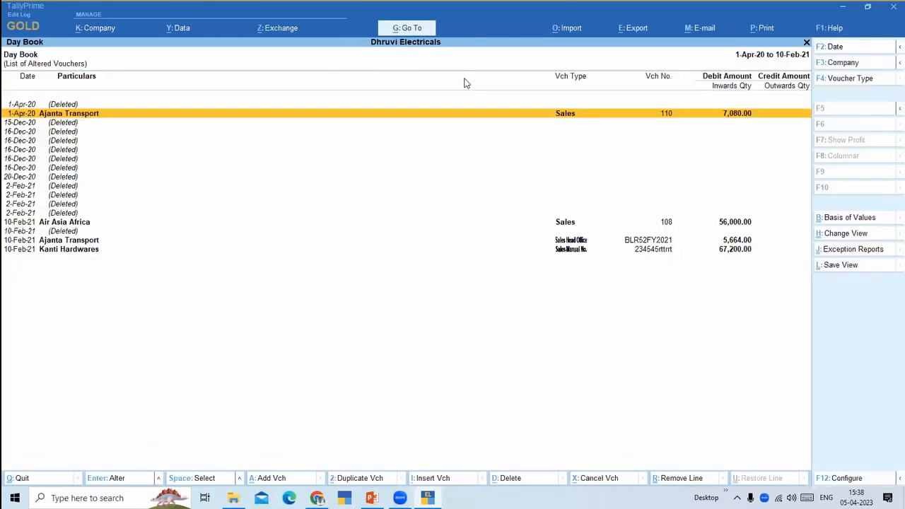
Open the Kanti Hardwares sales voucher at the end of the altered list, and quit it without saving.
key("End")
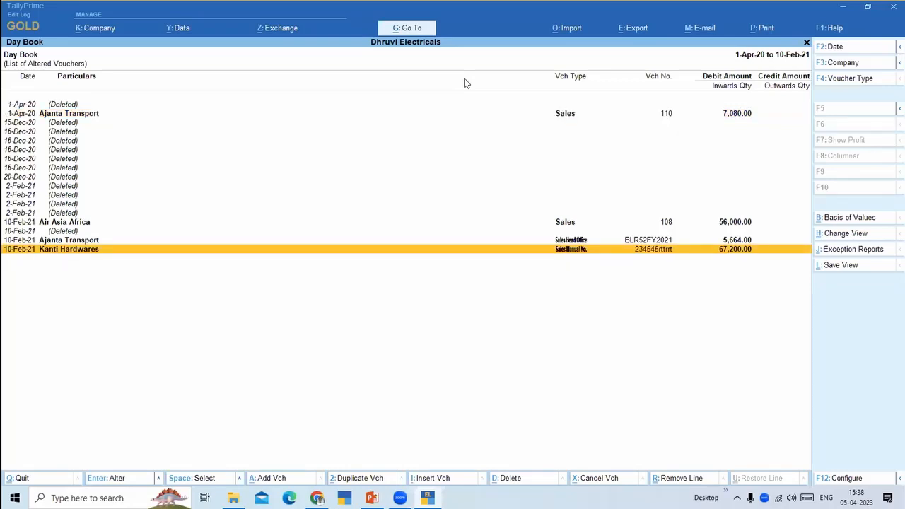
key("Return")
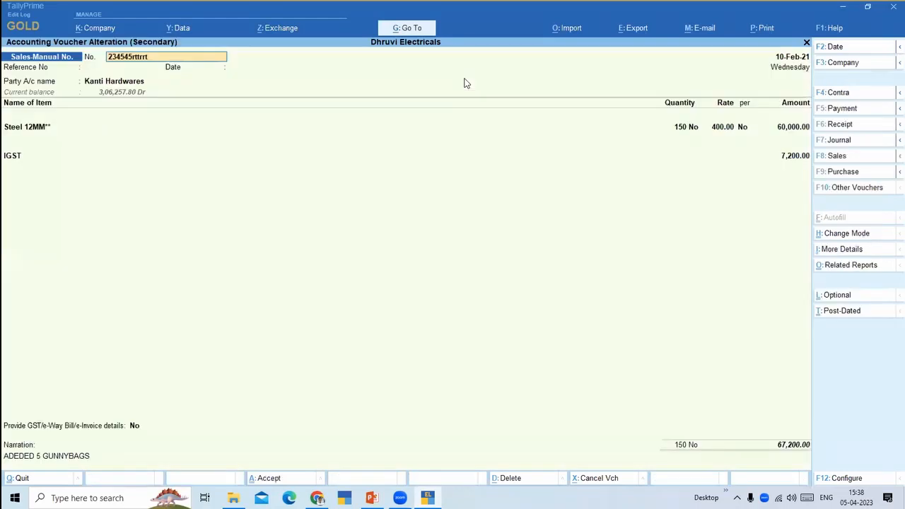
key("Escape")
key("Return")
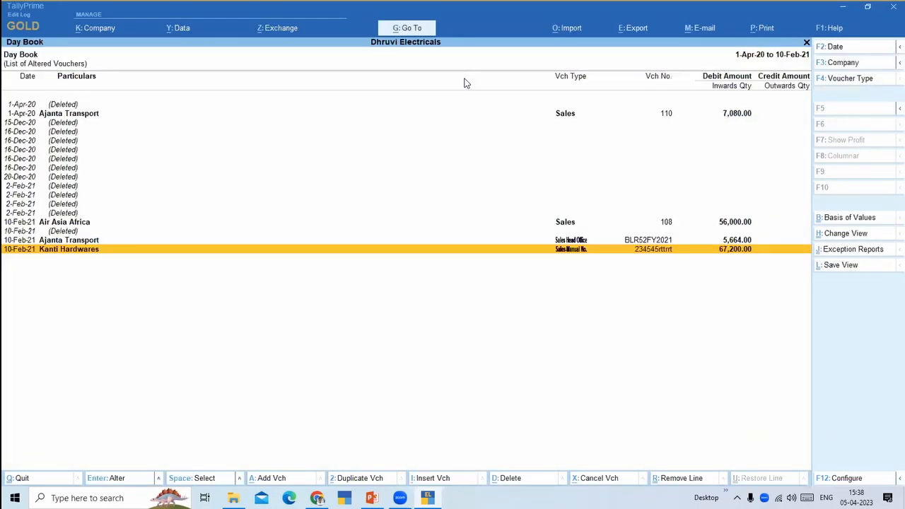
Review the edit log of the deleted 10-Feb-21 voucher, compare version 2 with version 1, and return to the Day Book.
key("Up")
key("Up")
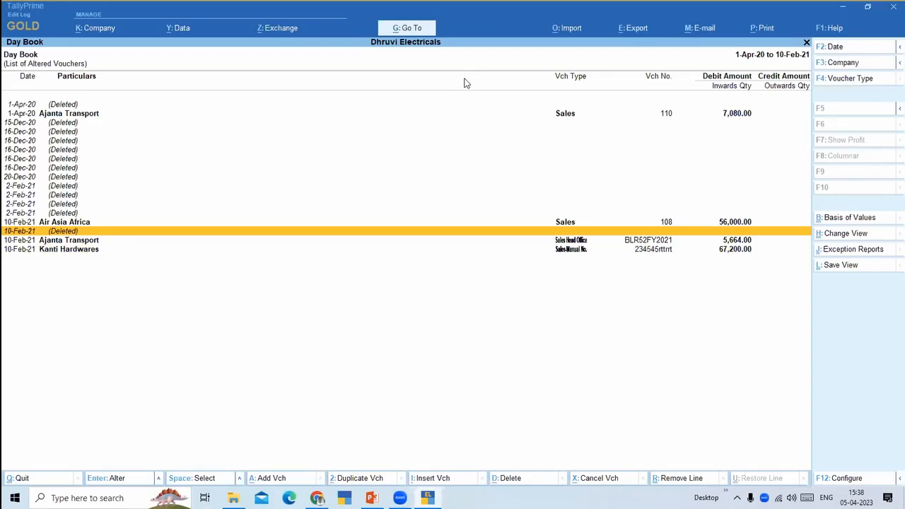
key("Return")
key("Down")
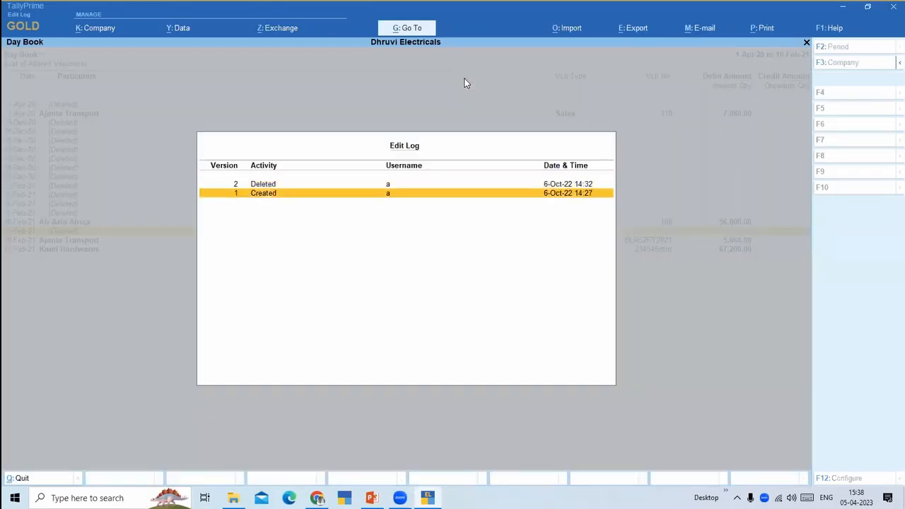
key("Up")
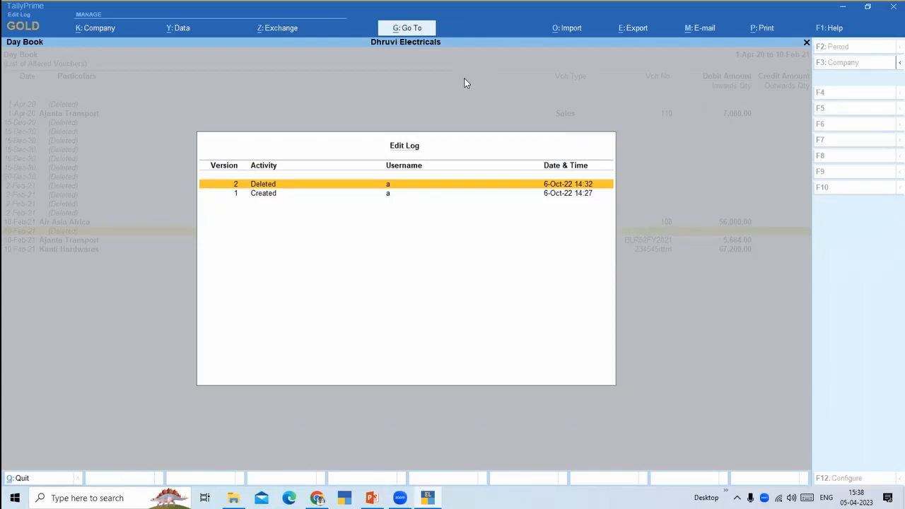
key("Return")
key("Down")
key("End")
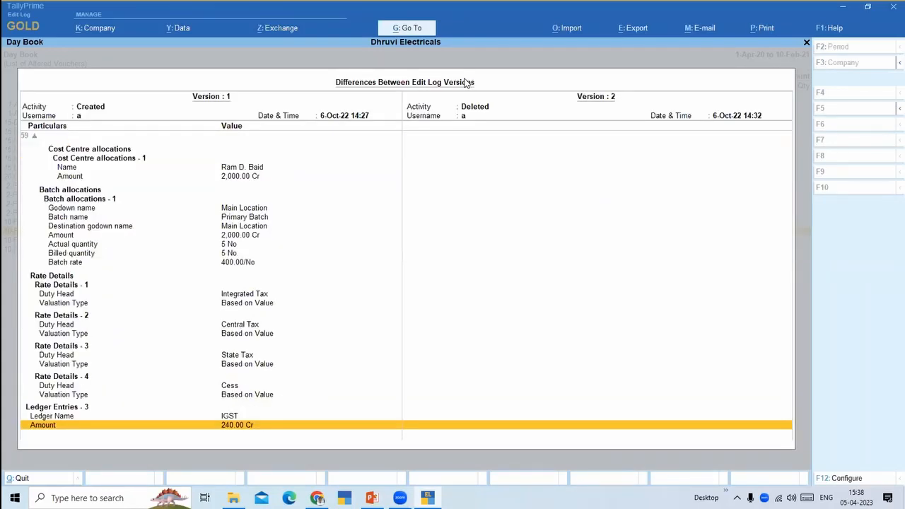
key("Escape")
key("Escape")
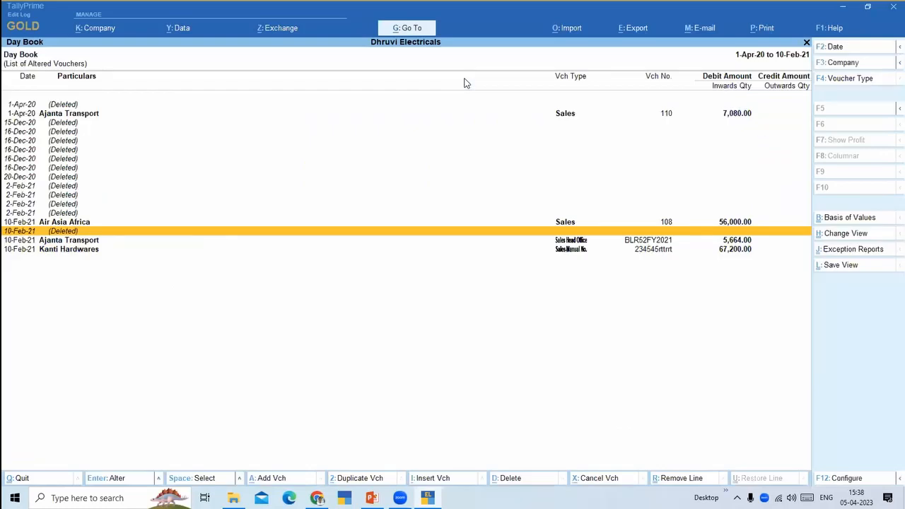
Try to extend the Day Book period by entering 11/2 as the end date without a year.
key("Down")
key("Up")
key("alt")
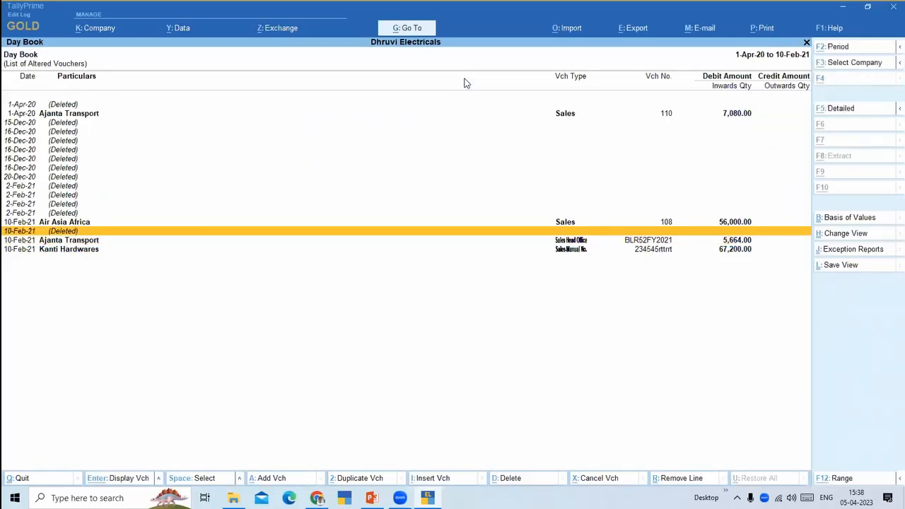
key("alt+F2")
key("Return")
type("1")
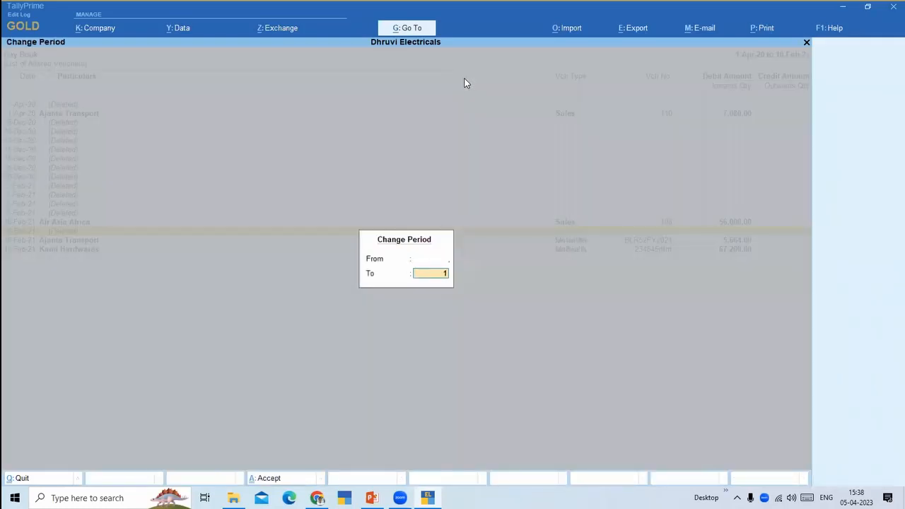
type("1/2")
key("Return")
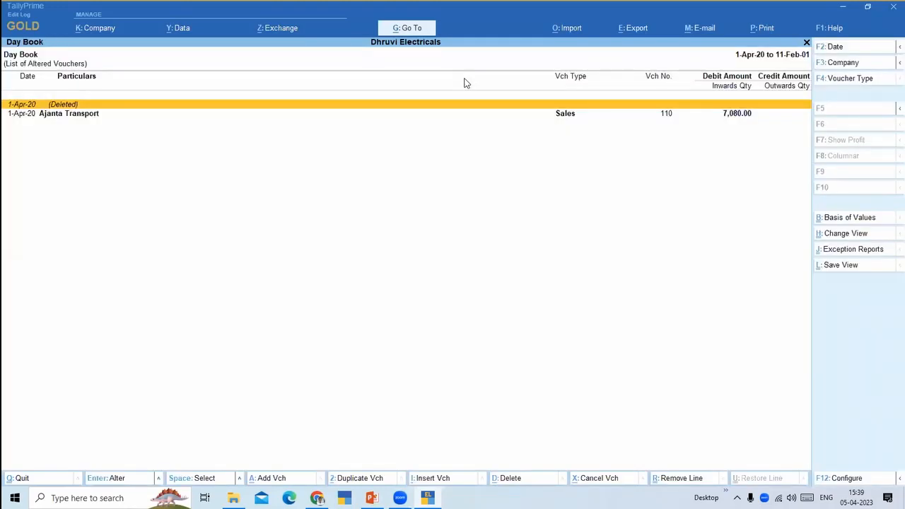
Set the end date of the Day Book period to 11/2/2021.
key("alt")
key("alt+F2")
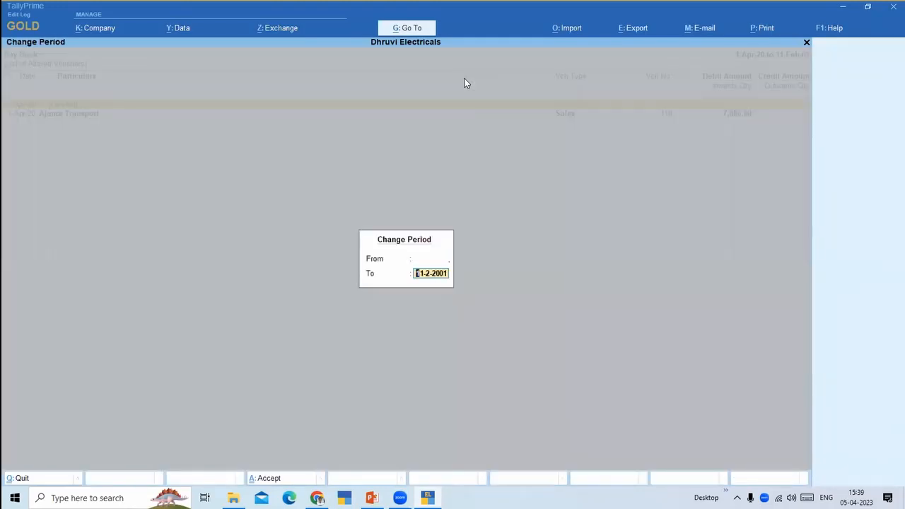
type("11/2/2021")
key("Return")
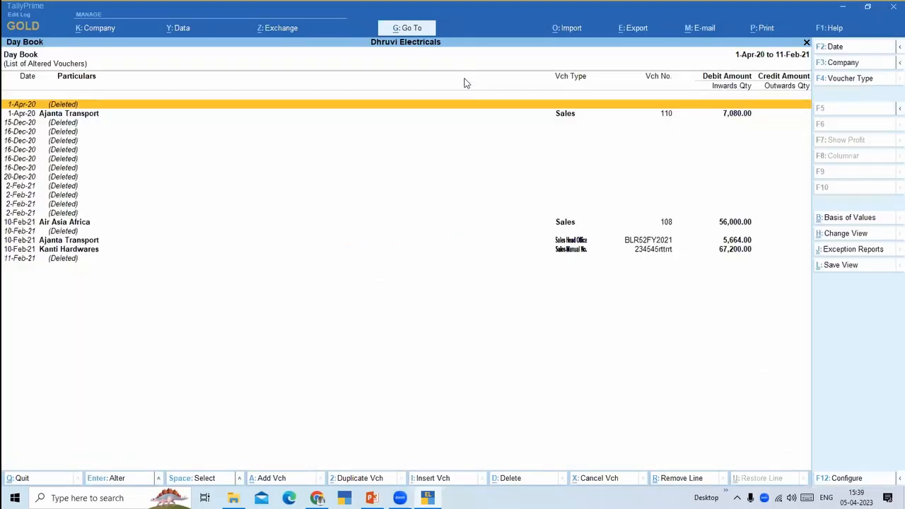
Open the edit log of the deleted 11-Feb-21 voucher and go through its created, altered and deleted versions.
key("Down")
key("Down")
key("Down")
key("Down")
key("Down")
key("Down")
key("Down")
key("Down")
key("Down")
key("Down")
key("Down")
key("Down")
key("Down")
key("Down")
key("Down")
key("Down")
key("Down")
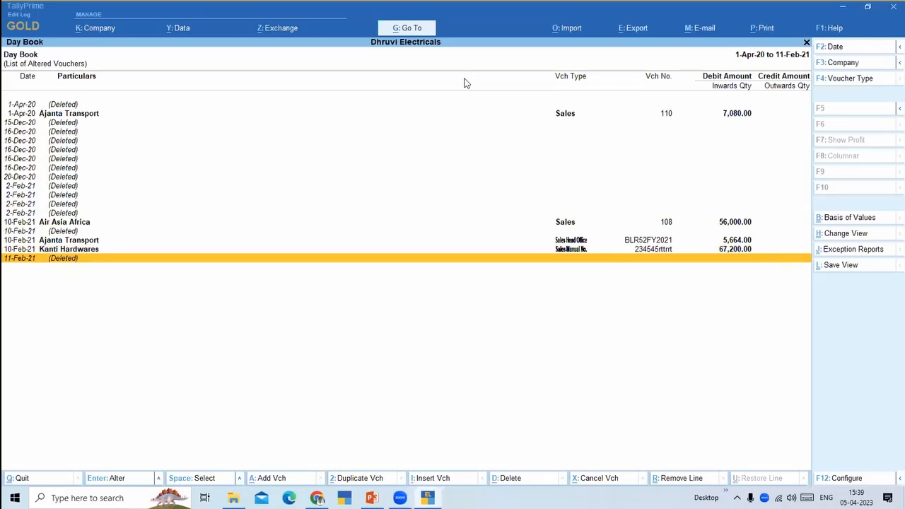
key("Return")
key("Down")
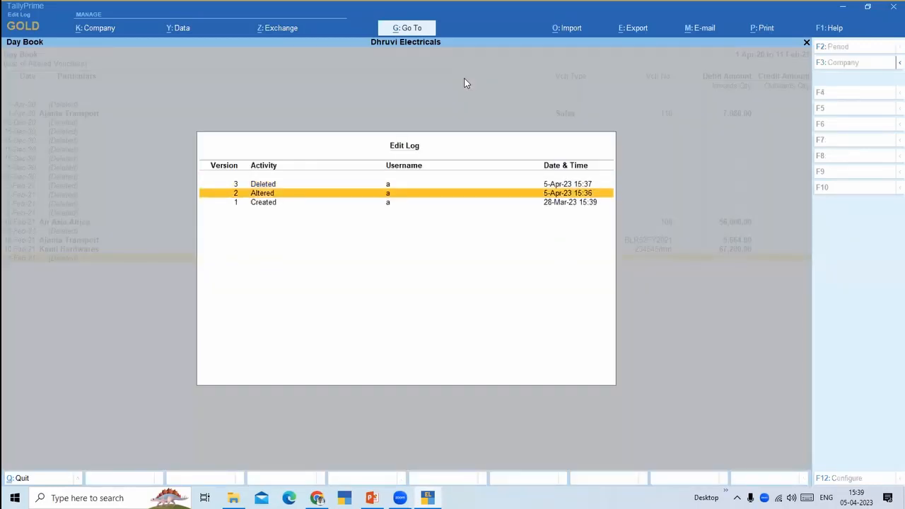
key("Down")
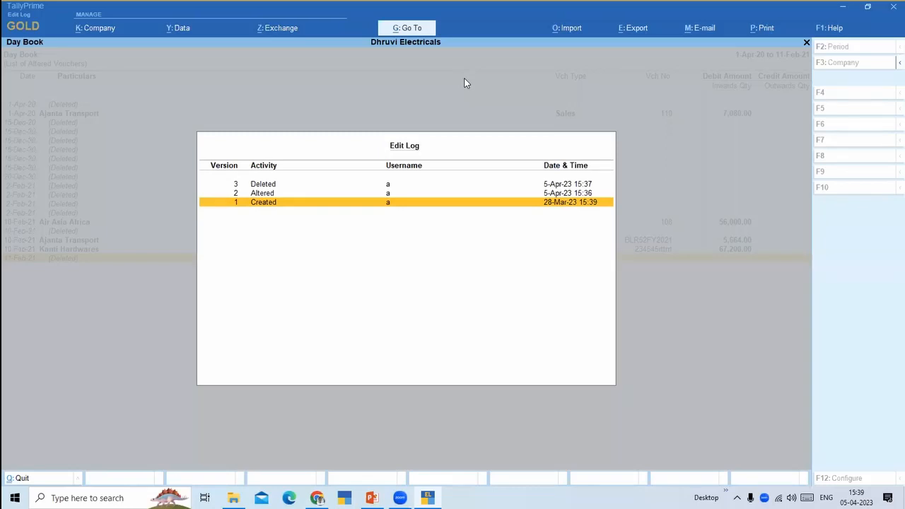
key("Up")
key("Up")
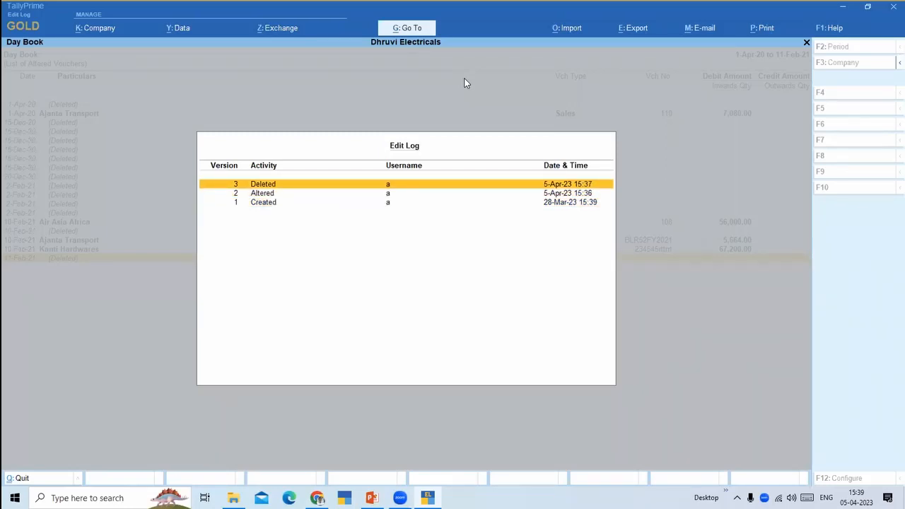
Compare deleted version 3 with altered version 2, examining party, ledger, stock item and tax details, and return to the Day Book.
key("Return")
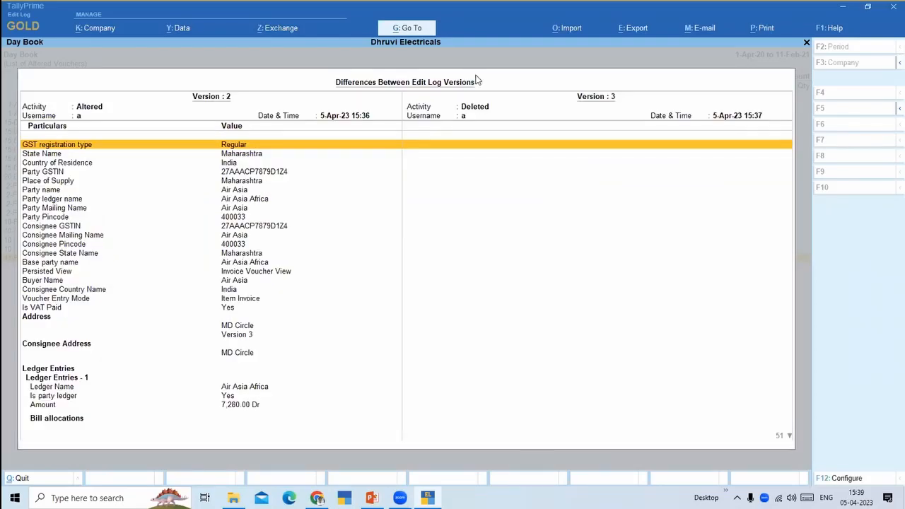
key("Down")
key("Down")
key("Down")
key("Down")
key("Down")
key("Down")
key("Down")
key("Down")
key("Down")
key("Down")
key("Down")
key("Down")
key("Down")
key("Down")
key("Down")
key("Down")
key("Down")
key("Down")
key("Down")
key("Down")
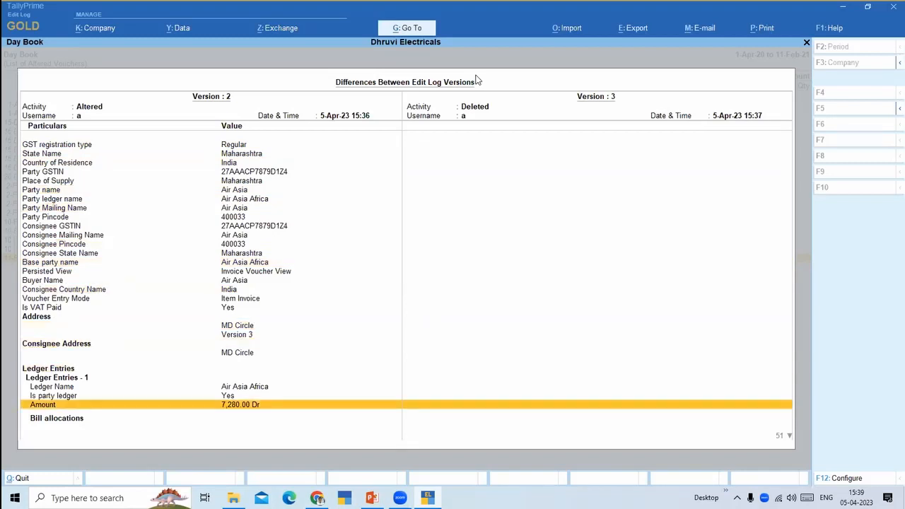
key("Down")
key("Down")
key("Down")
key("Down")
key("Down")
key("Down")
key("Down")
key("Down")
key("Down")
key("Down")
key("Down")
key("Down")
key("Down")
key("Down")
key("Down")
key("Down")
key("Down")
key("Down")
key("Down")
key("Down")
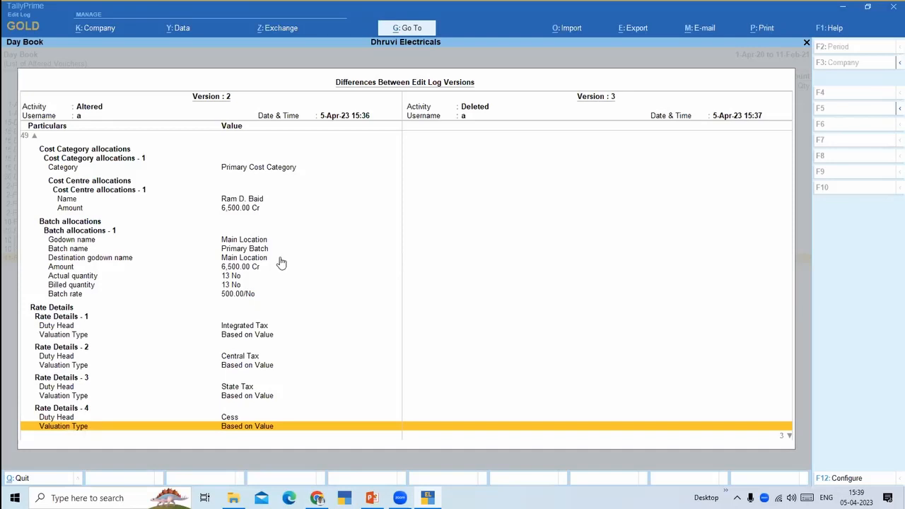
key("Down")
key("Down")
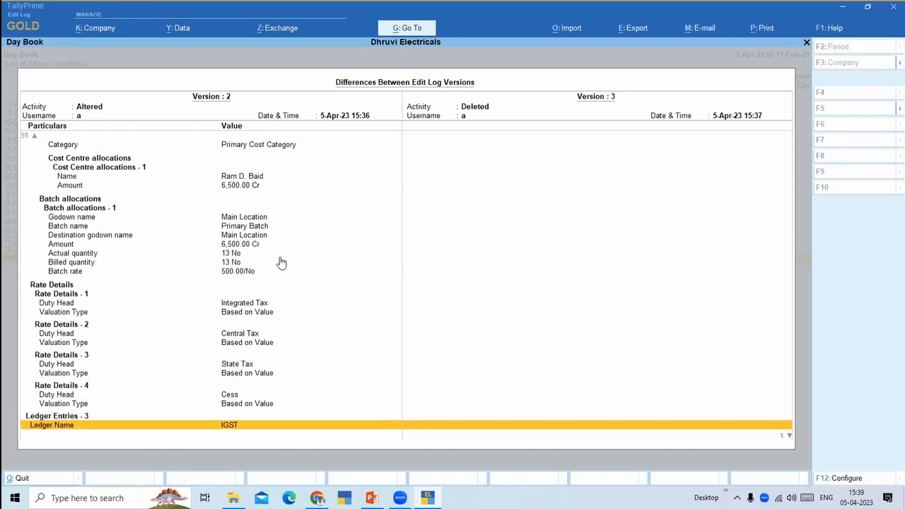
key("Up")
key("Up")
key("Up")
key("Up")
key("Up")
key("Up")
key("Up")
key("Up")
key("Up")
key("Up")
key("Up")
key("Up")
key("Up")
key("Up")
key("Up")
key("Up")
key("Up")
key("Up")
key("Up")
key("Up")
key("Up")
key("Up")
key("Up")
key("Up")
key("Up")
key("Up")
key("Up")
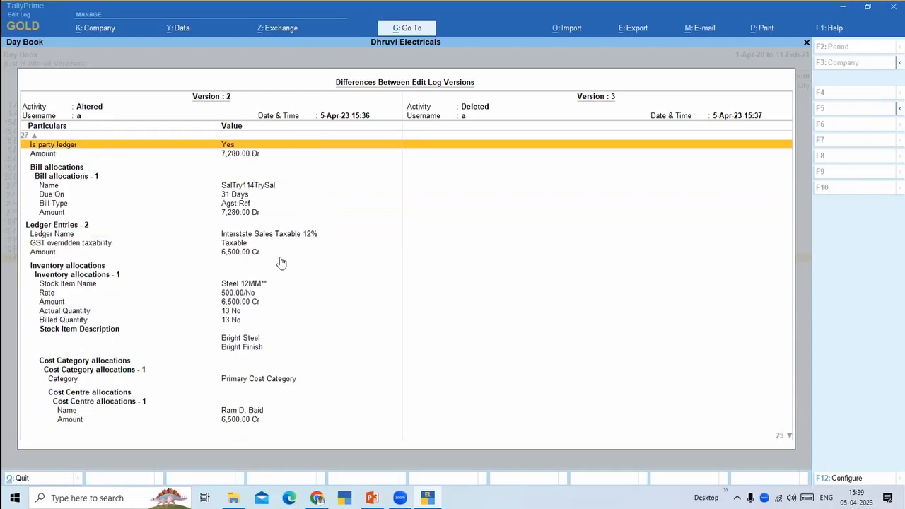
key("Up")
key("Up")
key("Up")
key("Up")
key("Up")
key("Up")
key("Up")
key("Up")
key("Up")
key("Up")
key("Up")
key("Up")
key("Up")
key("Up")
key("Up")
key("Up")
key("Up")
key("Up")
key("Up")
key("Up")
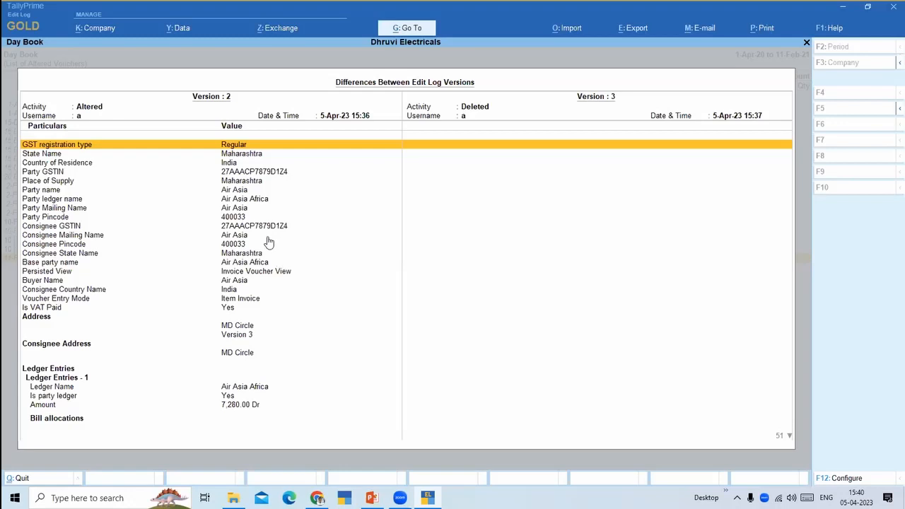
key("Escape")
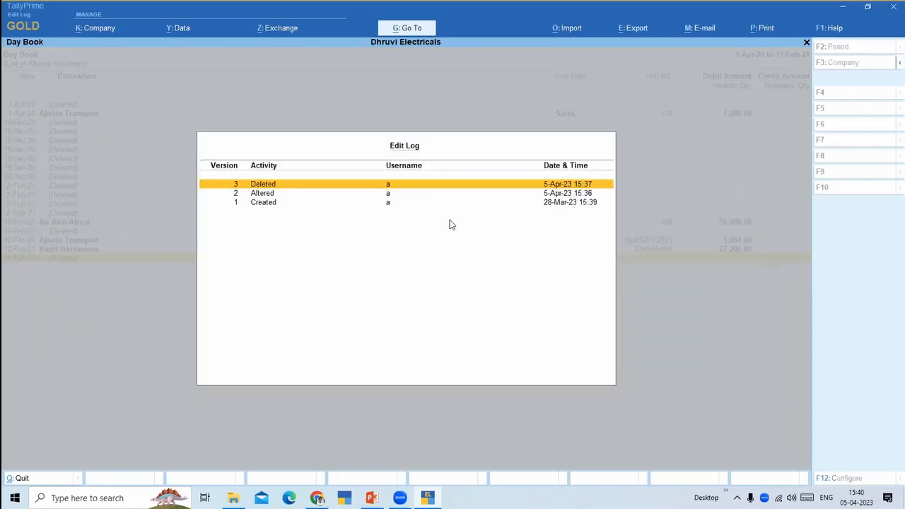
key("Escape")
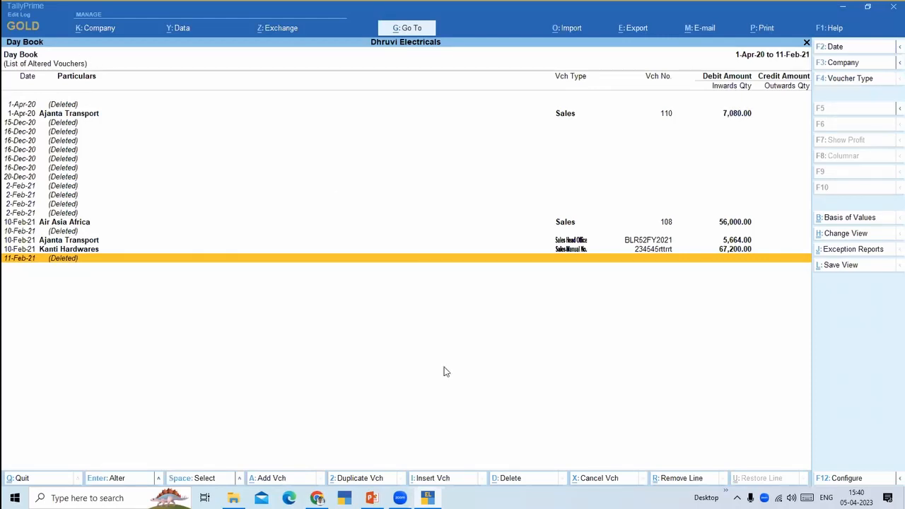
Switch to the Release 2.1_Only Edit Log presentation in PowerPoint.
key("alt+g")
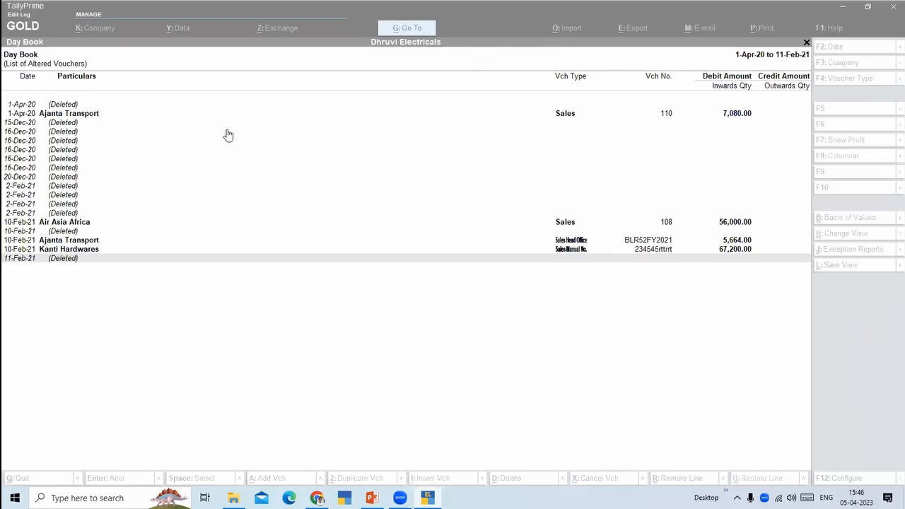
left_click(481, 72)
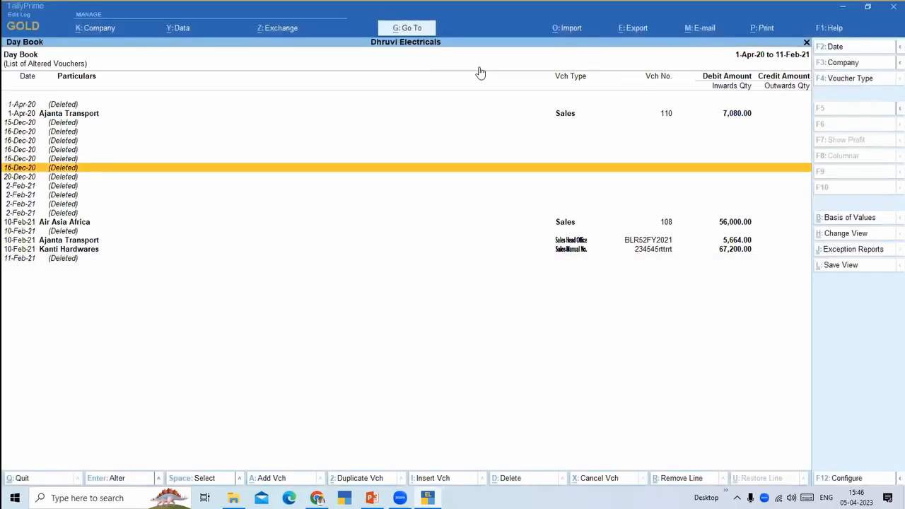
key("alt+Tab")
key("alt+Tab")
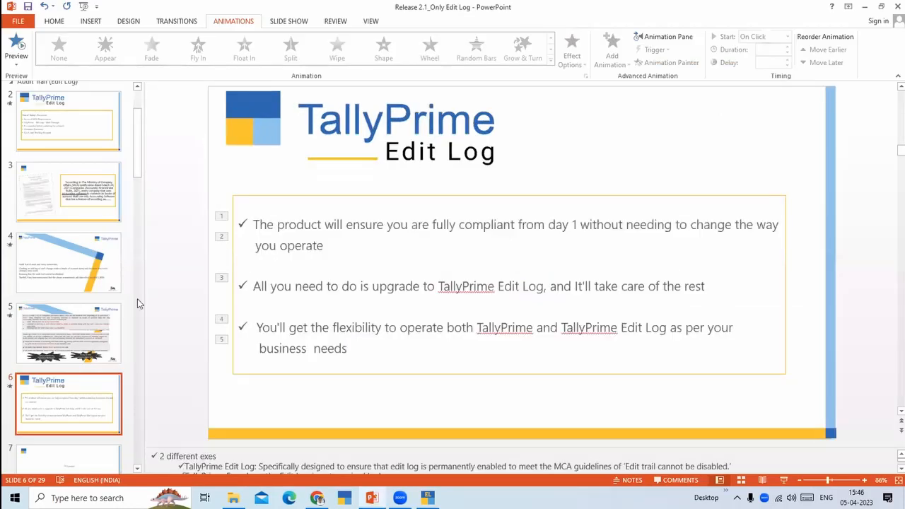
Start the slide show from slide 6 and advance to the slide about experiencing Audit Trail from Release 2.1 onwards.
left_click(783, 480)
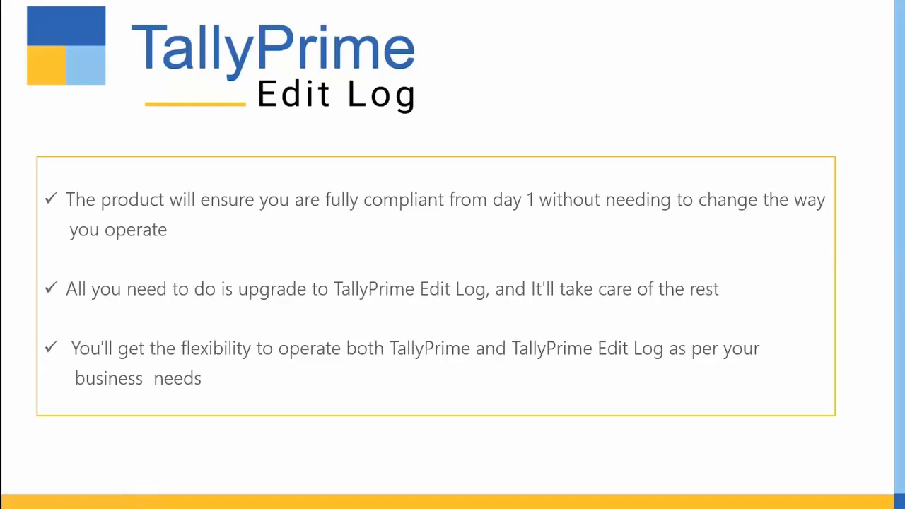
key("Right")
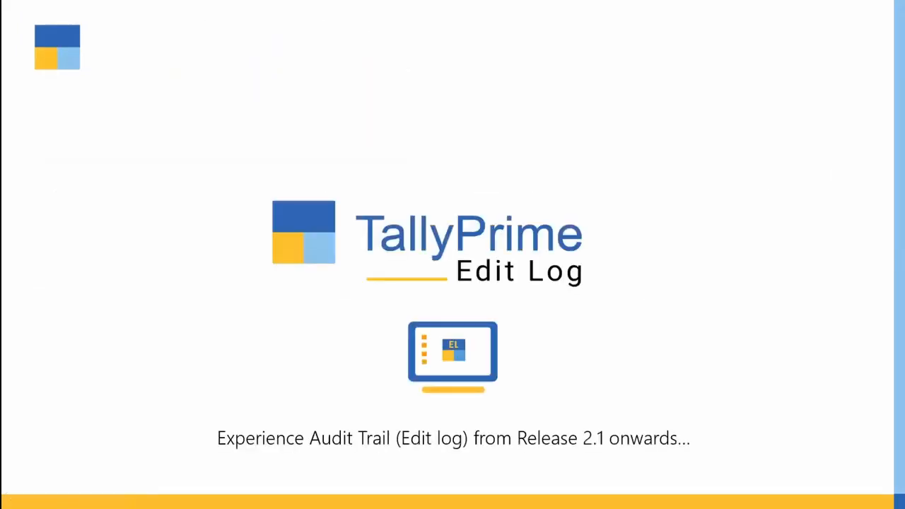
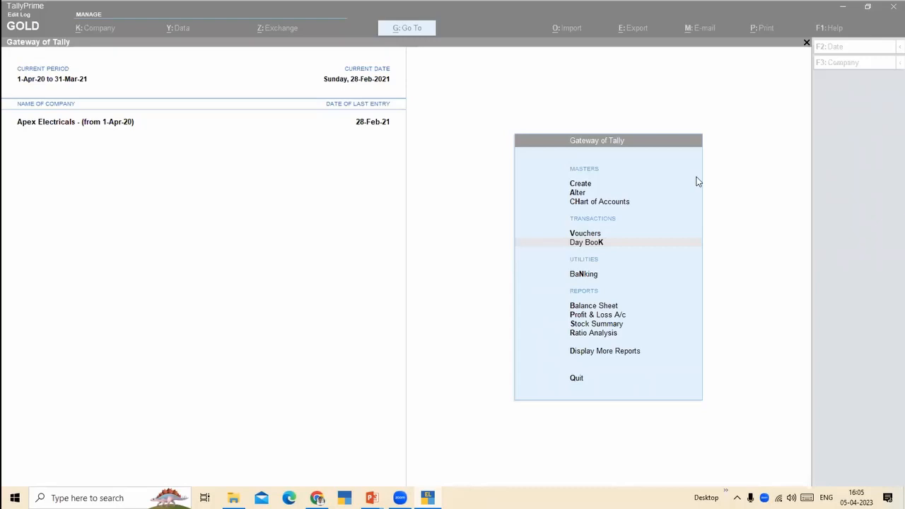
Switch to the PowerPoint slide show at the slide on tracking Edit Log for company data migrated from previous releases.
key("alt+Tab")
left_click(516, 216)
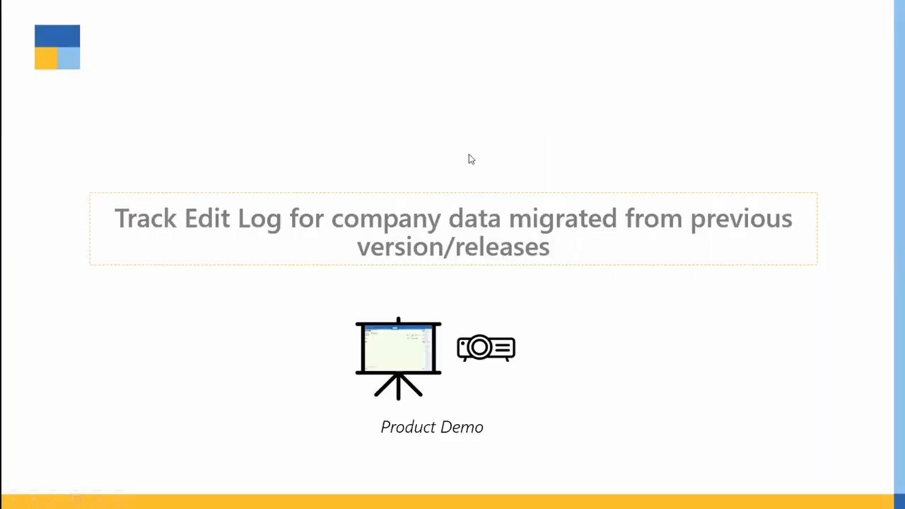
key("alt+Tab")
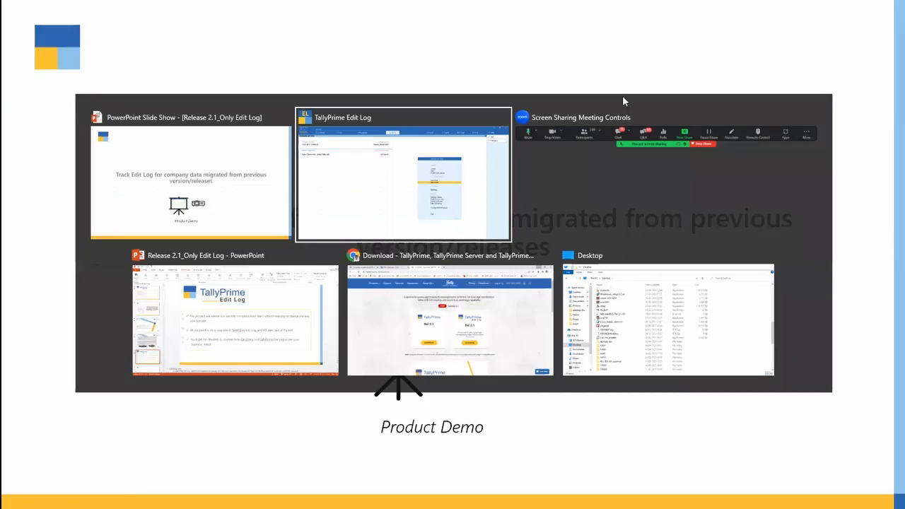
left_click(400, 198)
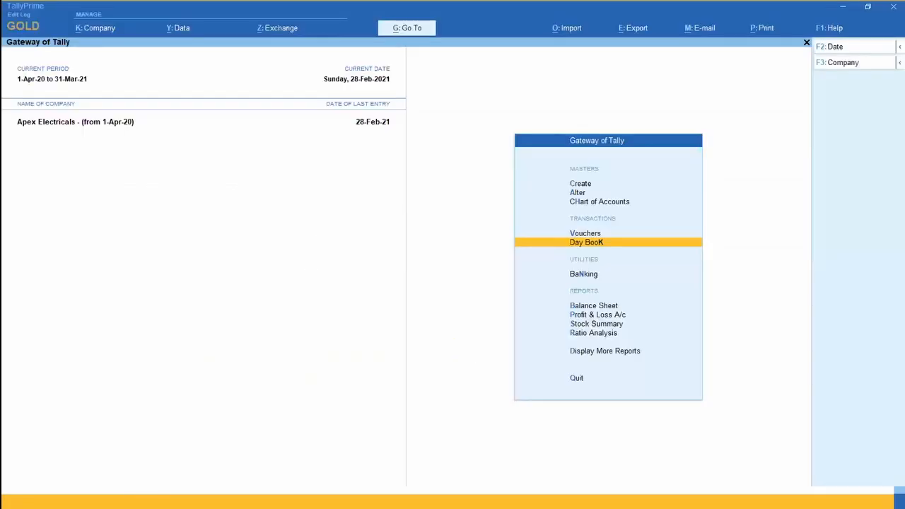
key("super")
key("super")
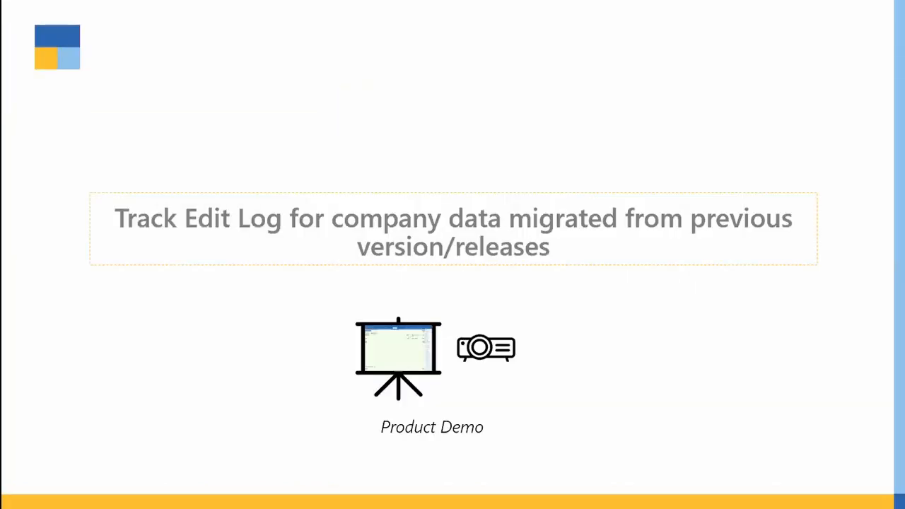
End the slide show, minimize the presentation and start regular TallyPrime from the desktop.
key("Escape")
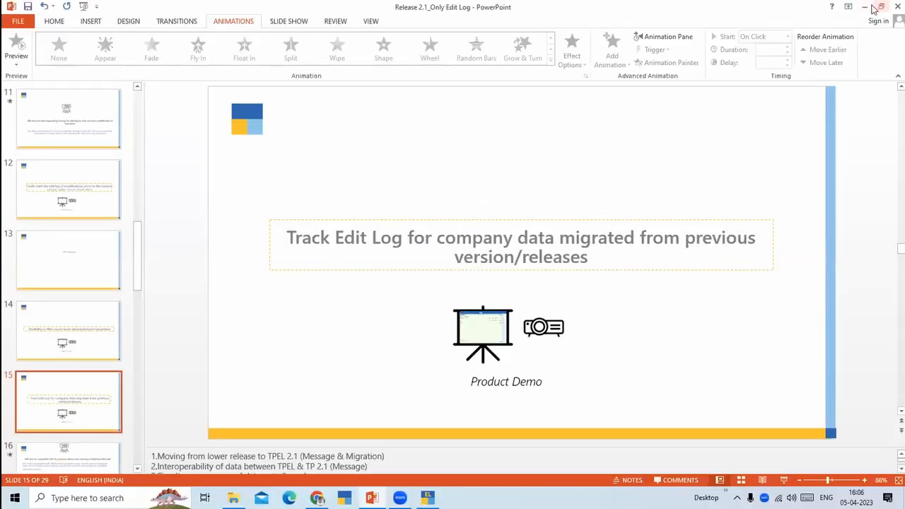
left_click(864, 6)
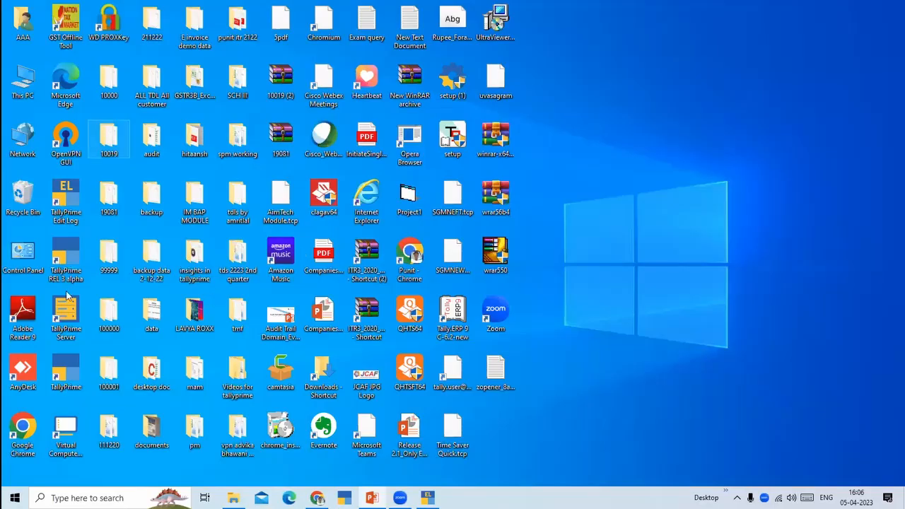
double_click(81, 378)
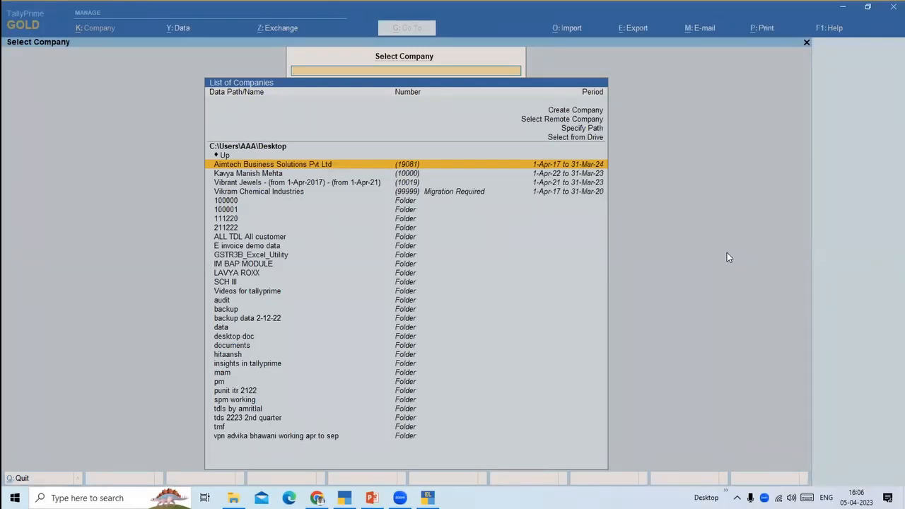
key("Down")
key("Down")
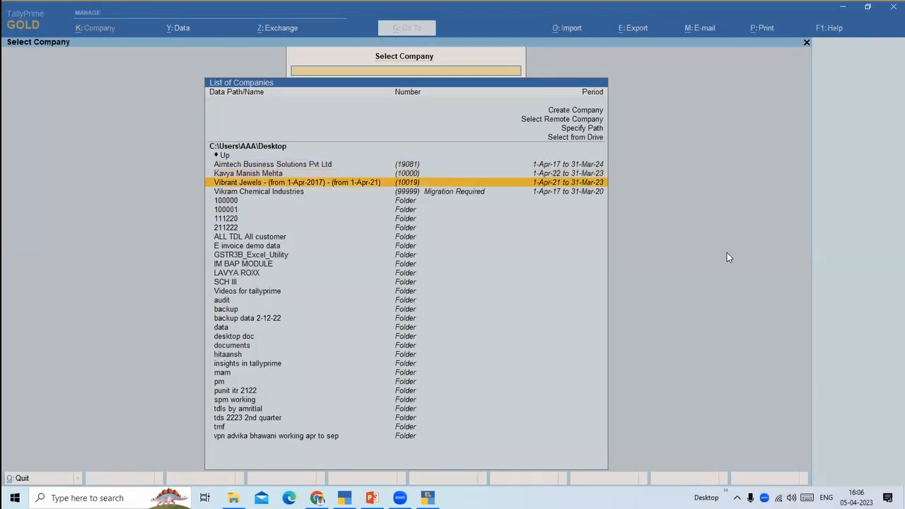
key("Return")
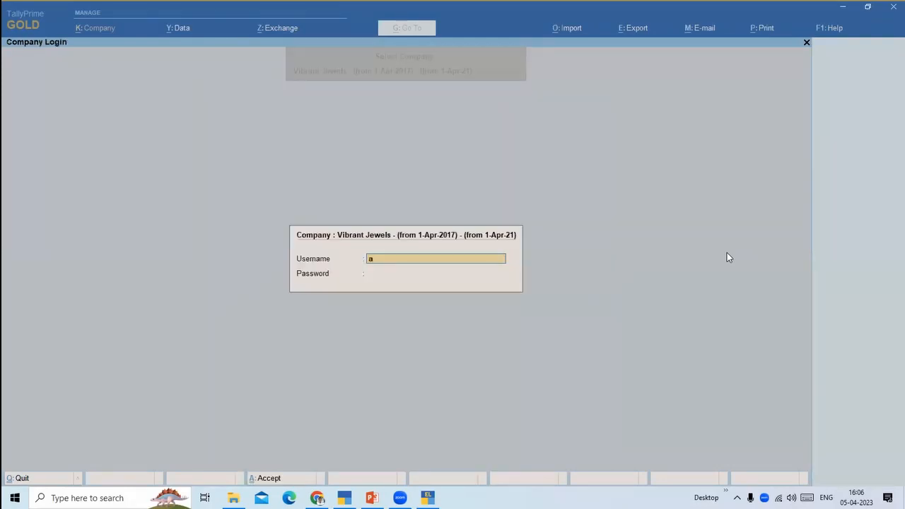
key("Return")
key("Escape")
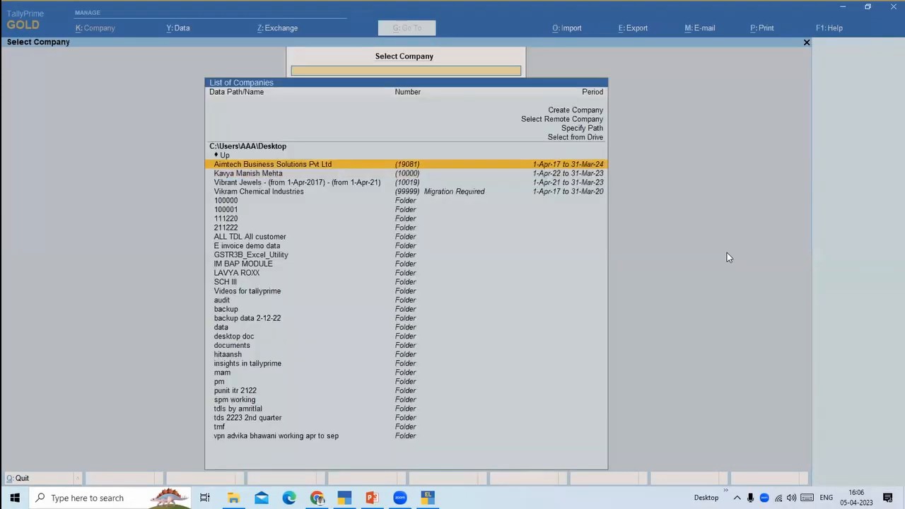
Move the company data path up from the Desktop folder to the drive list and into the F:\ drive.
key("Down")
key("Down")
key("Down")
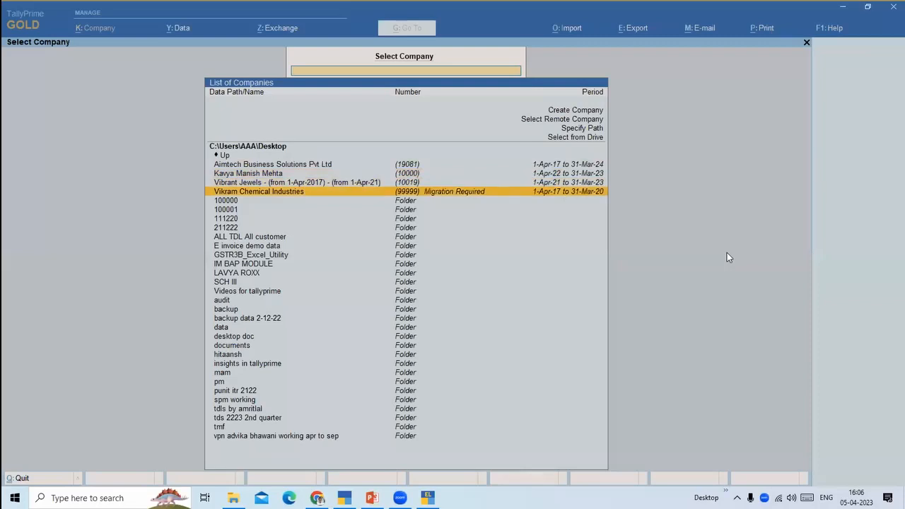
key("Down")
key("Down")
key("Down")
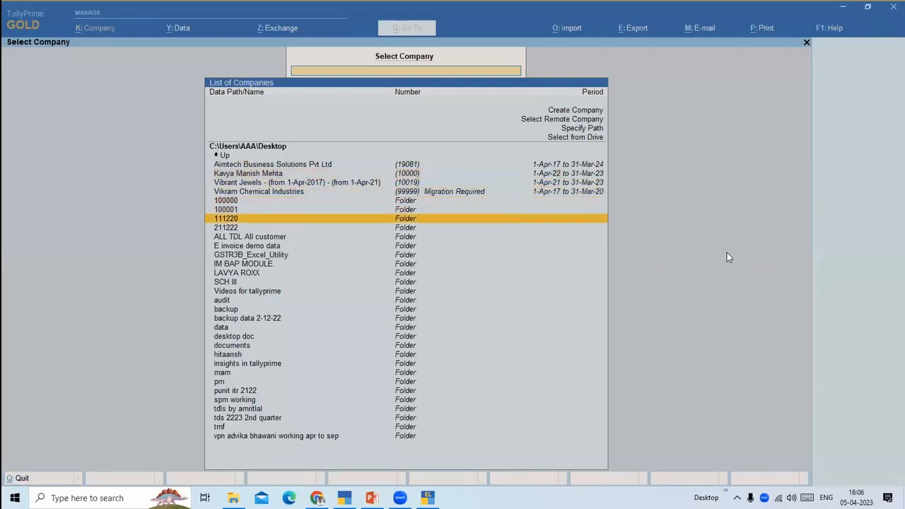
key("Up")
key("Up")
key("Up")
key("Up")
key("Up")
key("Up")
key("Up")
key("Return")
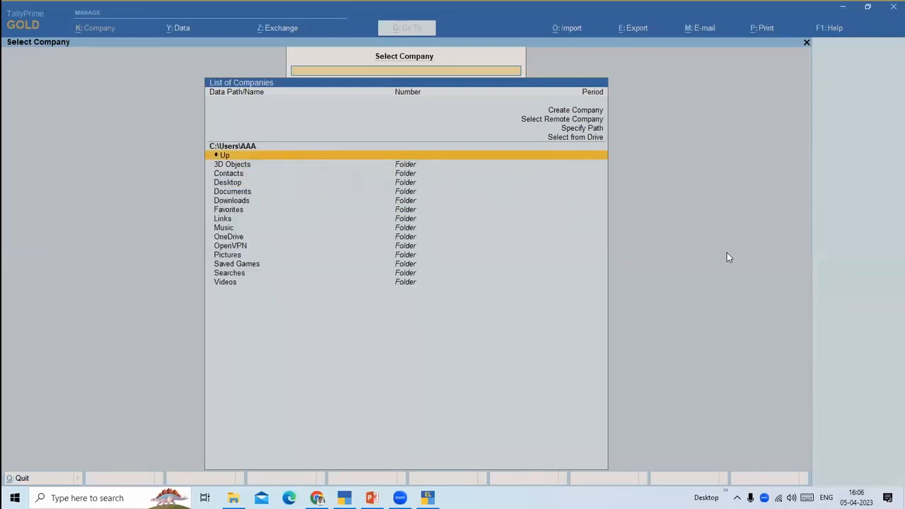
key("Return")
key("Return")
key("Return")
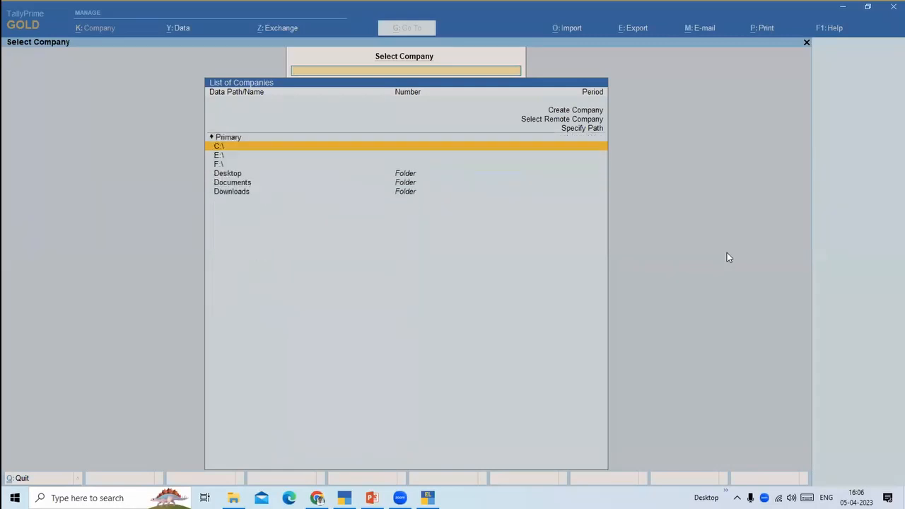
key("Down")
key("Down")
key("Return")
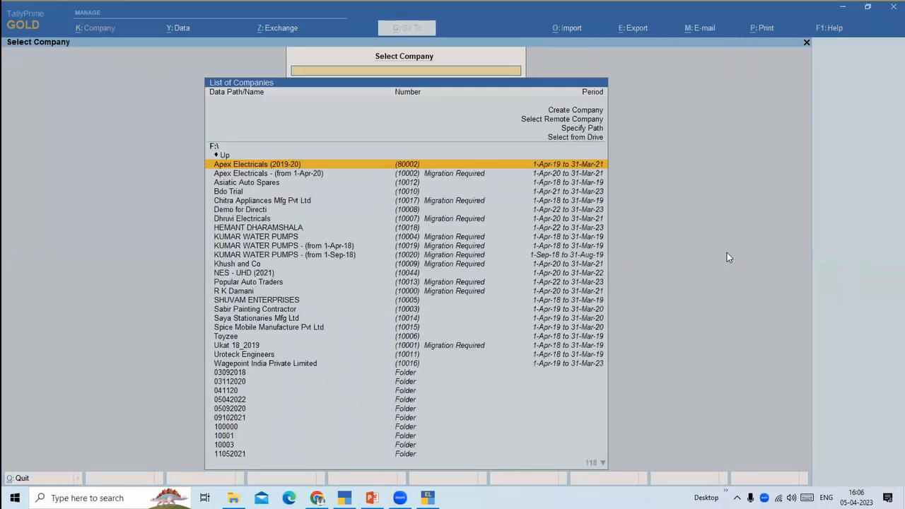
Open the company Apex Electricals (2019-20), logging in with the username and password.
key("Return")
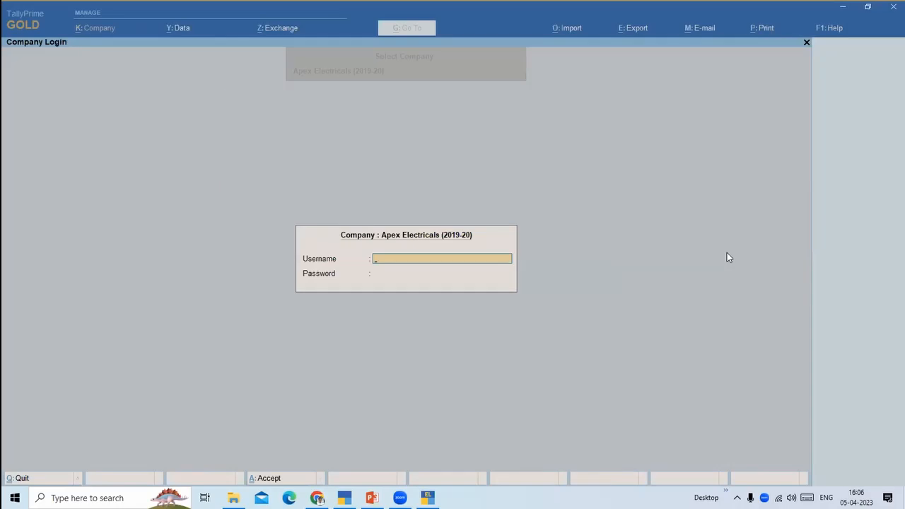
type("a")
key("Return")
type("a")
key("Return")
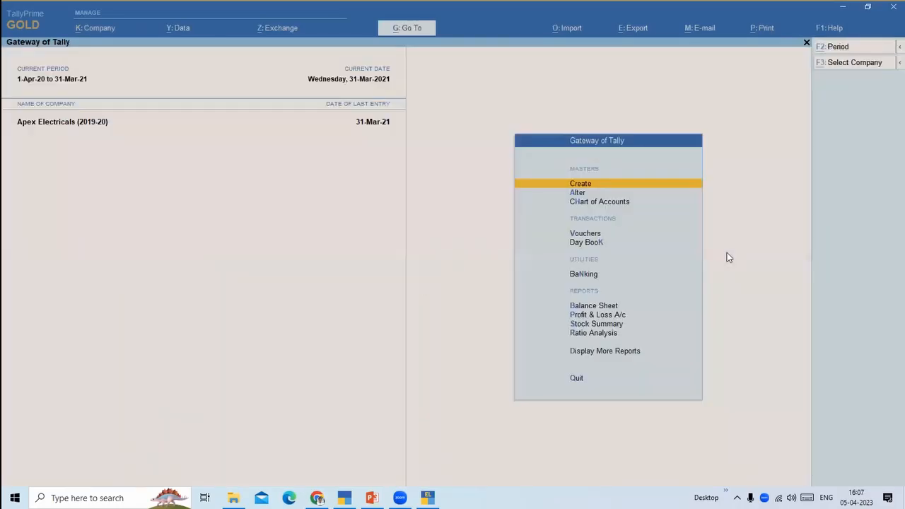
Open the company details of Apex Electricals (2019-20) for alteration.
key("alt+k")
key("Down")
key("Down")
key("Down")
key("Down")
key("Down")
key("Down")
key("Down")
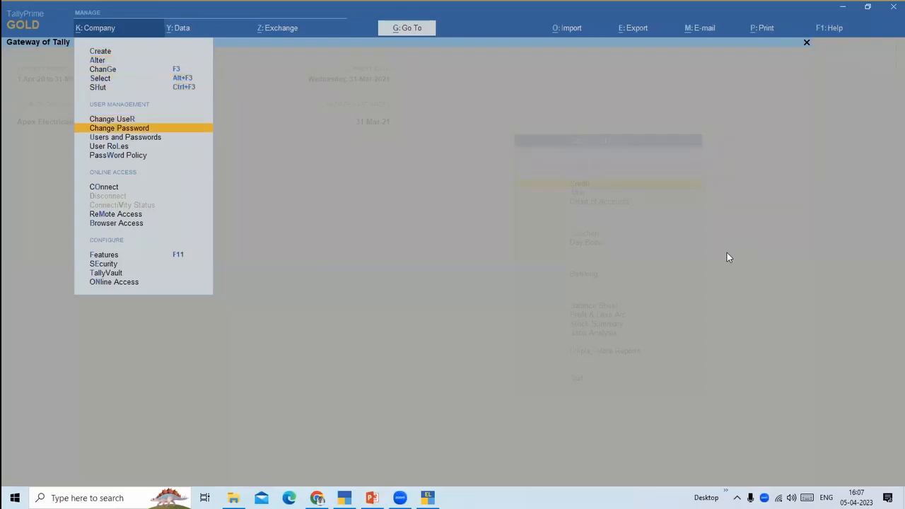
key("Down")
key("Down")
key("Down")
key("Down")
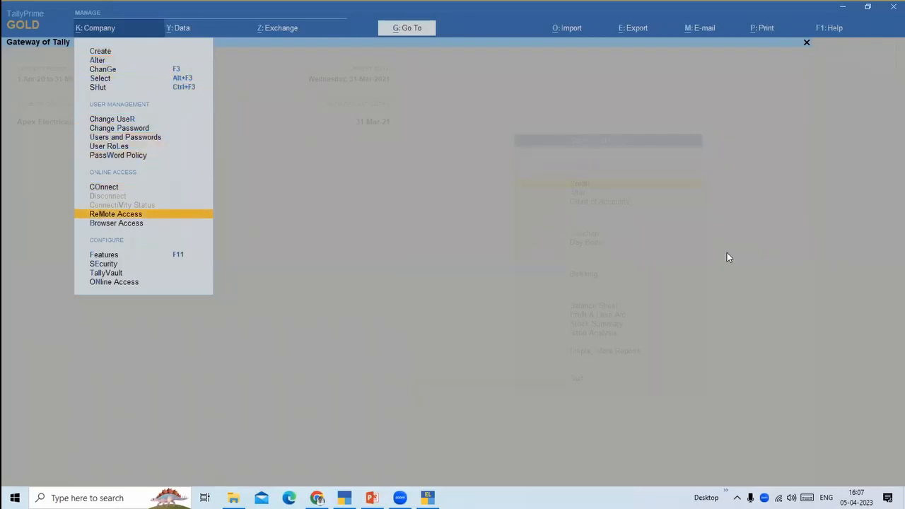
key("Up")
key("Up")
key("Up")
key("Up")
key("Up")
key("Up")
key("Up")
key("Up")
key("Up")
key("Up")
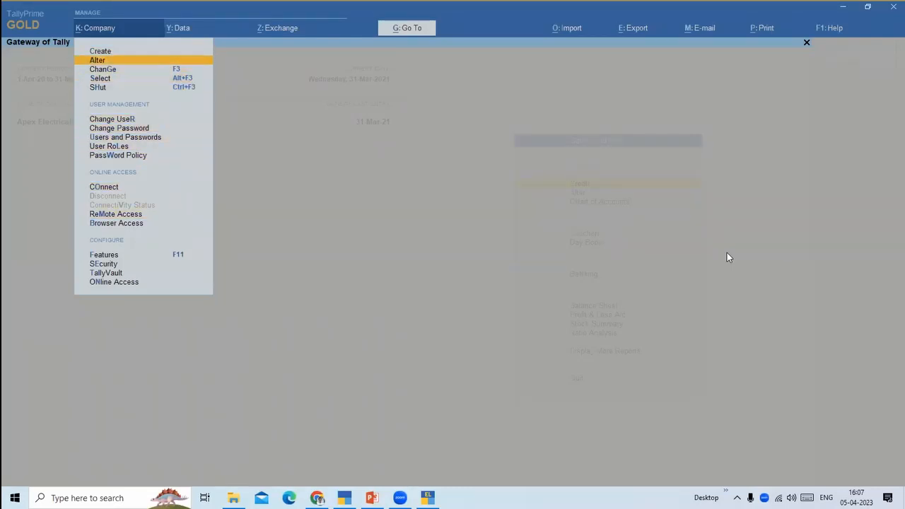
key("Return")
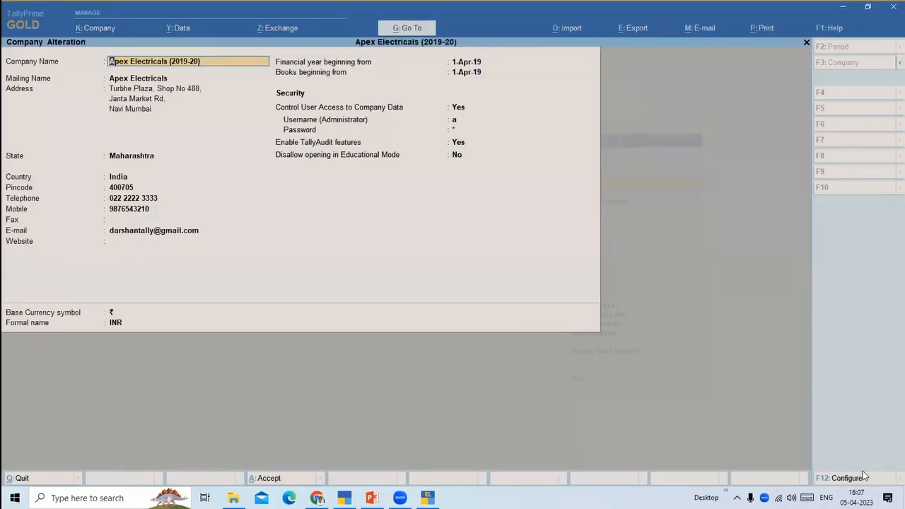
Set Edit Log applicability to Yes in the configuration of the company alteration screen and save the configuration.
key("F12")
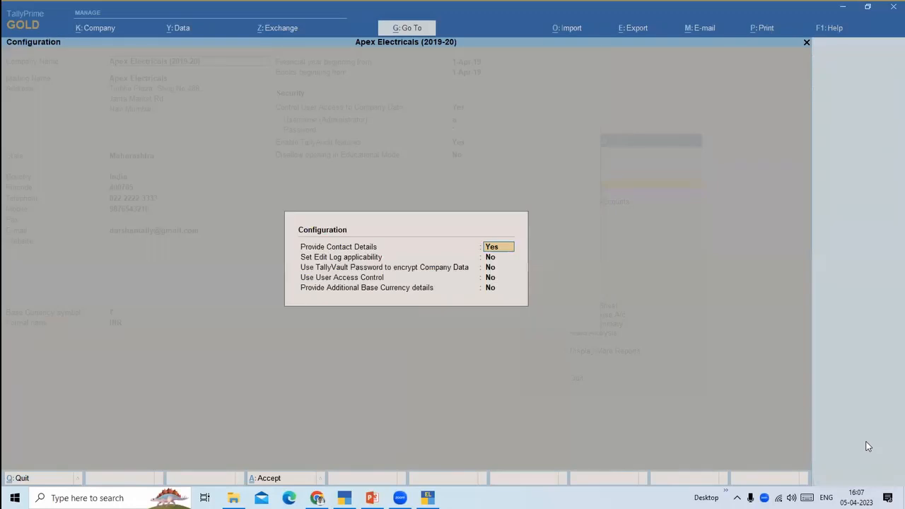
key("Return")
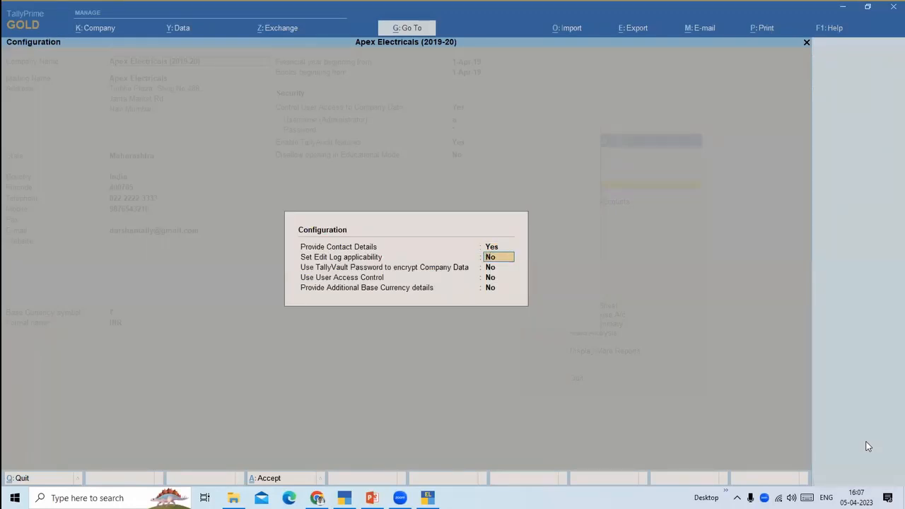
key("y")
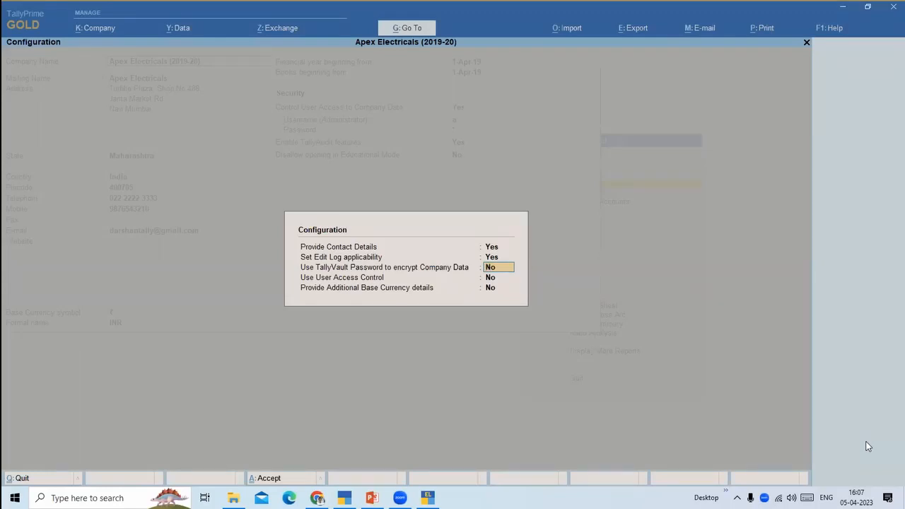
key("ctrl+a")
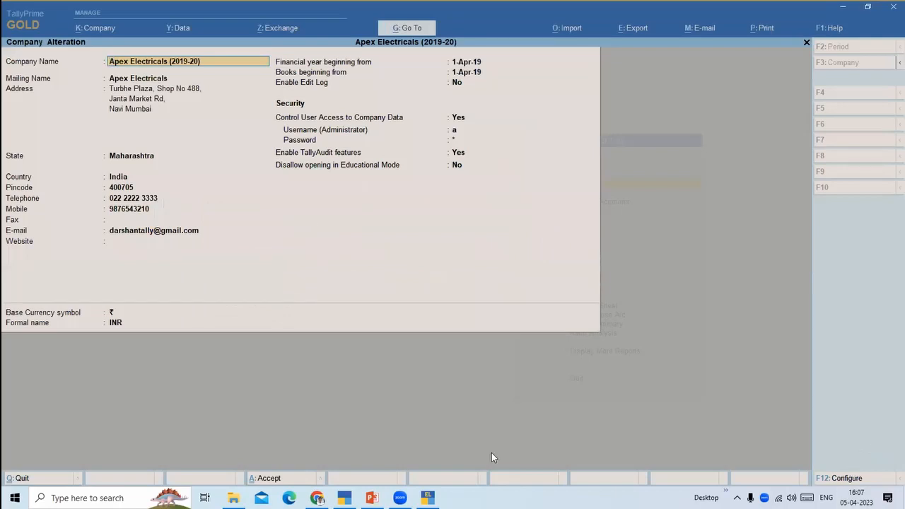
Set Enable Edit Log to Yes for Apex Electricals (2019-20), agree to enabling it and save the company alteration.
left_click(456, 83)
key("Down")
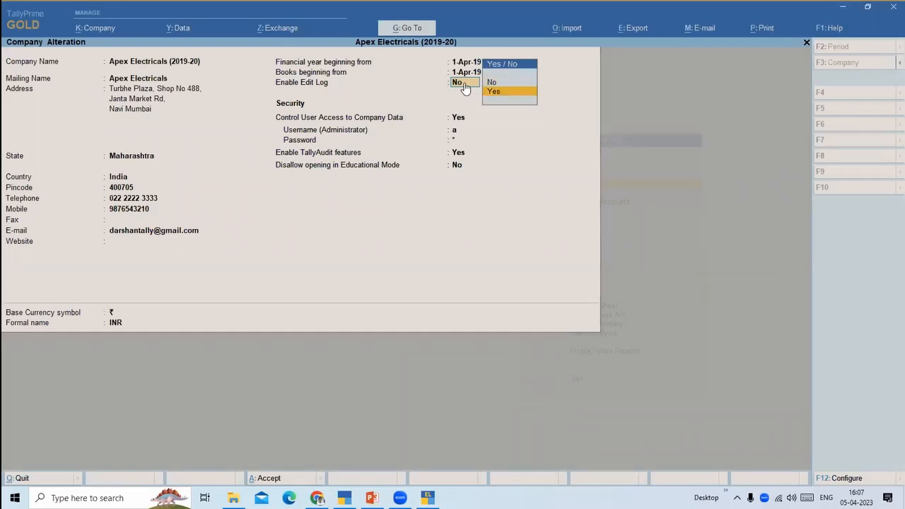
key("Up")
key("Down")
key("Up")
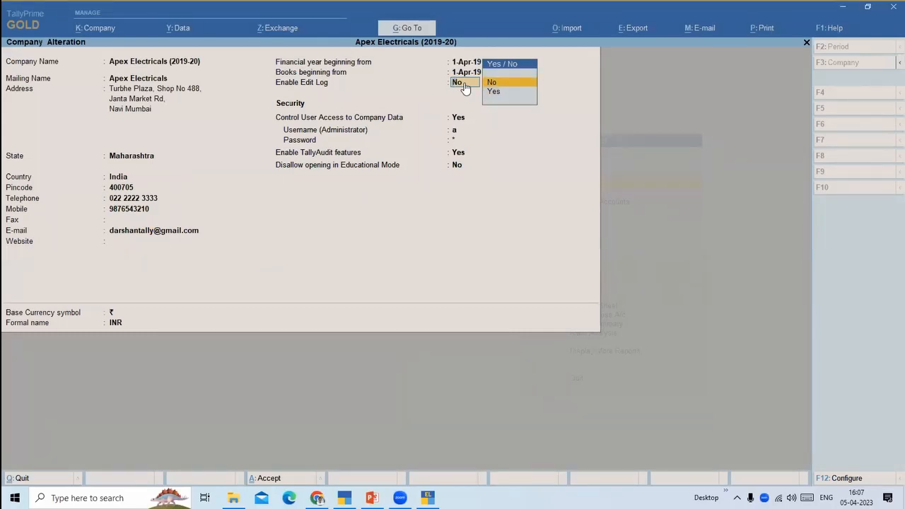
key("Down")
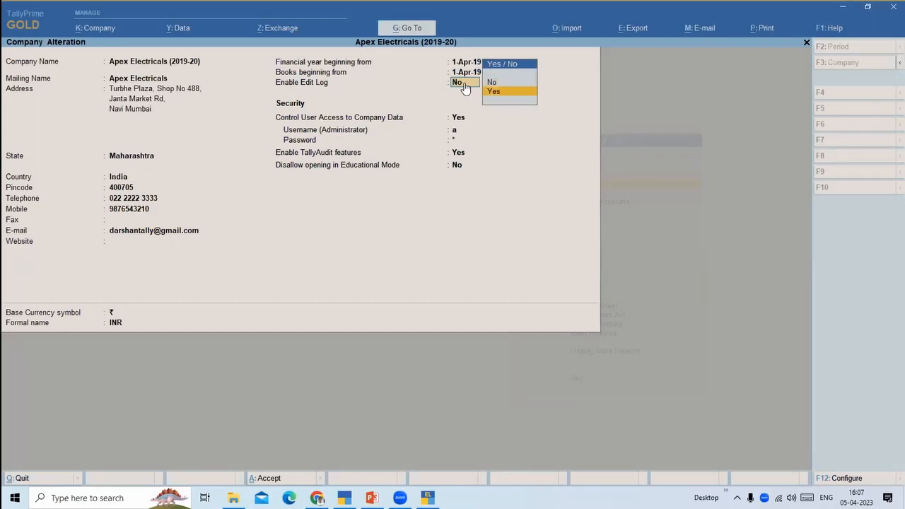
key("Return")
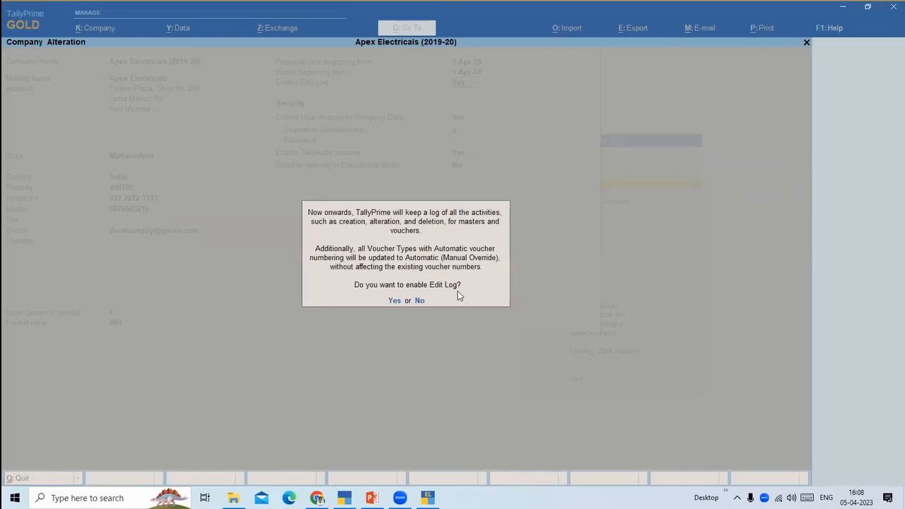
key("y")
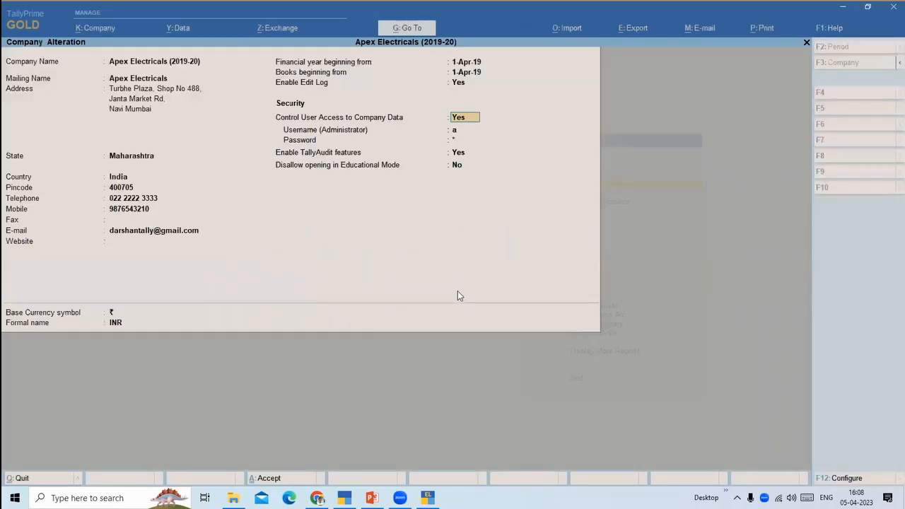
key("Return")
key("Return")
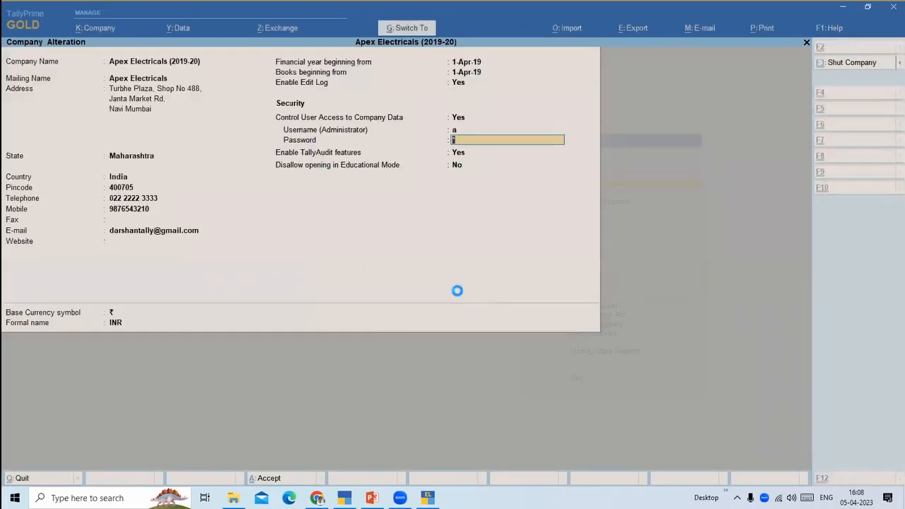
key("ctrl+a")
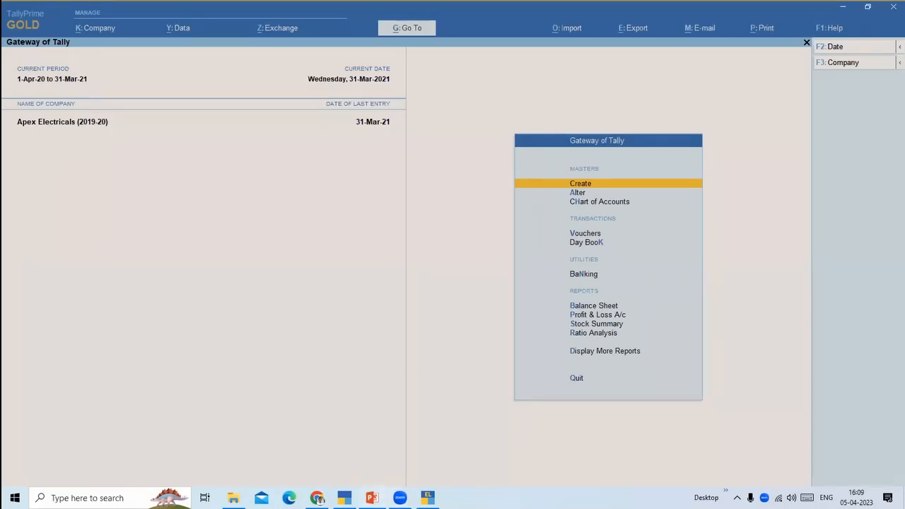
Switch to the PowerPoint presentation, start the slide show from slide 15 and advance through data compatibility to the company split question.
left_click(373, 497)
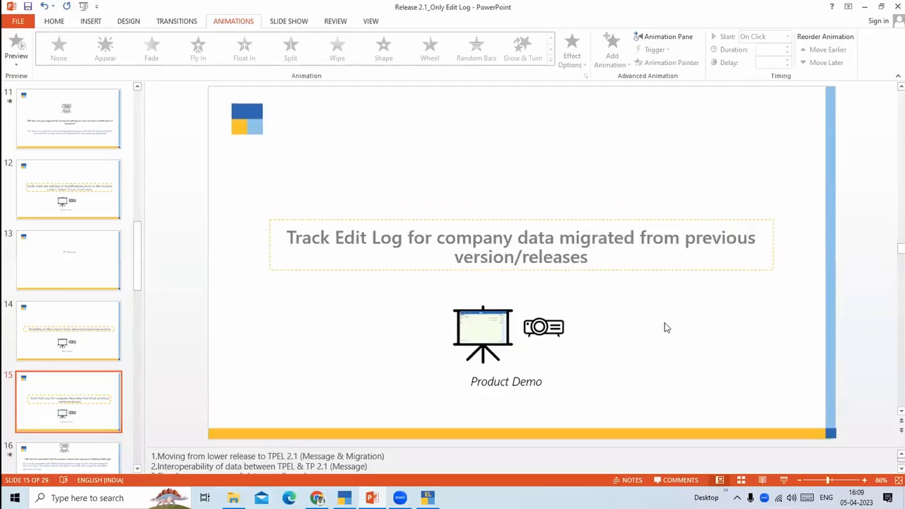
left_click(783, 480)
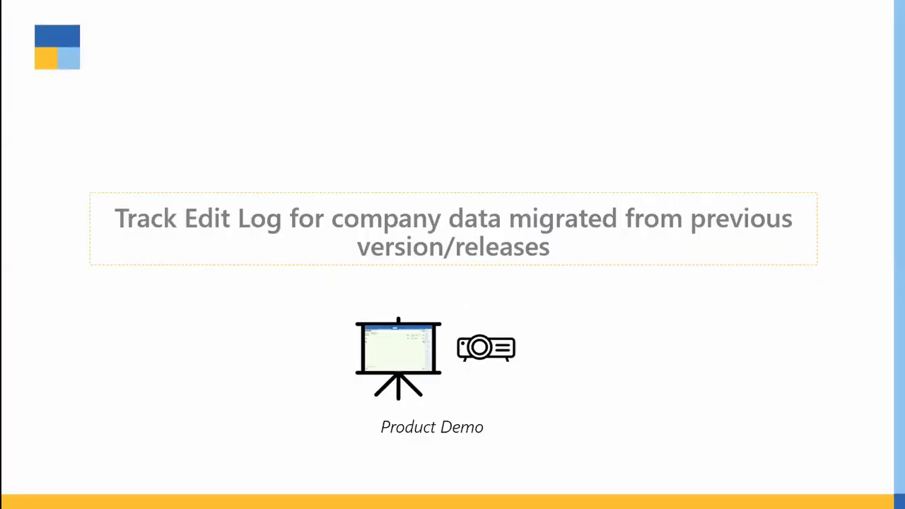
key("Right")
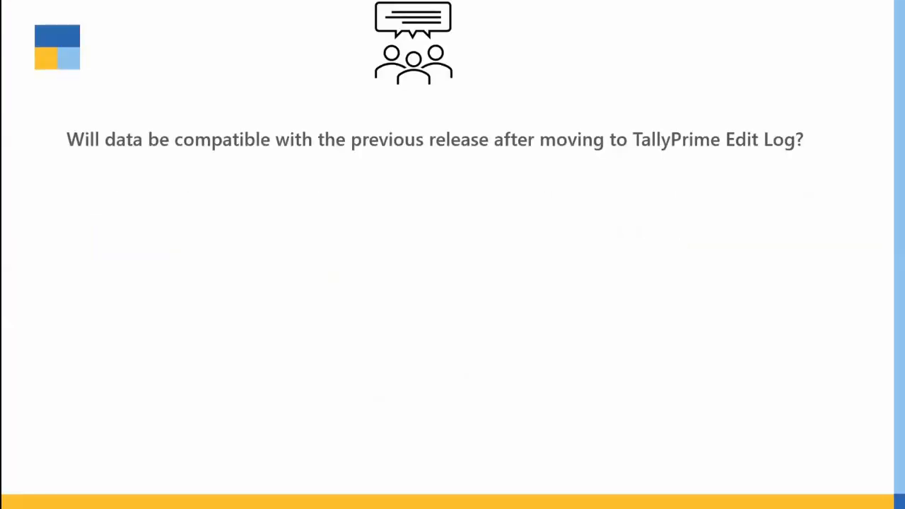
key("Right")
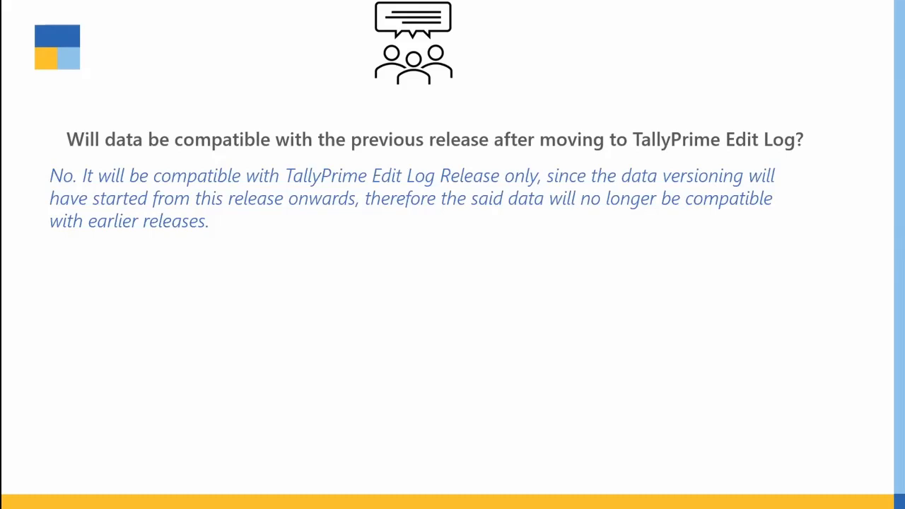
key("Right")
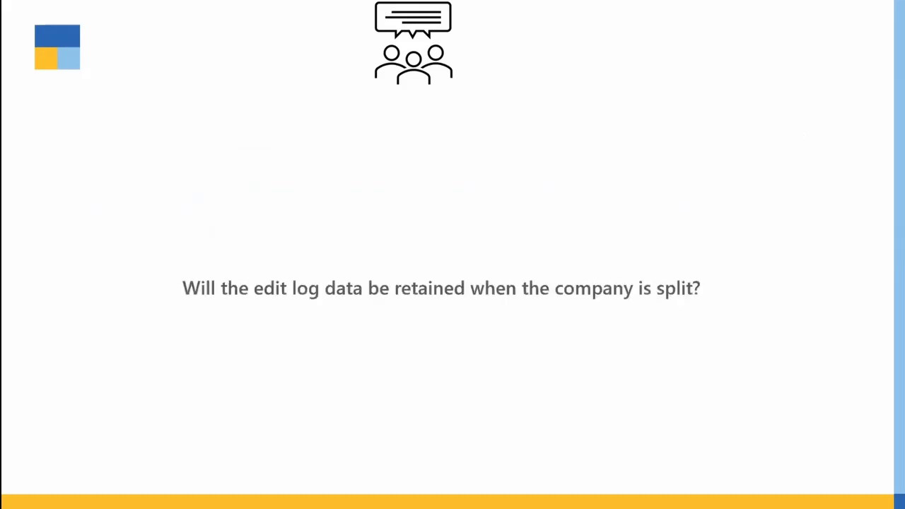